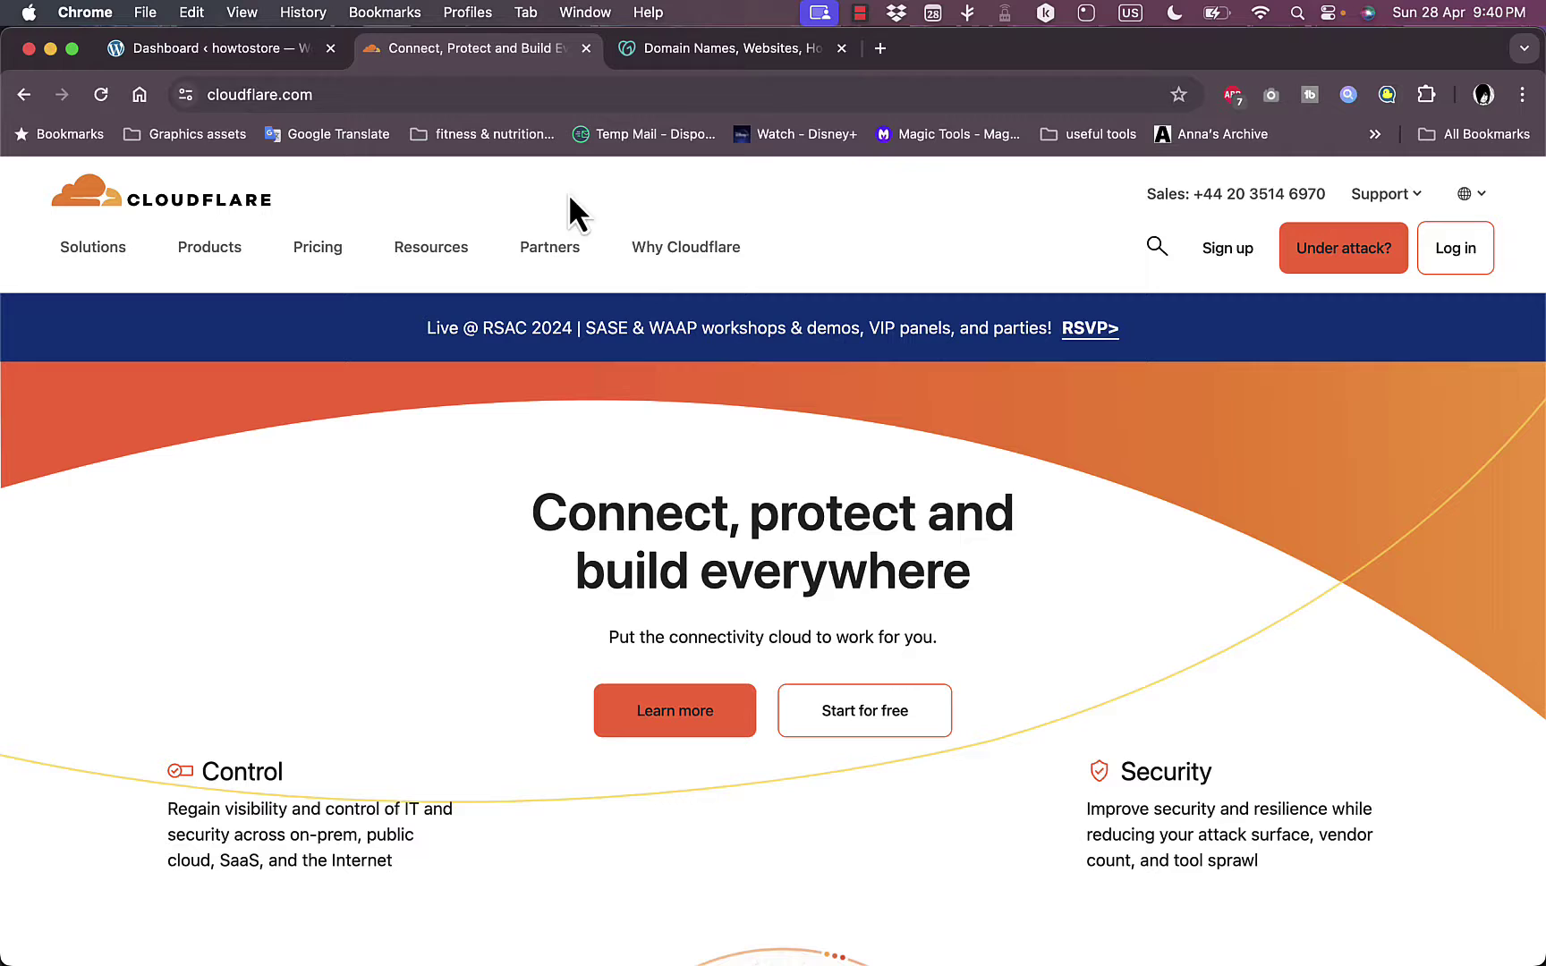
Open the Compare all plans page from Cloudflare's Pricing menu
{"action": "scroll", "coordinate": [720, 439], "scroll_direction": "down", "scroll_amount": 5}
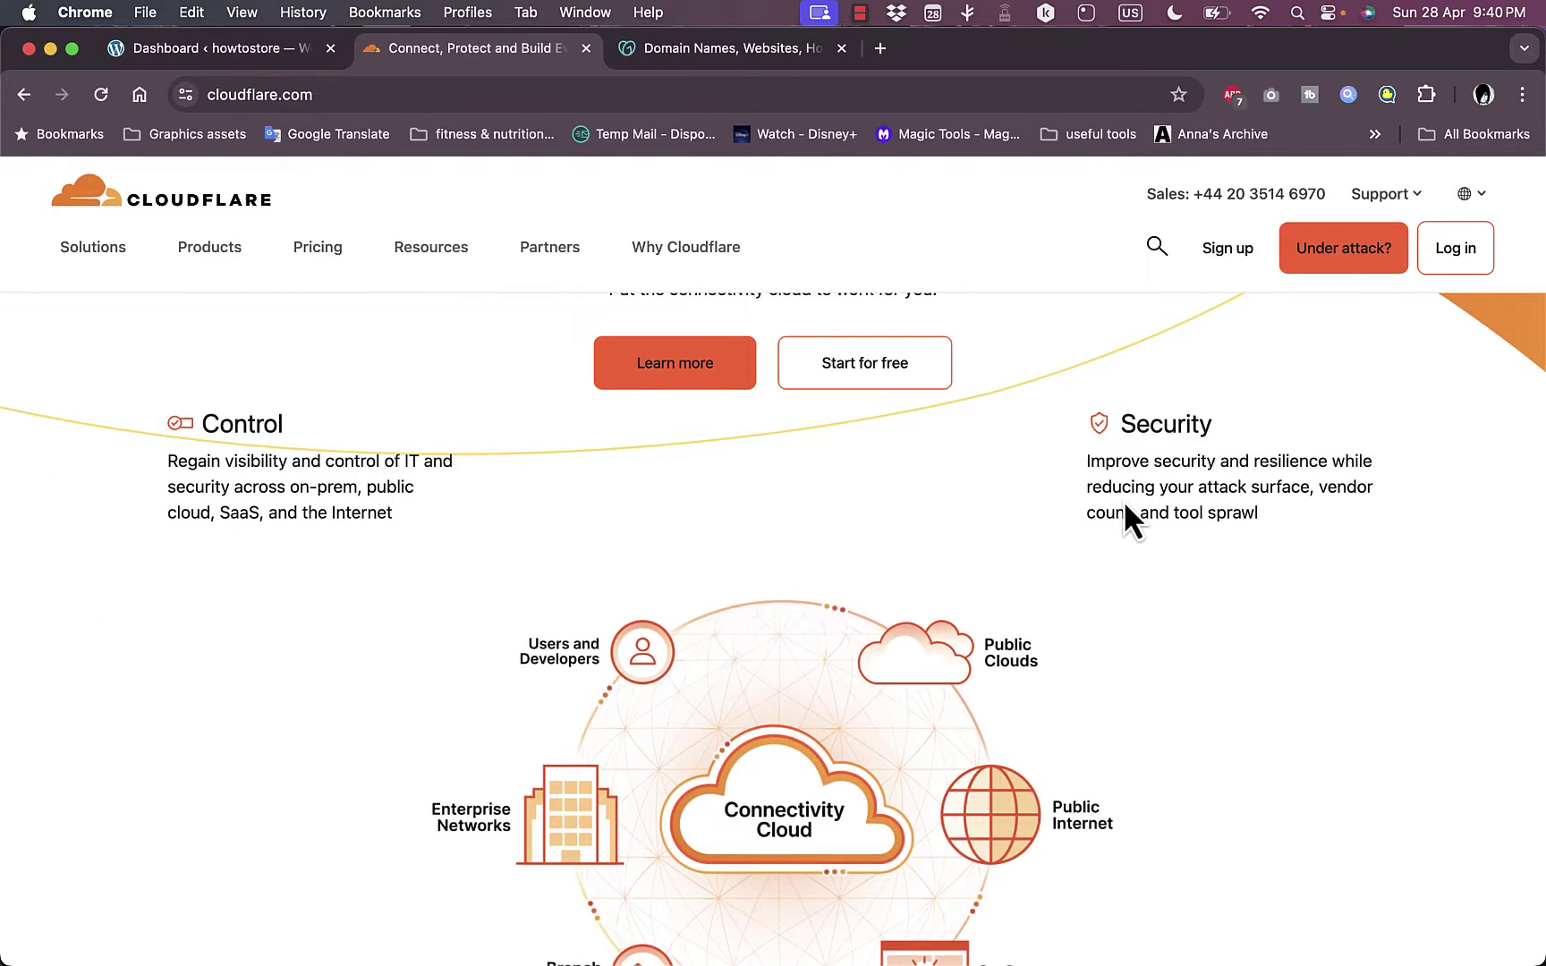
{"action": "scroll", "coordinate": [1126, 518], "scroll_direction": "down", "scroll_amount": 2}
{"action": "scroll", "coordinate": [570, 447], "scroll_direction": "down", "scroll_amount": 8}
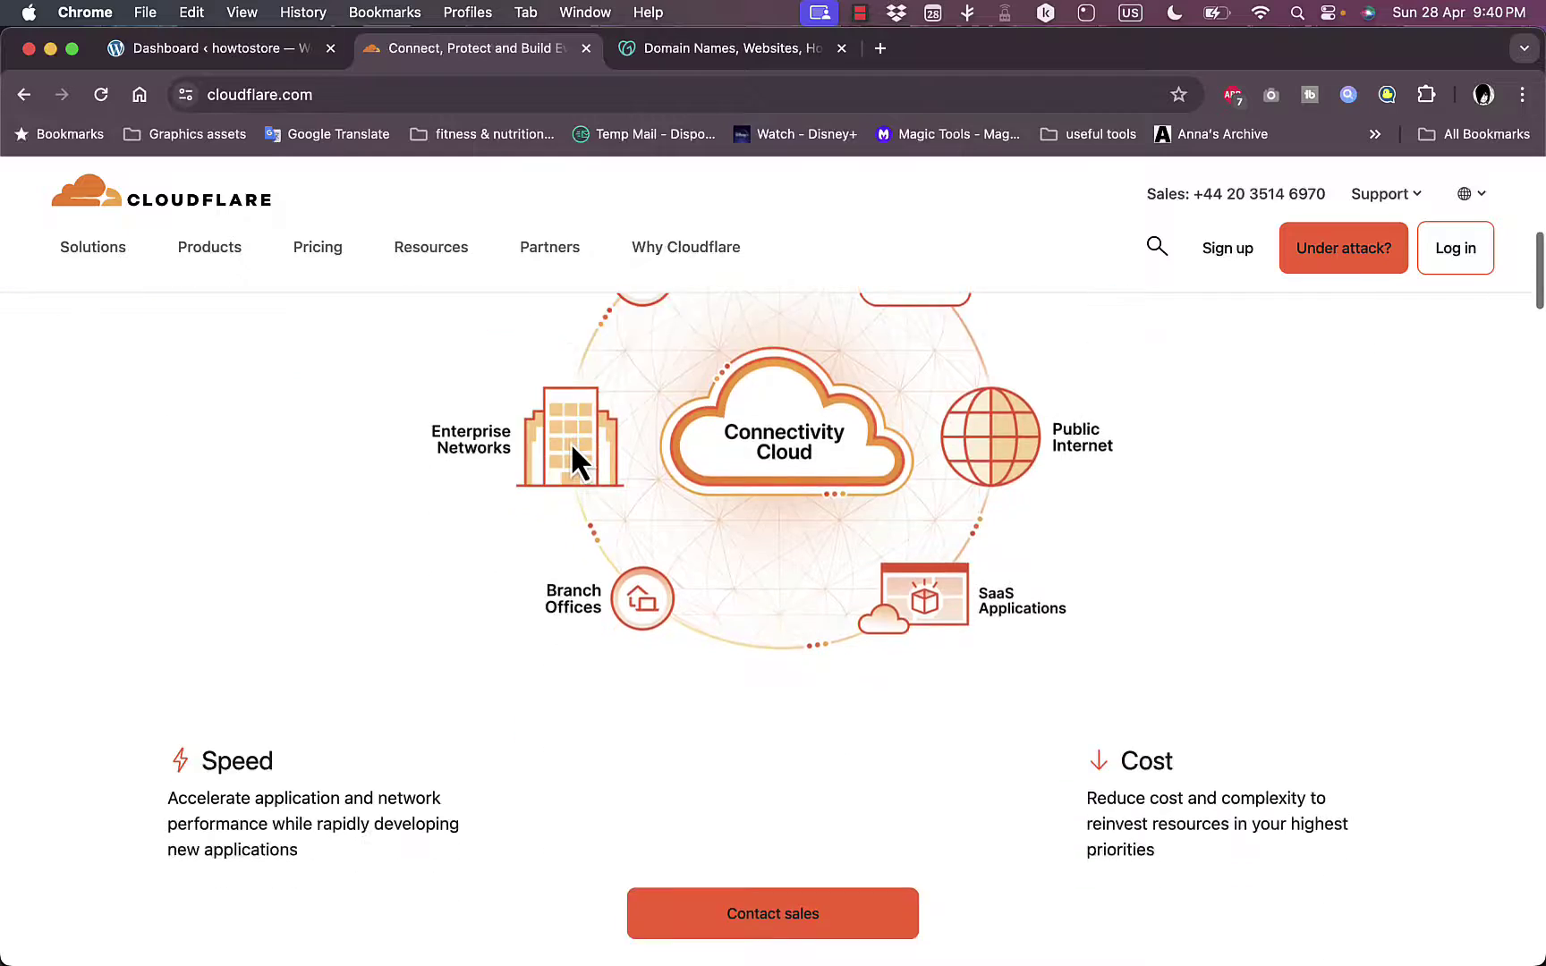
{"action": "scroll", "coordinate": [945, 601], "scroll_direction": "down", "scroll_amount": 7}
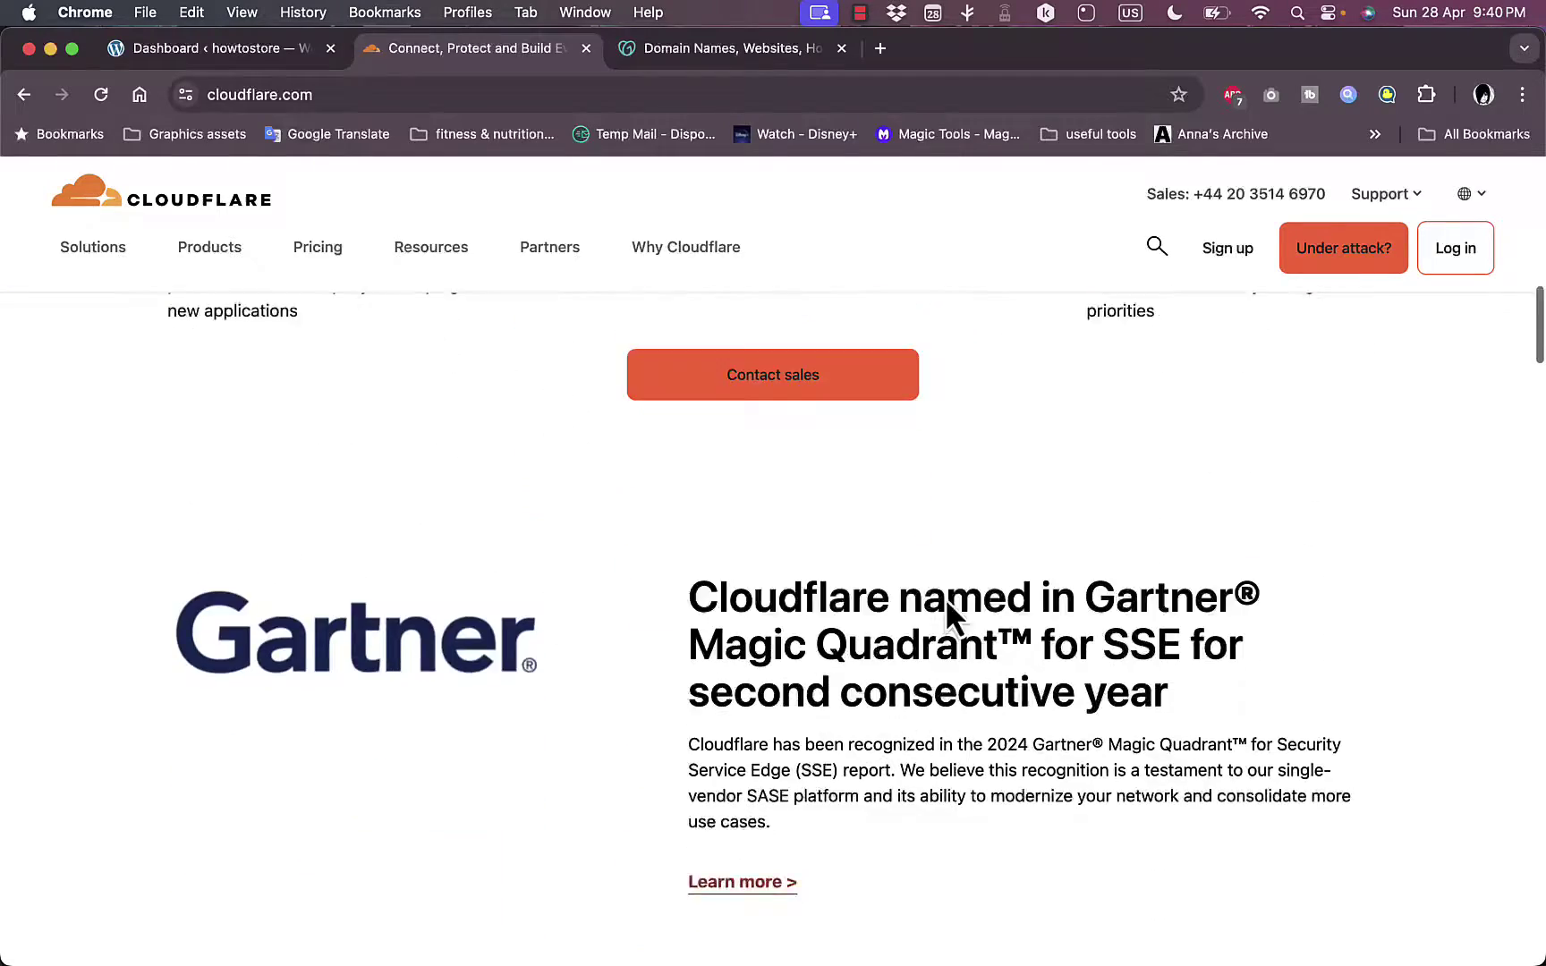
{"action": "scroll", "coordinate": [948, 615], "scroll_direction": "down", "scroll_amount": 18}
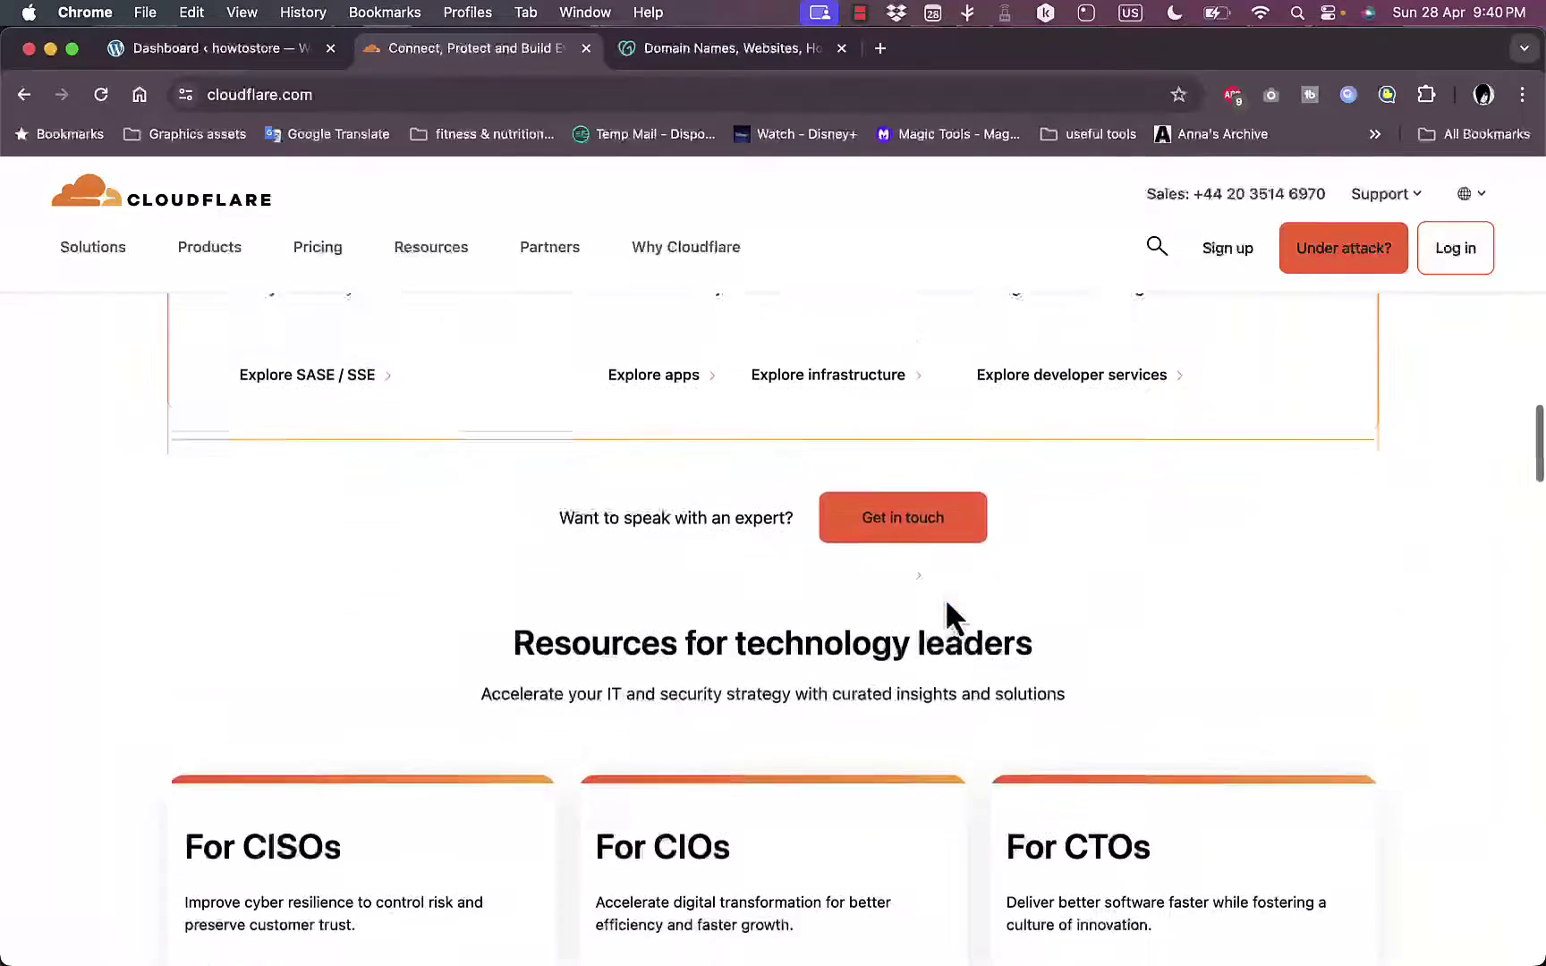
{"action": "scroll", "coordinate": [945, 598], "scroll_direction": "down", "scroll_amount": 3}
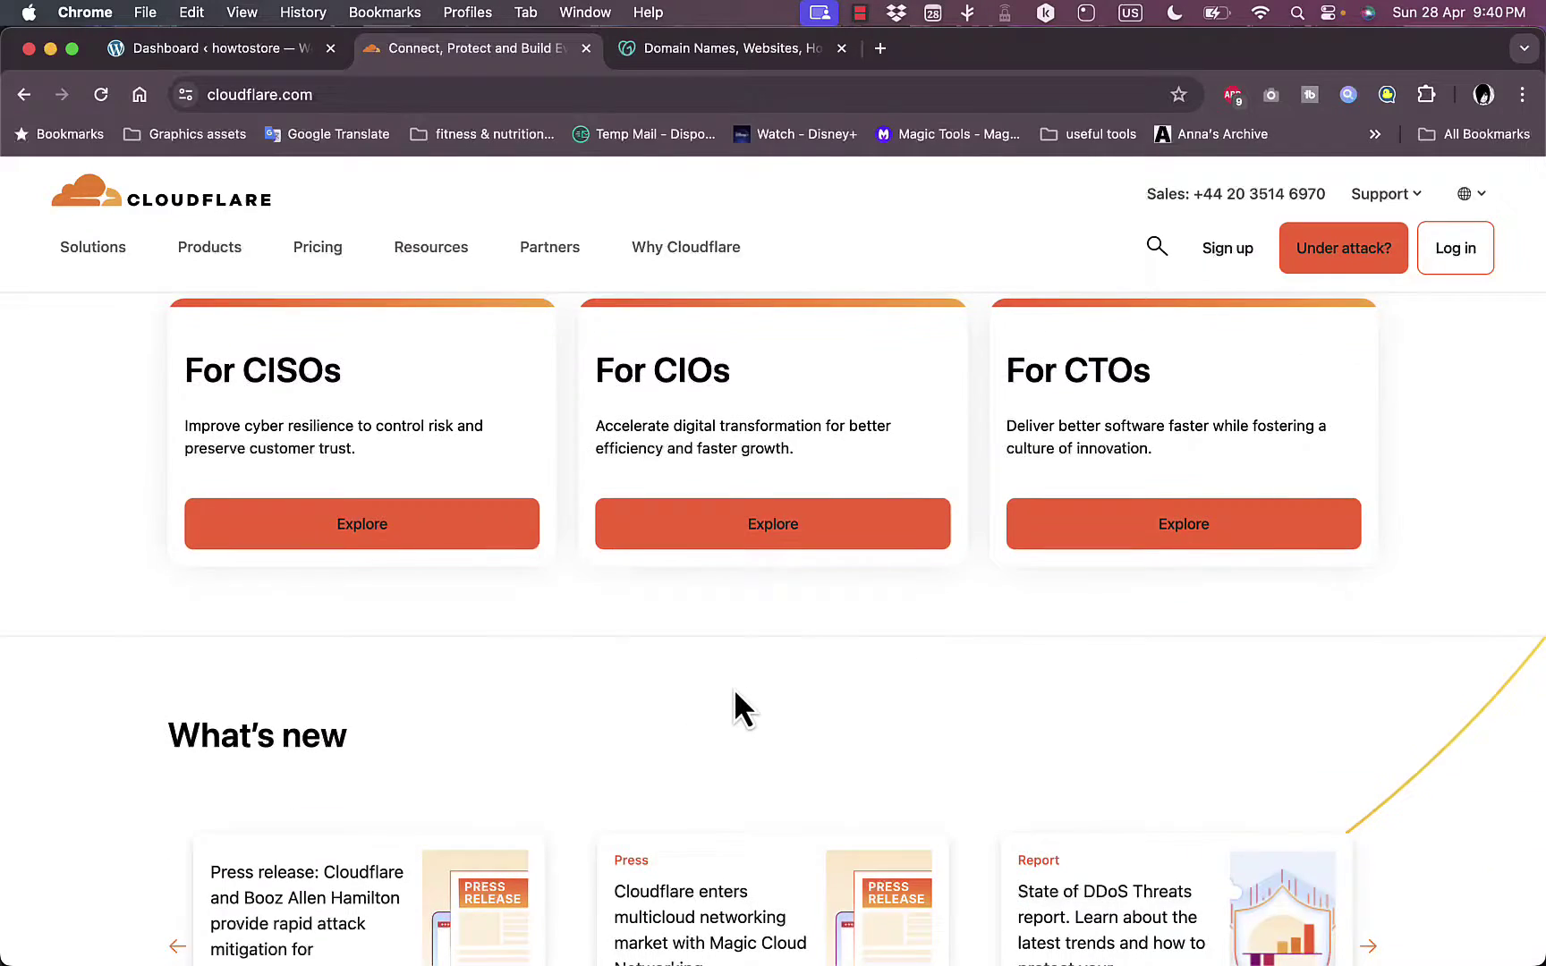
{"action": "scroll", "coordinate": [734, 693], "scroll_direction": "down", "scroll_amount": 1}
{"action": "scroll", "coordinate": [734, 693], "scroll_direction": "down", "scroll_amount": 10}
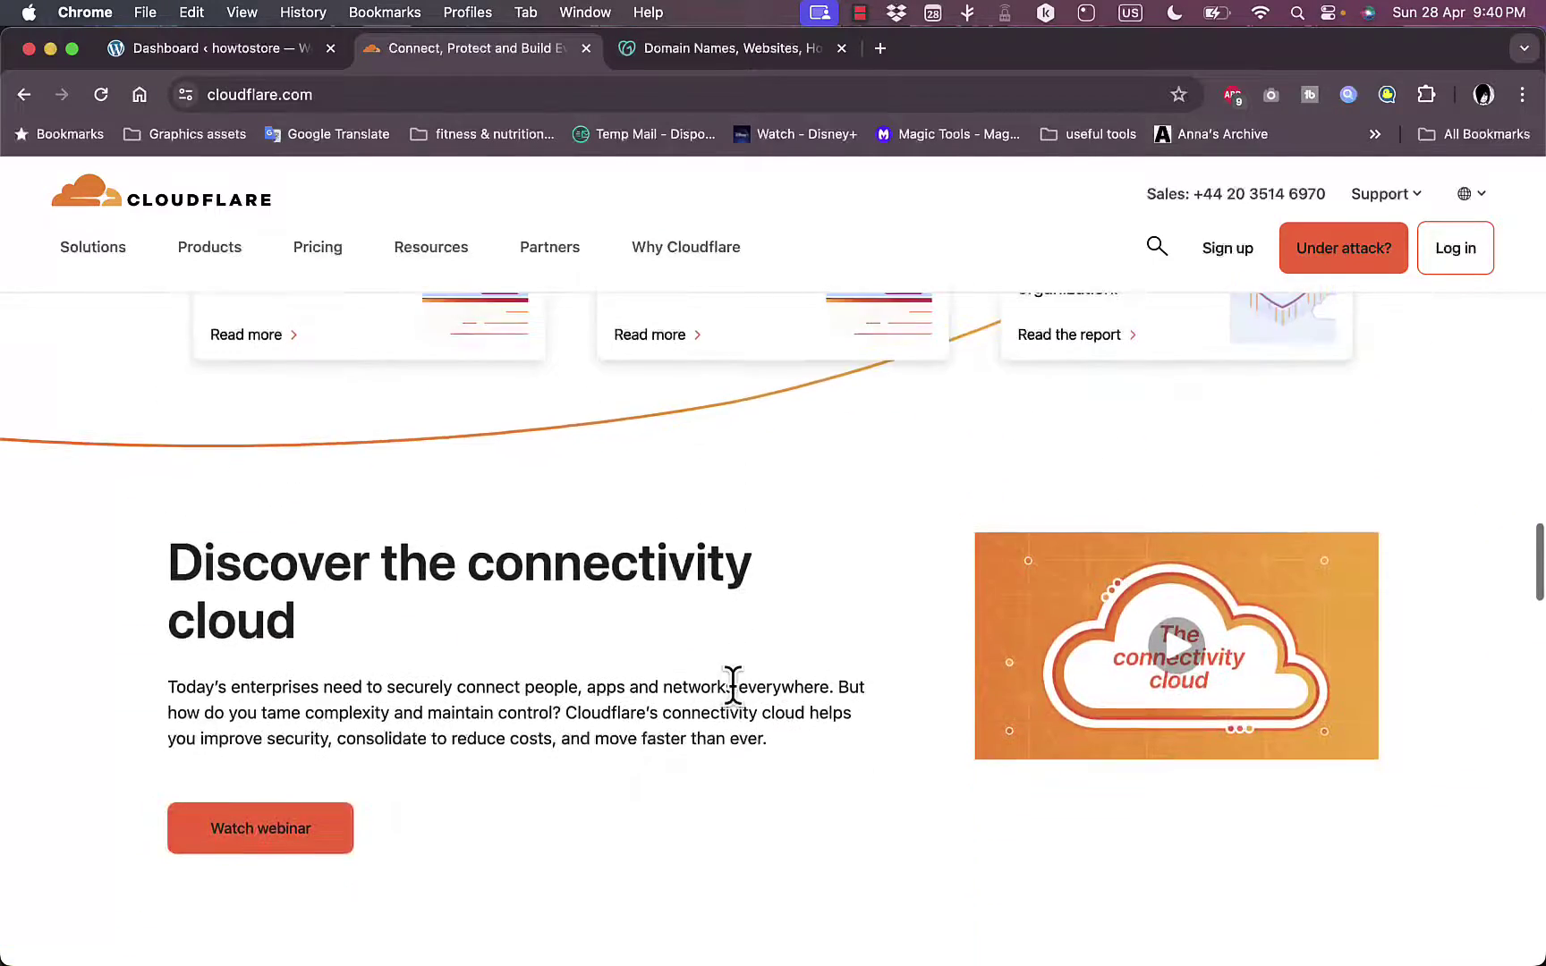
{"action": "scroll", "coordinate": [735, 696], "scroll_direction": "up", "scroll_amount": 20}
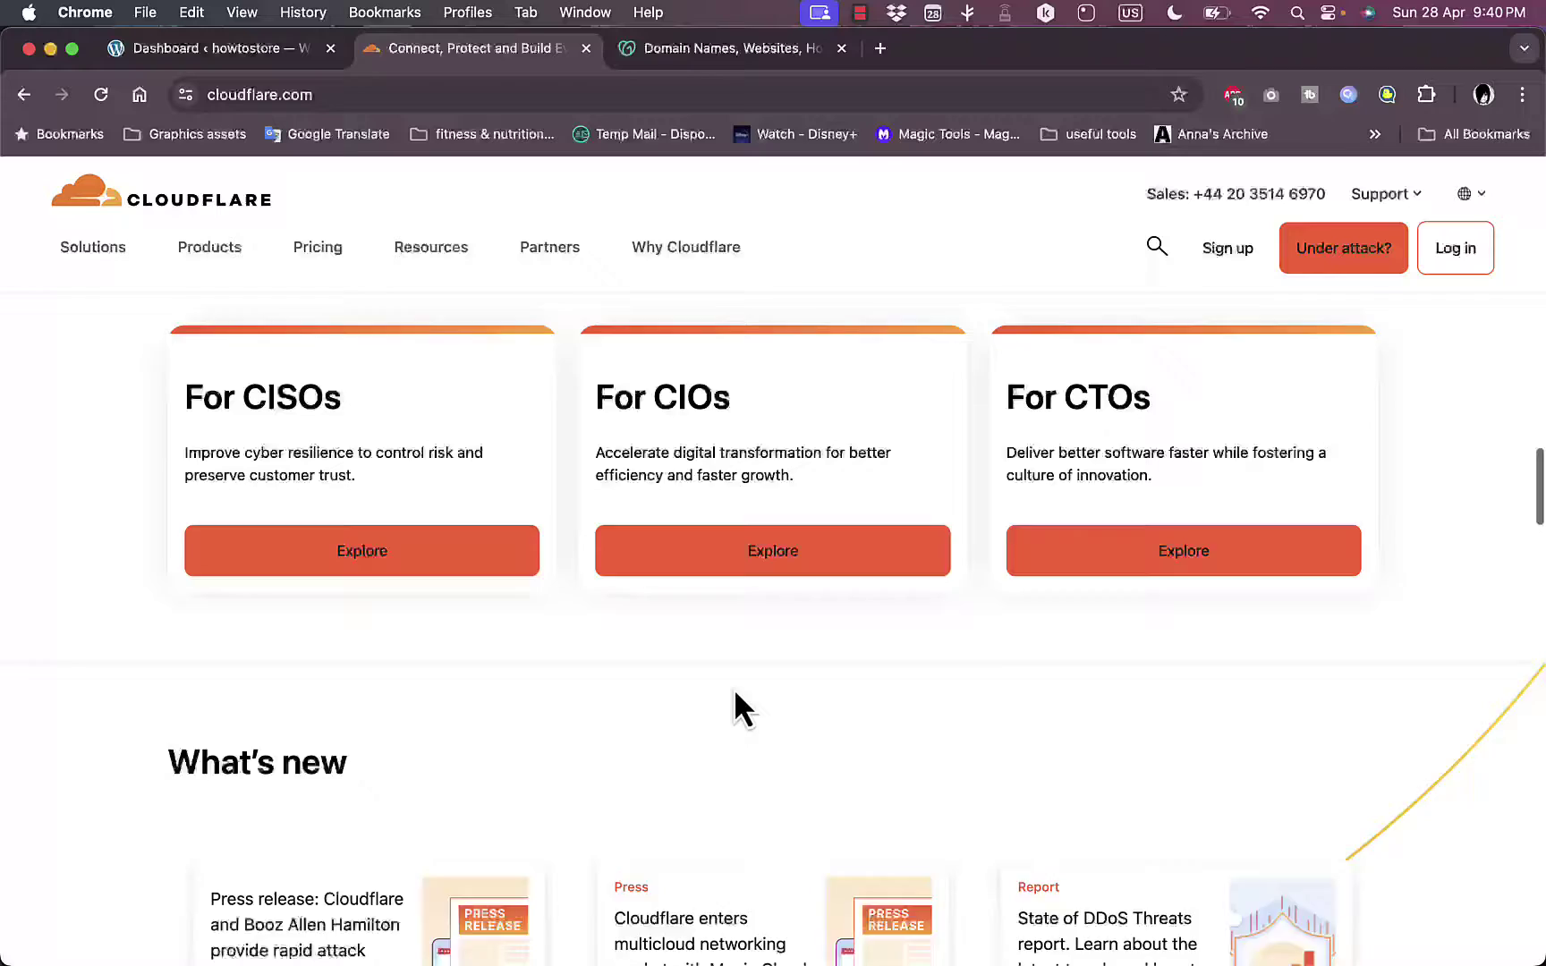
{"action": "scroll", "coordinate": [738, 698], "scroll_direction": "up", "scroll_amount": 15}
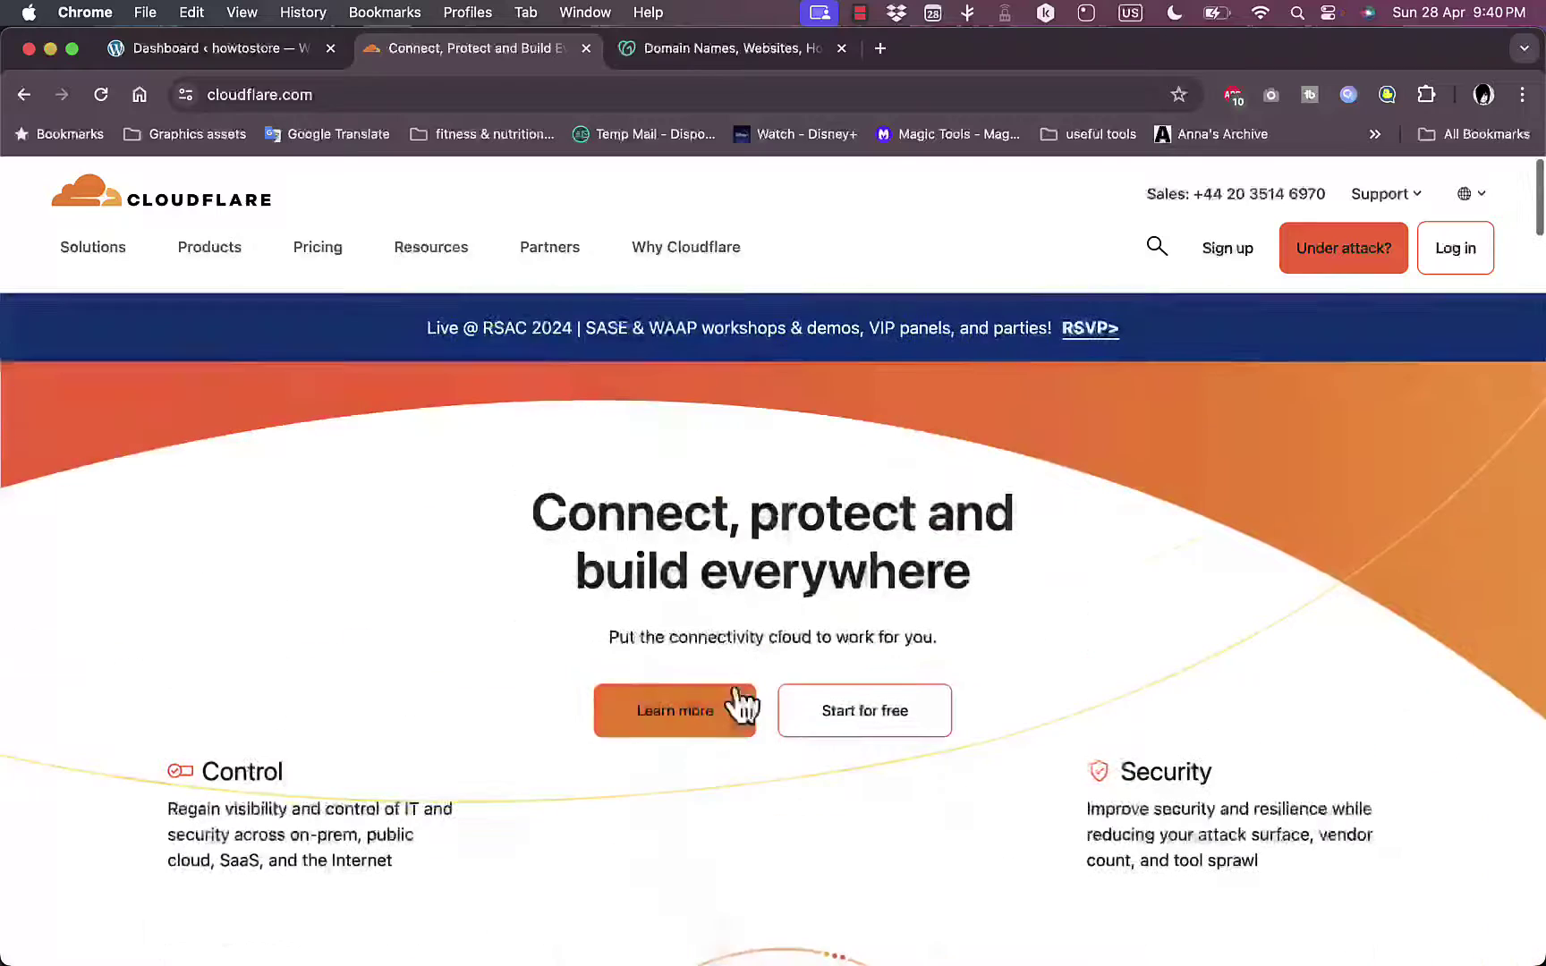
{"action": "left_click", "coordinate": [317, 265]}
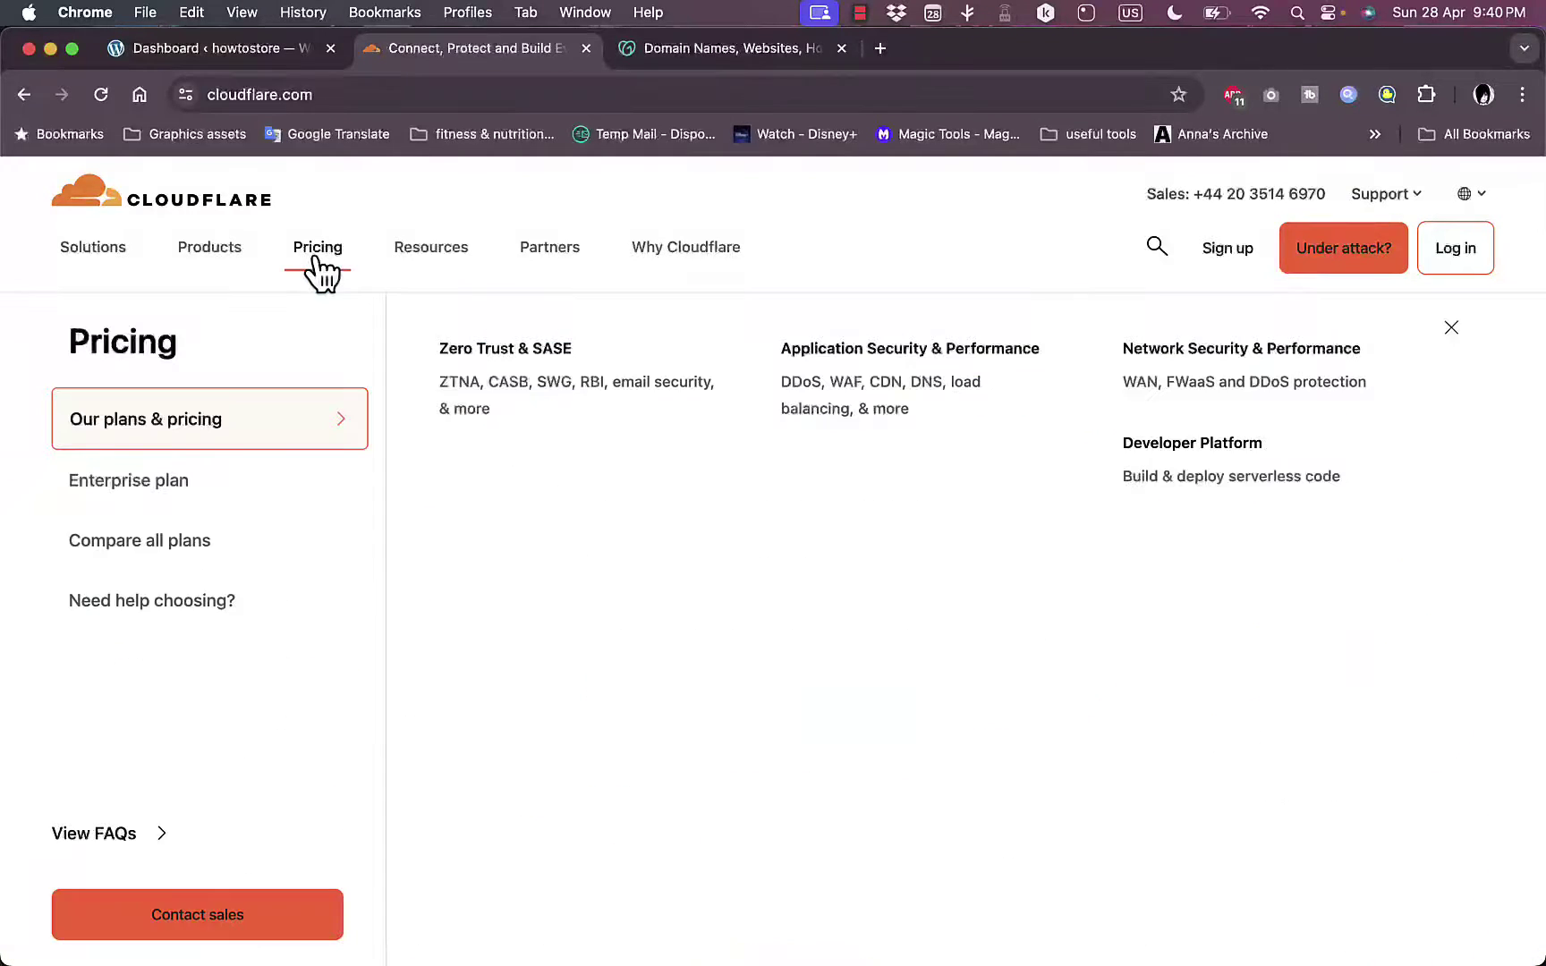
{"action": "left_click", "coordinate": [143, 544]}
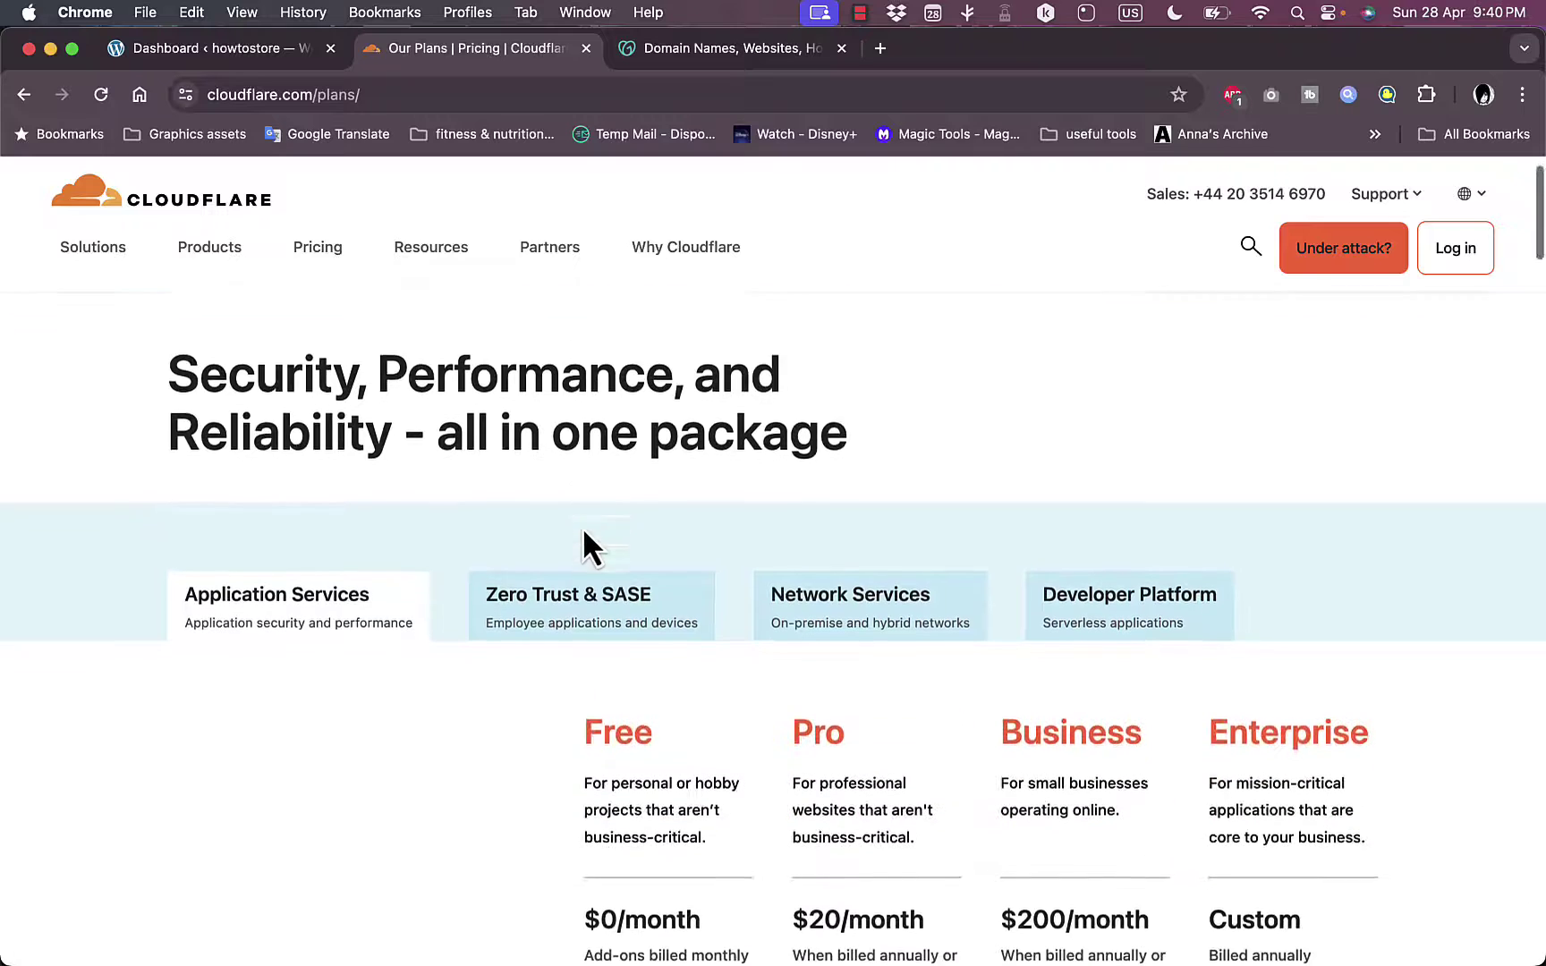
Review the Free, Pro, Business and Enterprise feature table, then return to the top
{"action": "scroll", "coordinate": [582, 527], "scroll_direction": "down", "scroll_amount": 5}
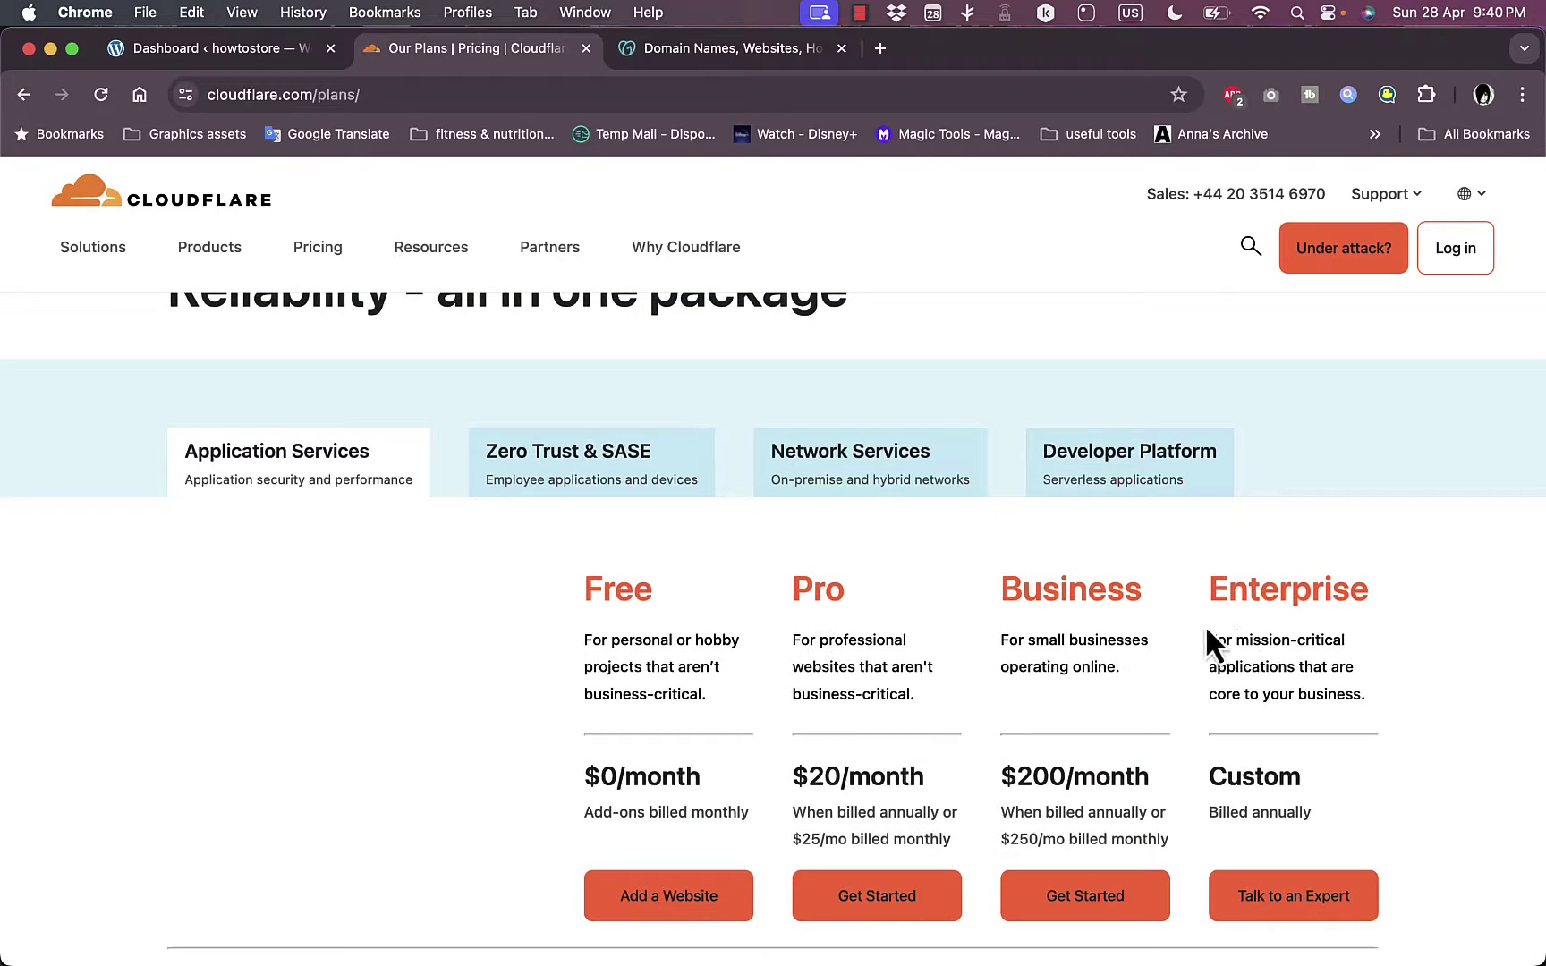
{"action": "scroll", "coordinate": [776, 687], "scroll_direction": "down", "scroll_amount": 3}
{"action": "scroll", "coordinate": [776, 684], "scroll_direction": "down", "scroll_amount": 5}
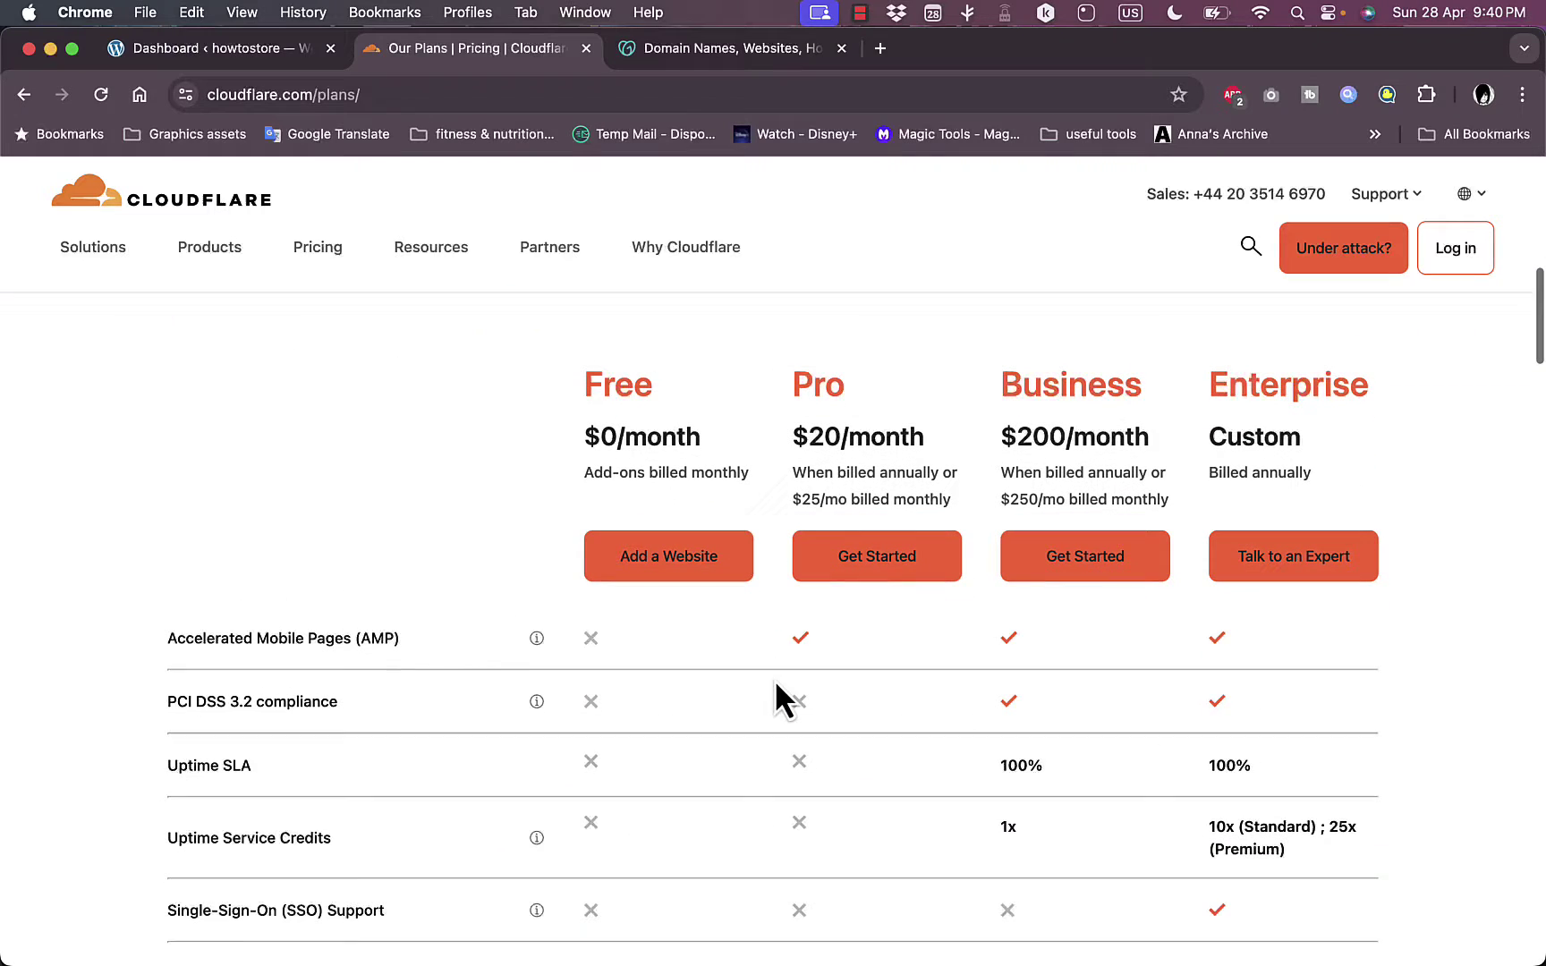
{"action": "scroll", "coordinate": [776, 697], "scroll_direction": "up", "scroll_amount": 5}
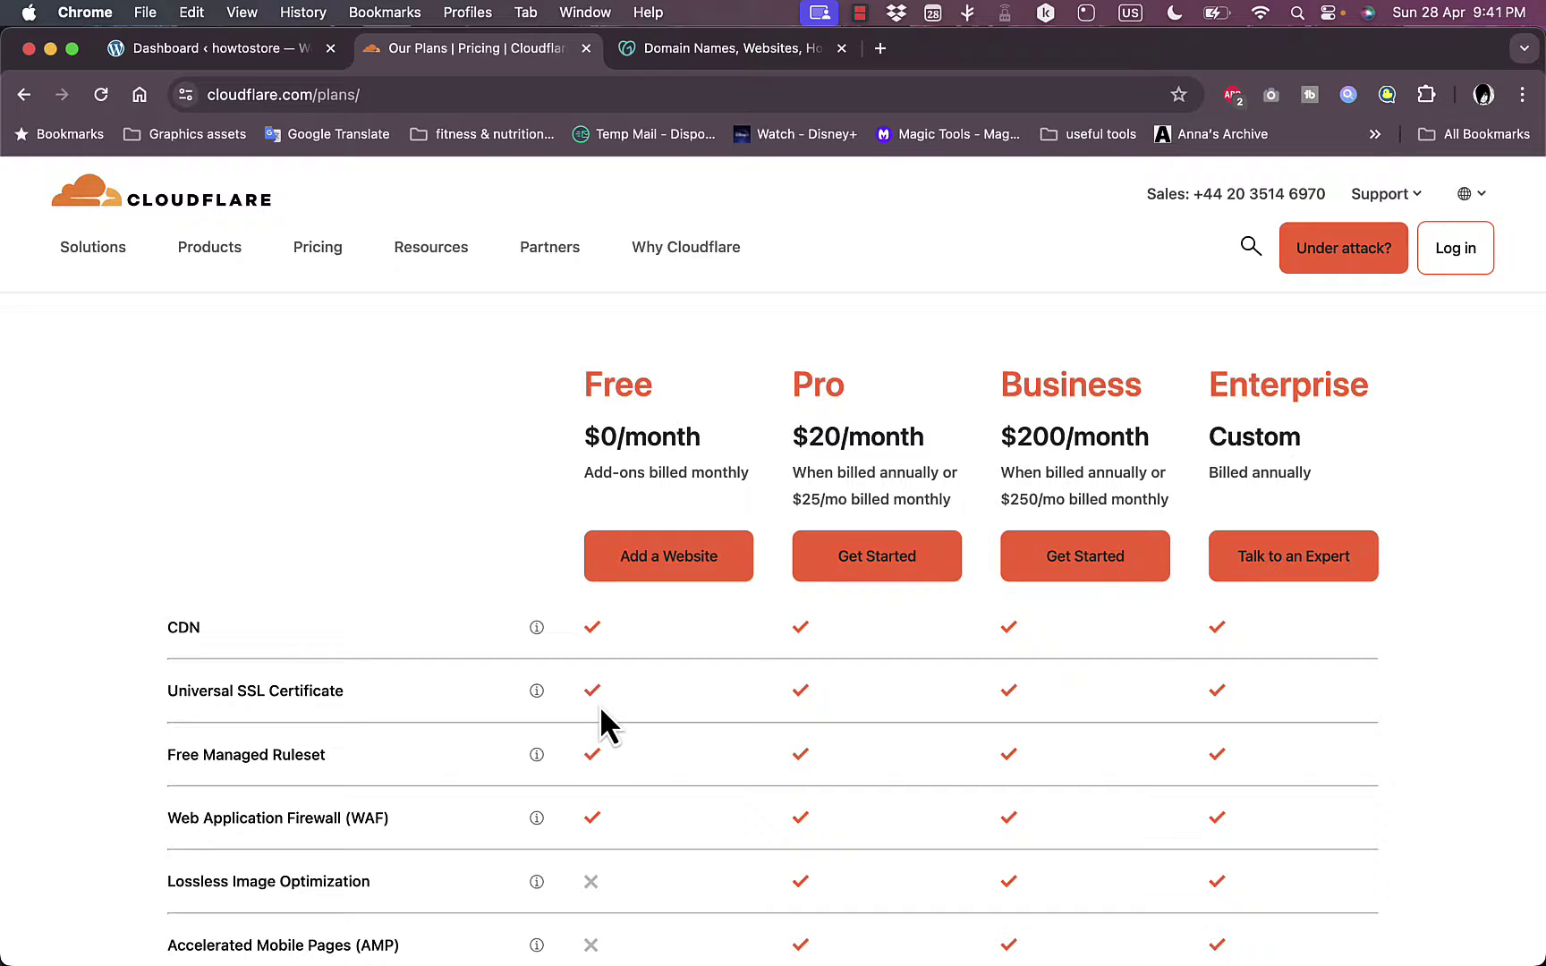
{"action": "scroll", "coordinate": [599, 706], "scroll_direction": "down", "scroll_amount": 3}
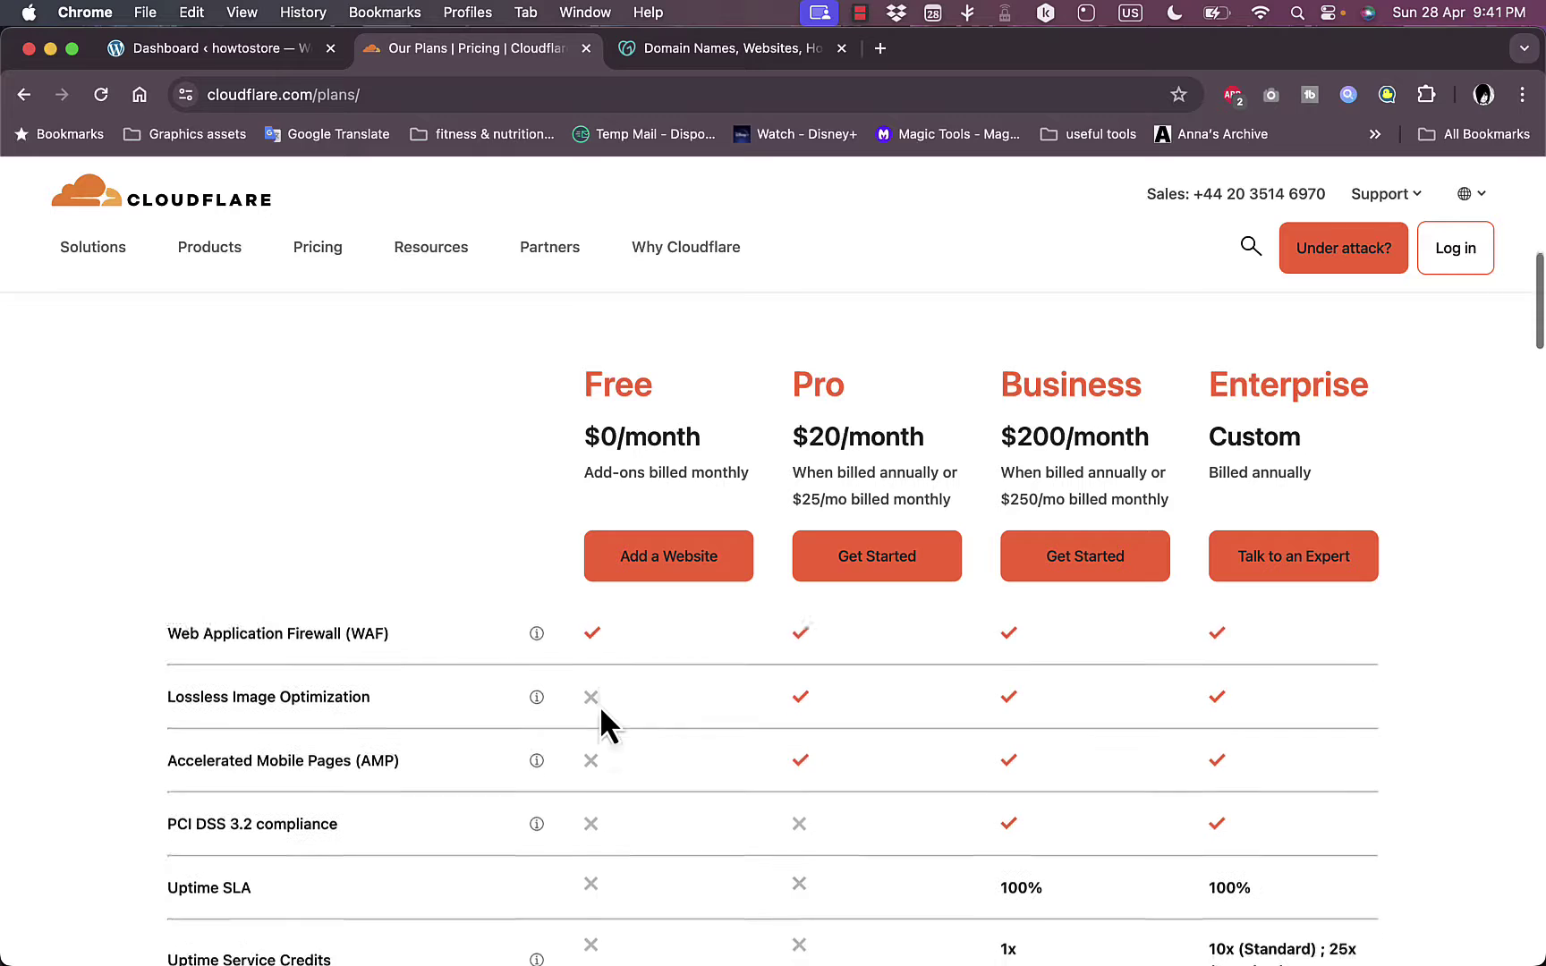
{"action": "scroll", "coordinate": [599, 705], "scroll_direction": "up", "scroll_amount": 2}
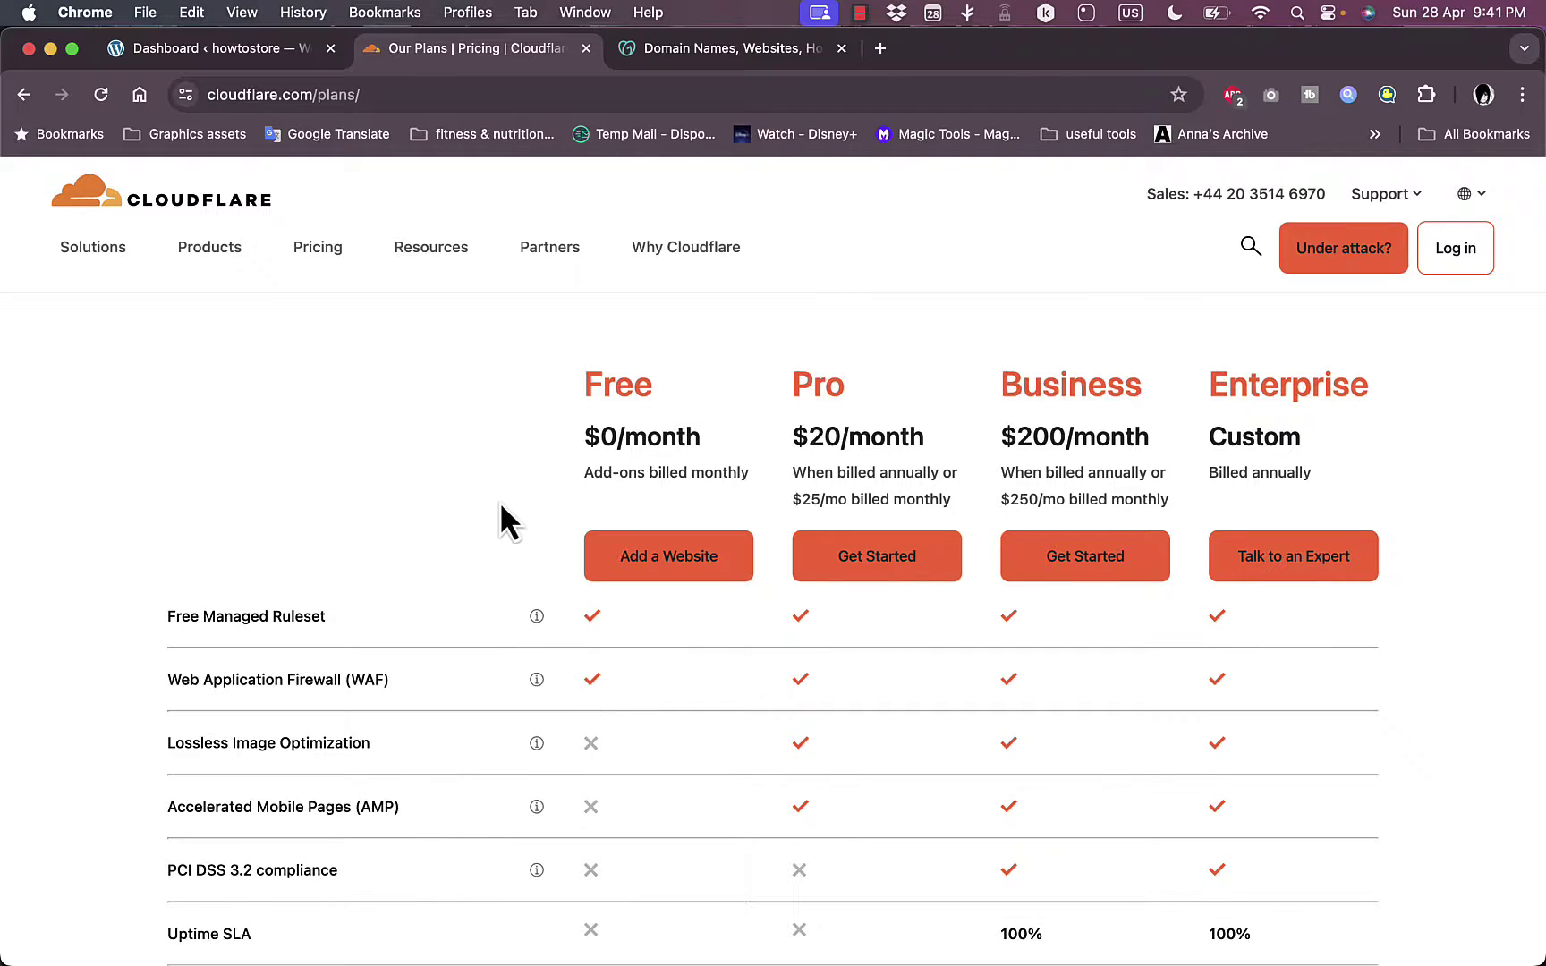
{"action": "scroll", "coordinate": [505, 518], "scroll_direction": "up", "scroll_amount": 1}
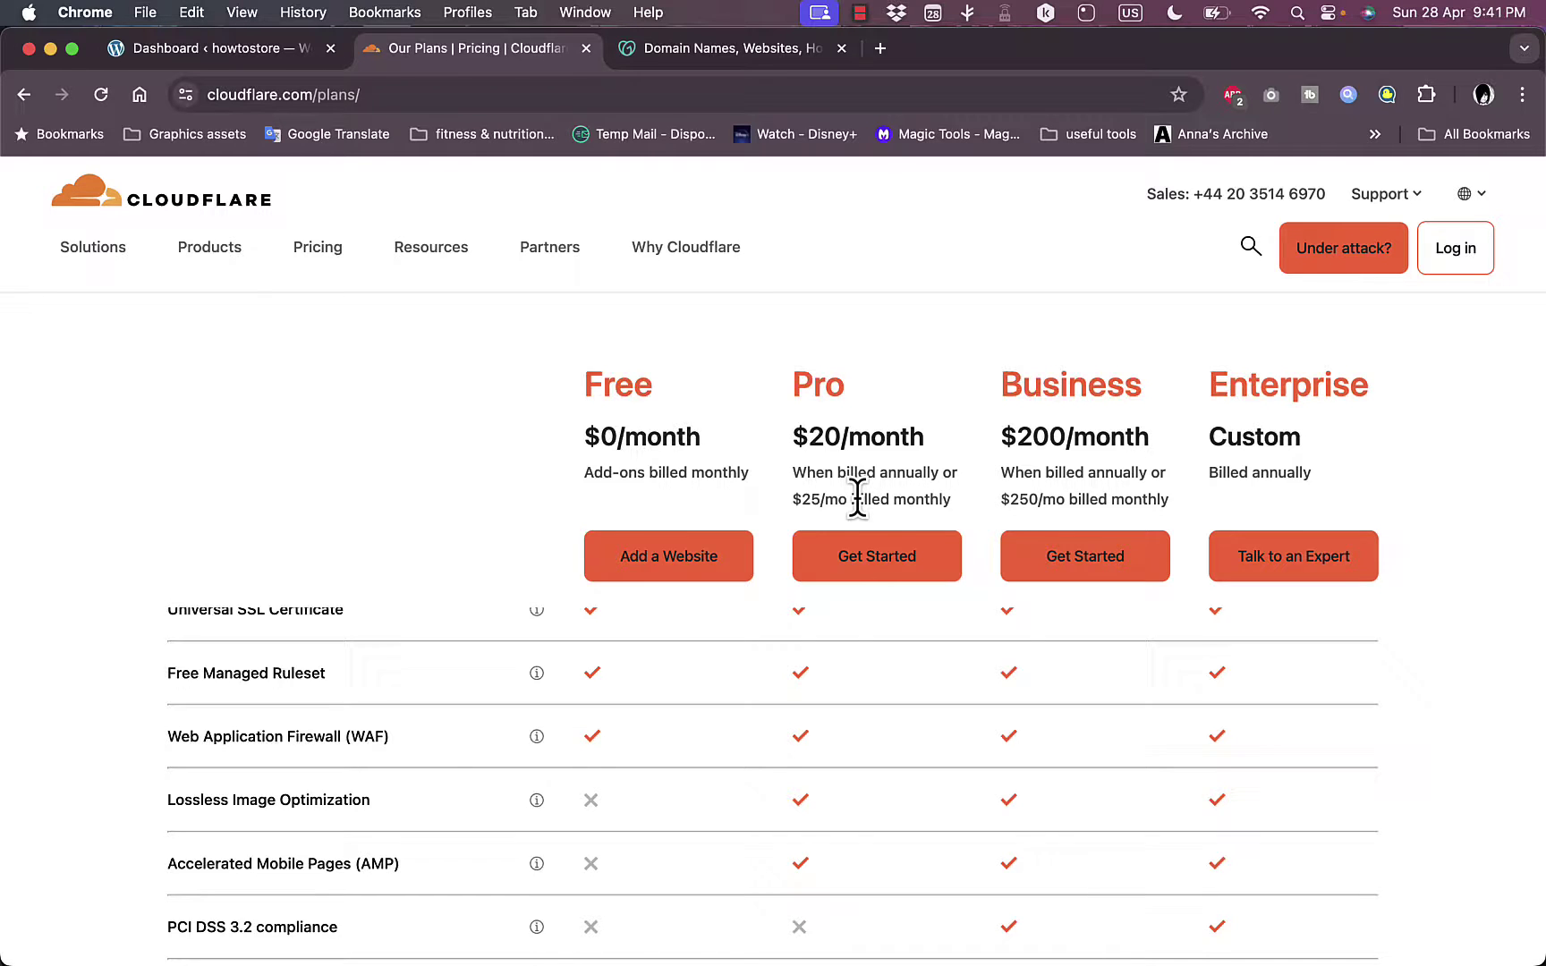
{"action": "scroll", "coordinate": [858, 500], "scroll_direction": "up", "scroll_amount": 15}
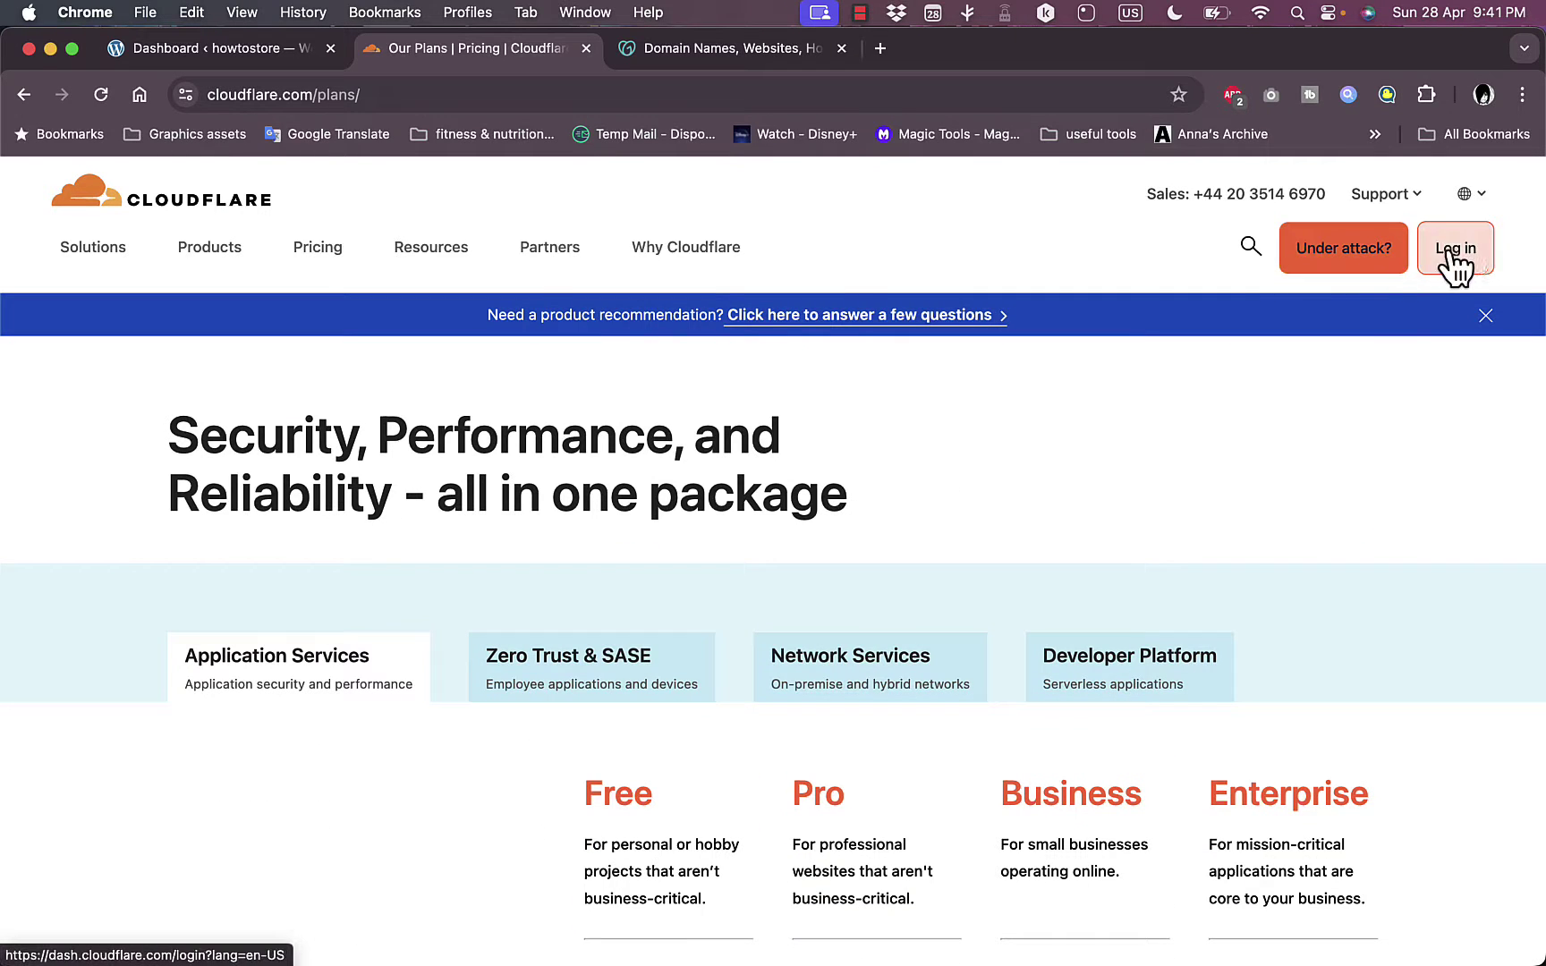
Start Cloudflare sign-up from the home page and choose the Free plan's Add a Website option
{"action": "left_click", "coordinate": [203, 196]}
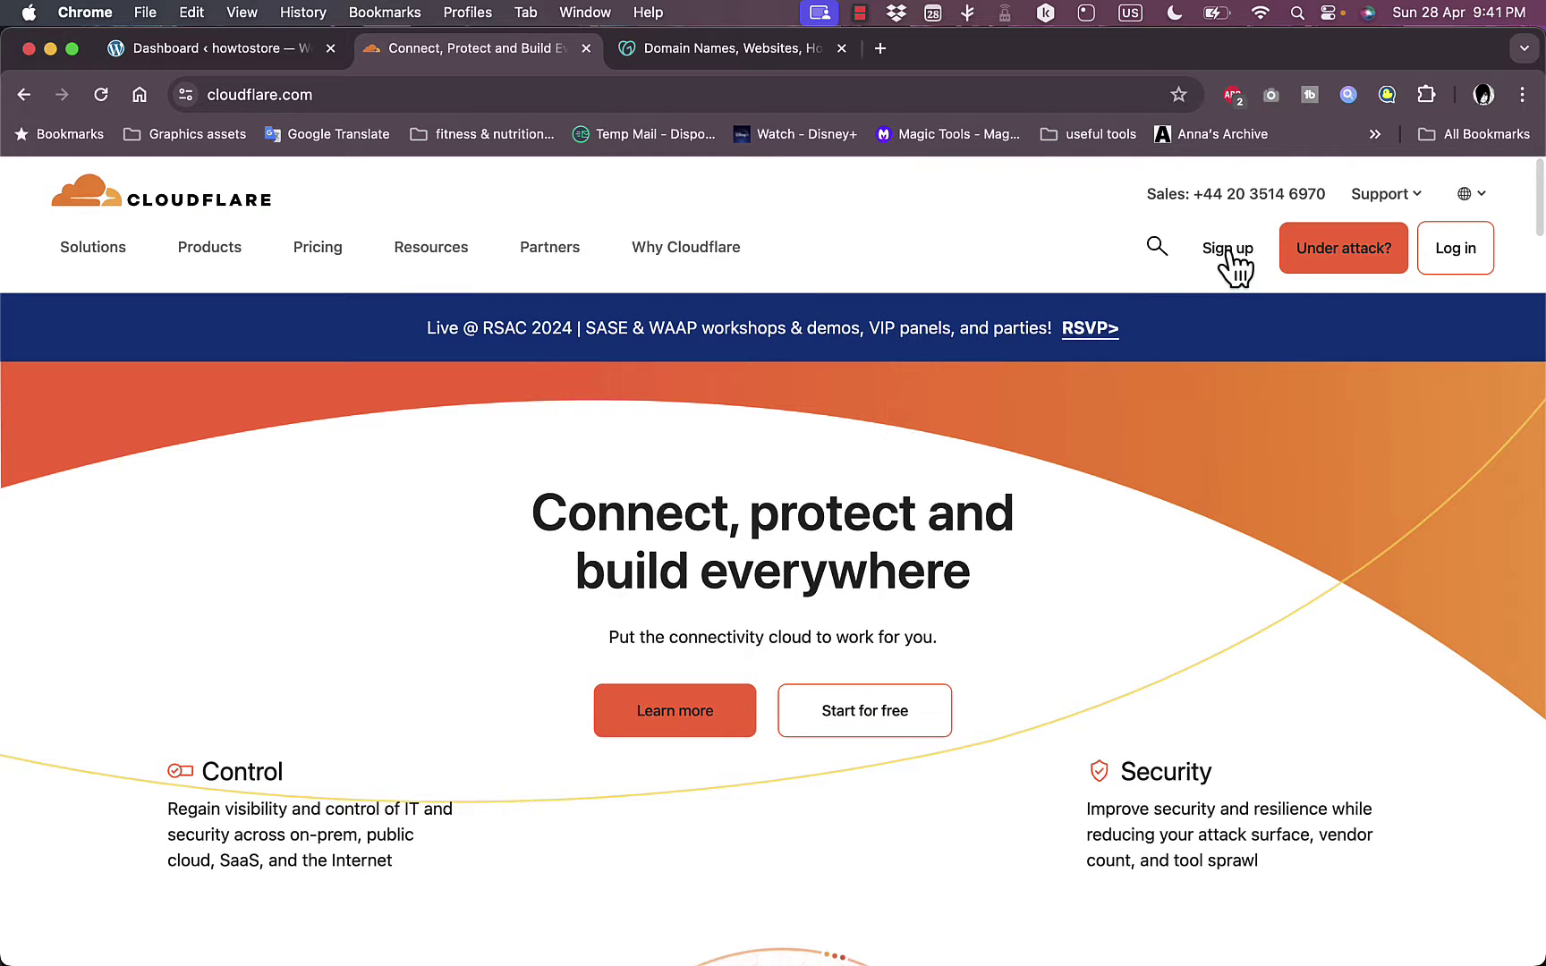
{"action": "left_click", "coordinate": [1227, 252]}
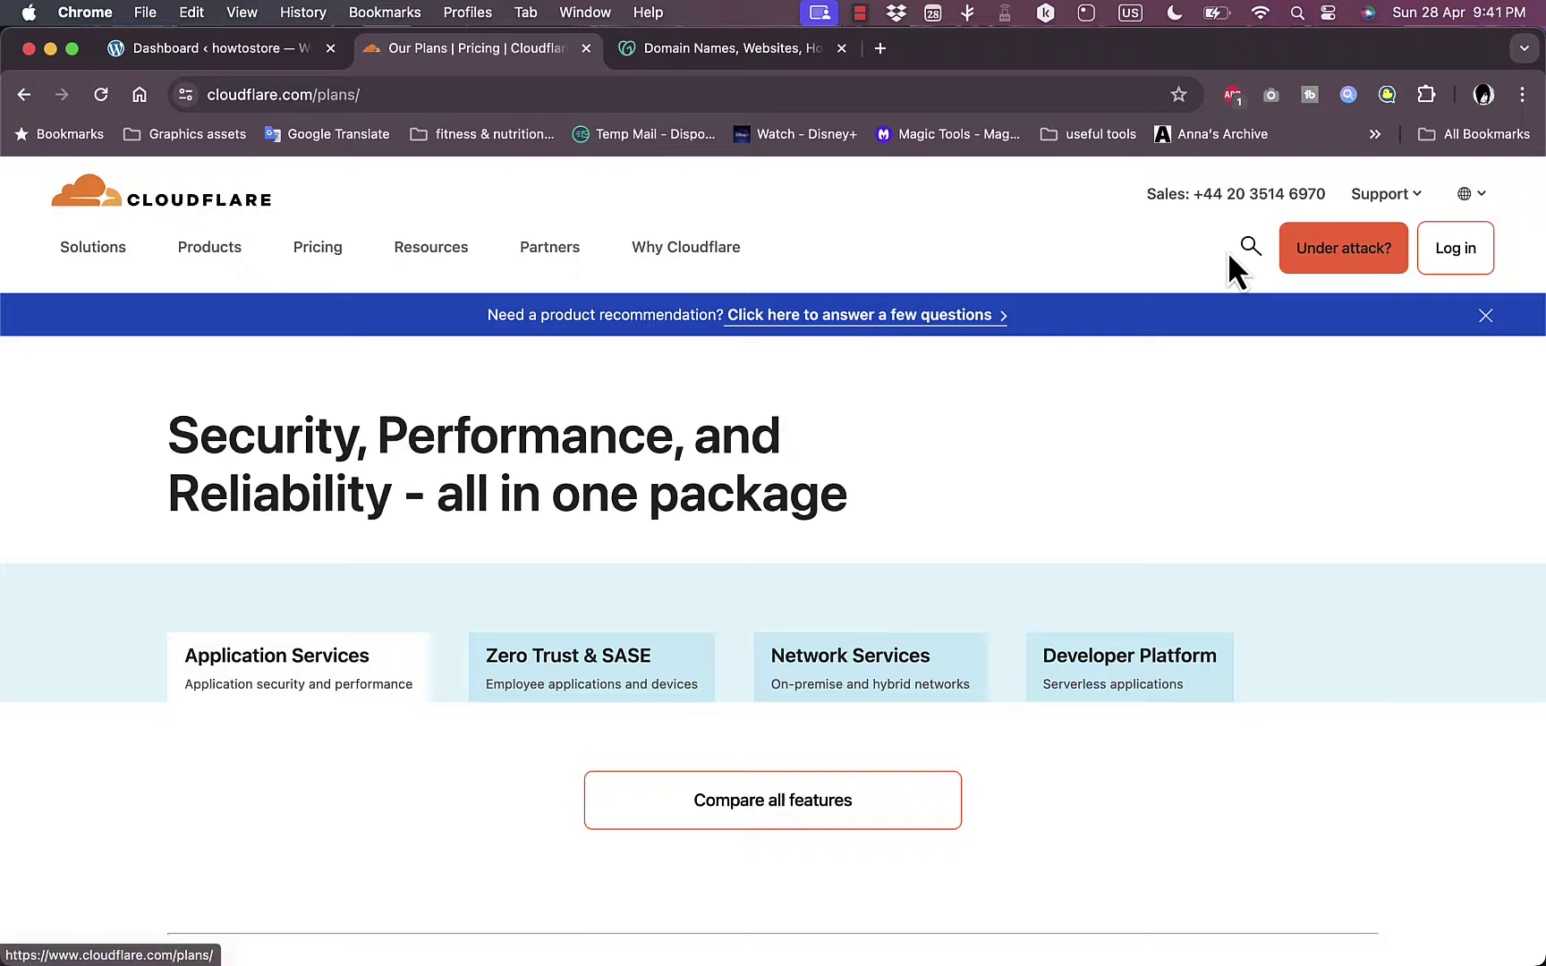
{"action": "scroll", "coordinate": [780, 451], "scroll_direction": "down", "scroll_amount": 5}
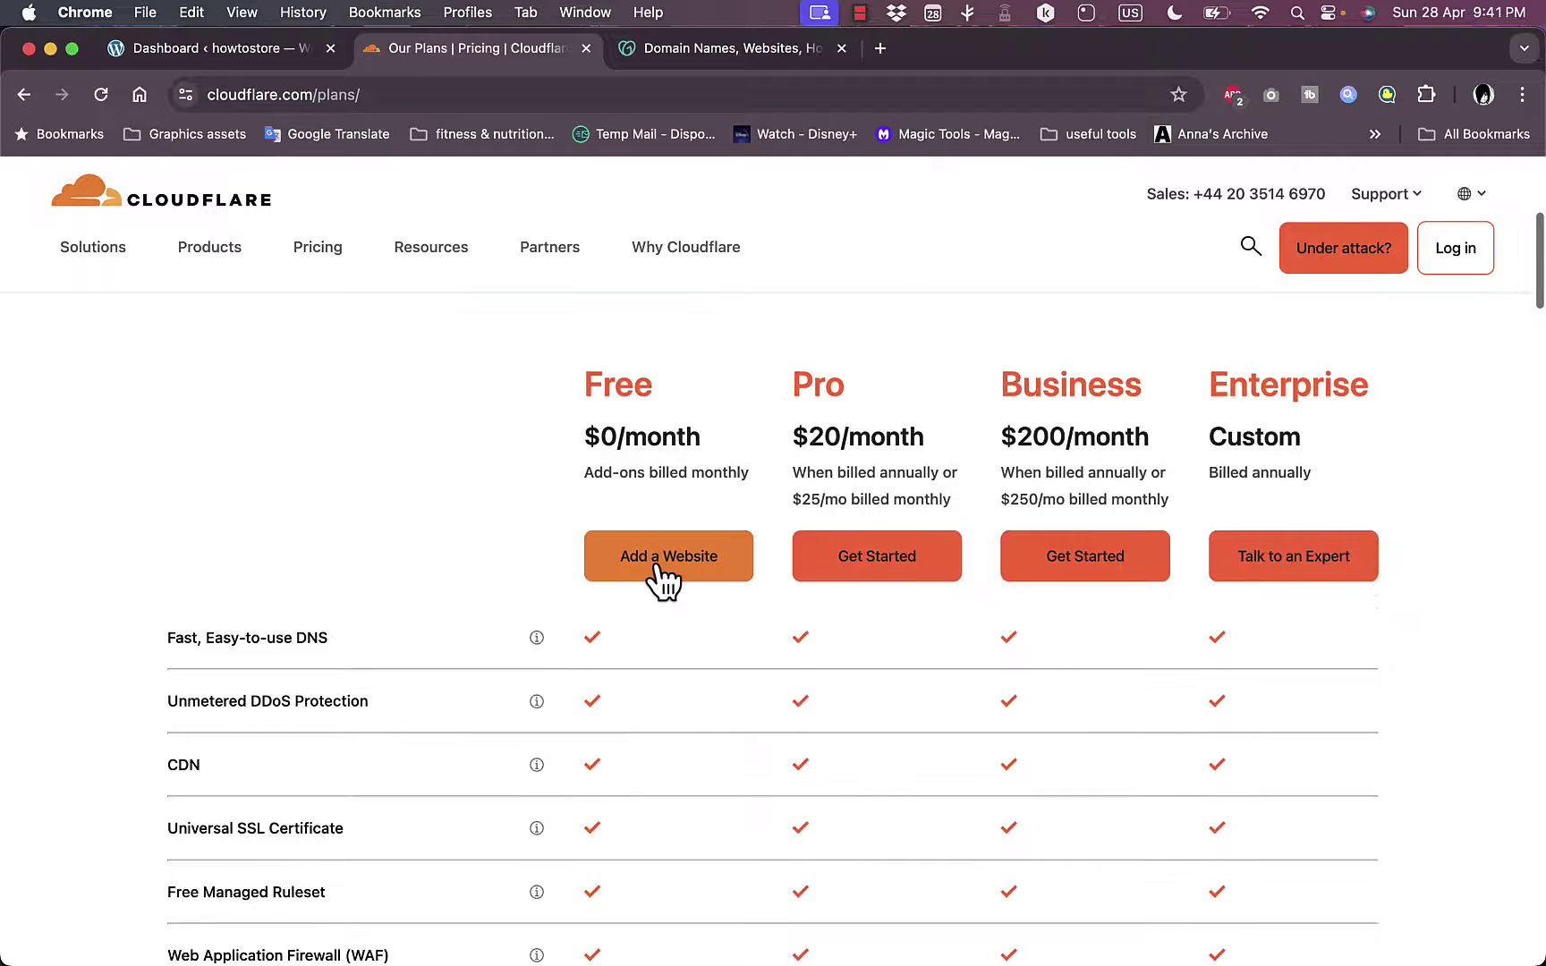
{"action": "left_click", "coordinate": [667, 560]}
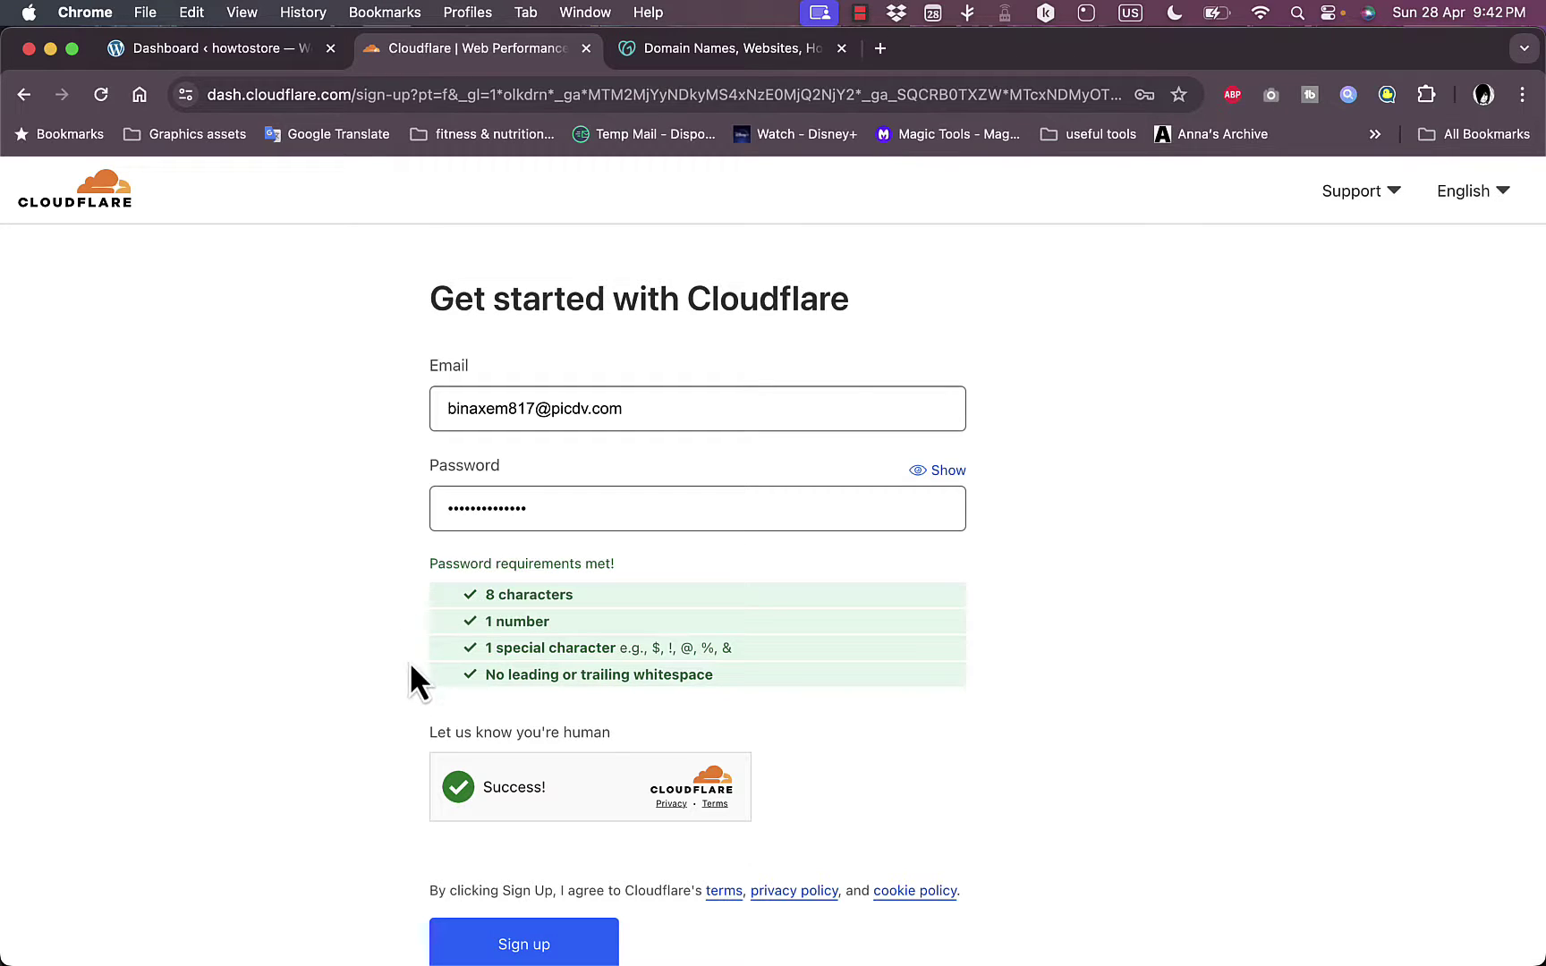
Submit the sign-up form and browse the welcome page's Explore all products list
{"action": "left_click", "coordinate": [521, 949]}
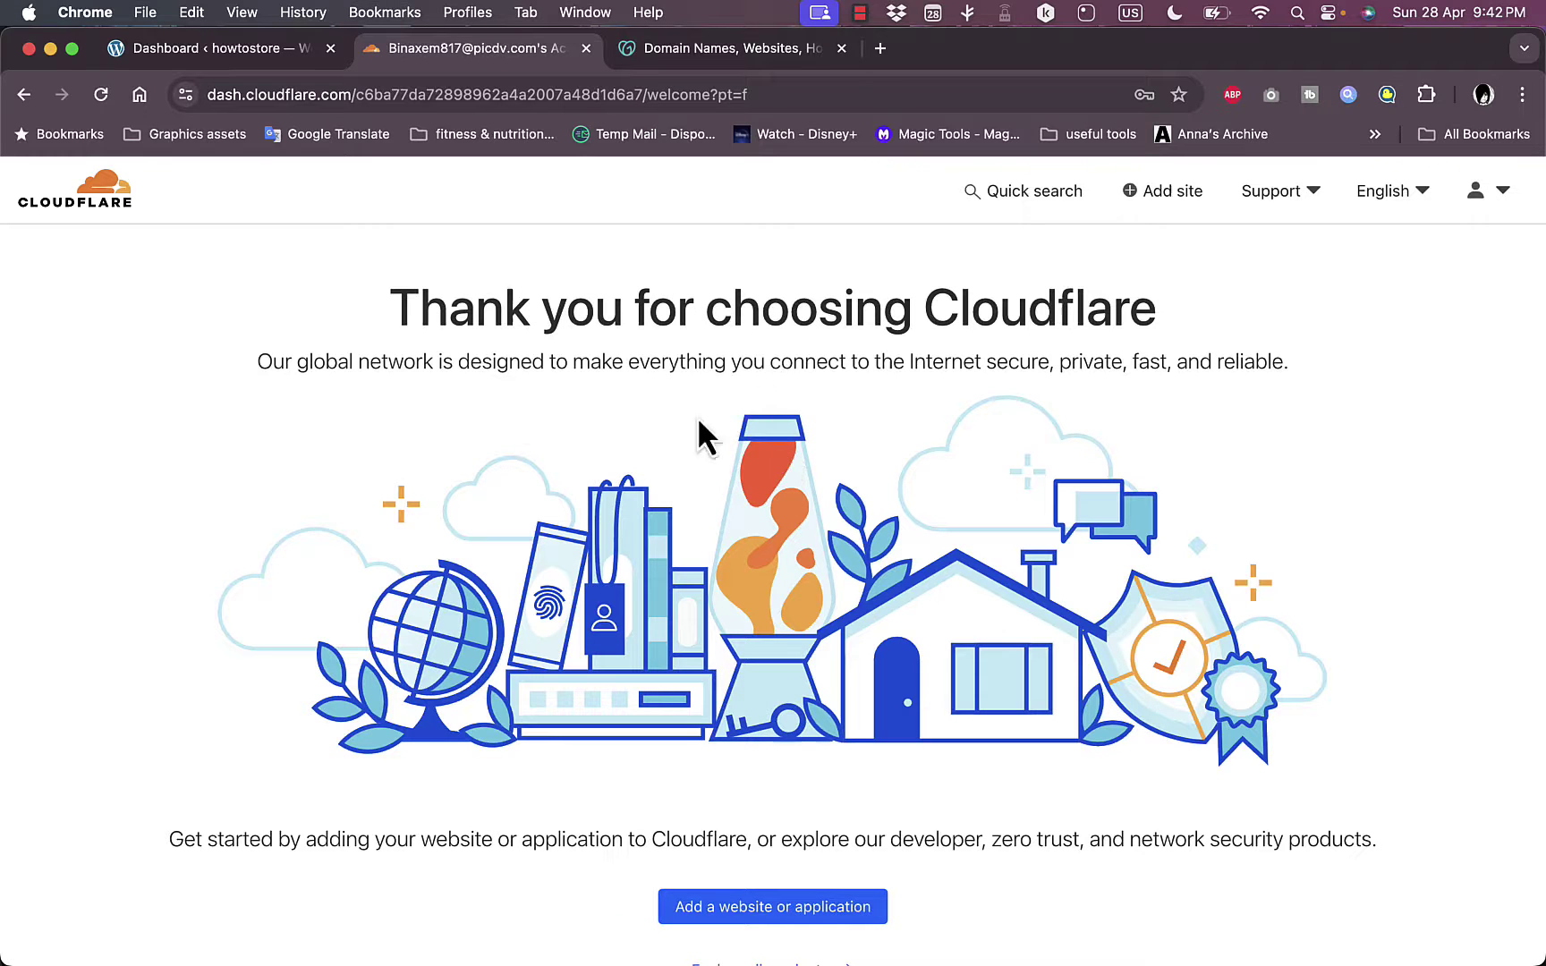
{"action": "scroll", "coordinate": [839, 401], "scroll_direction": "down", "scroll_amount": 3}
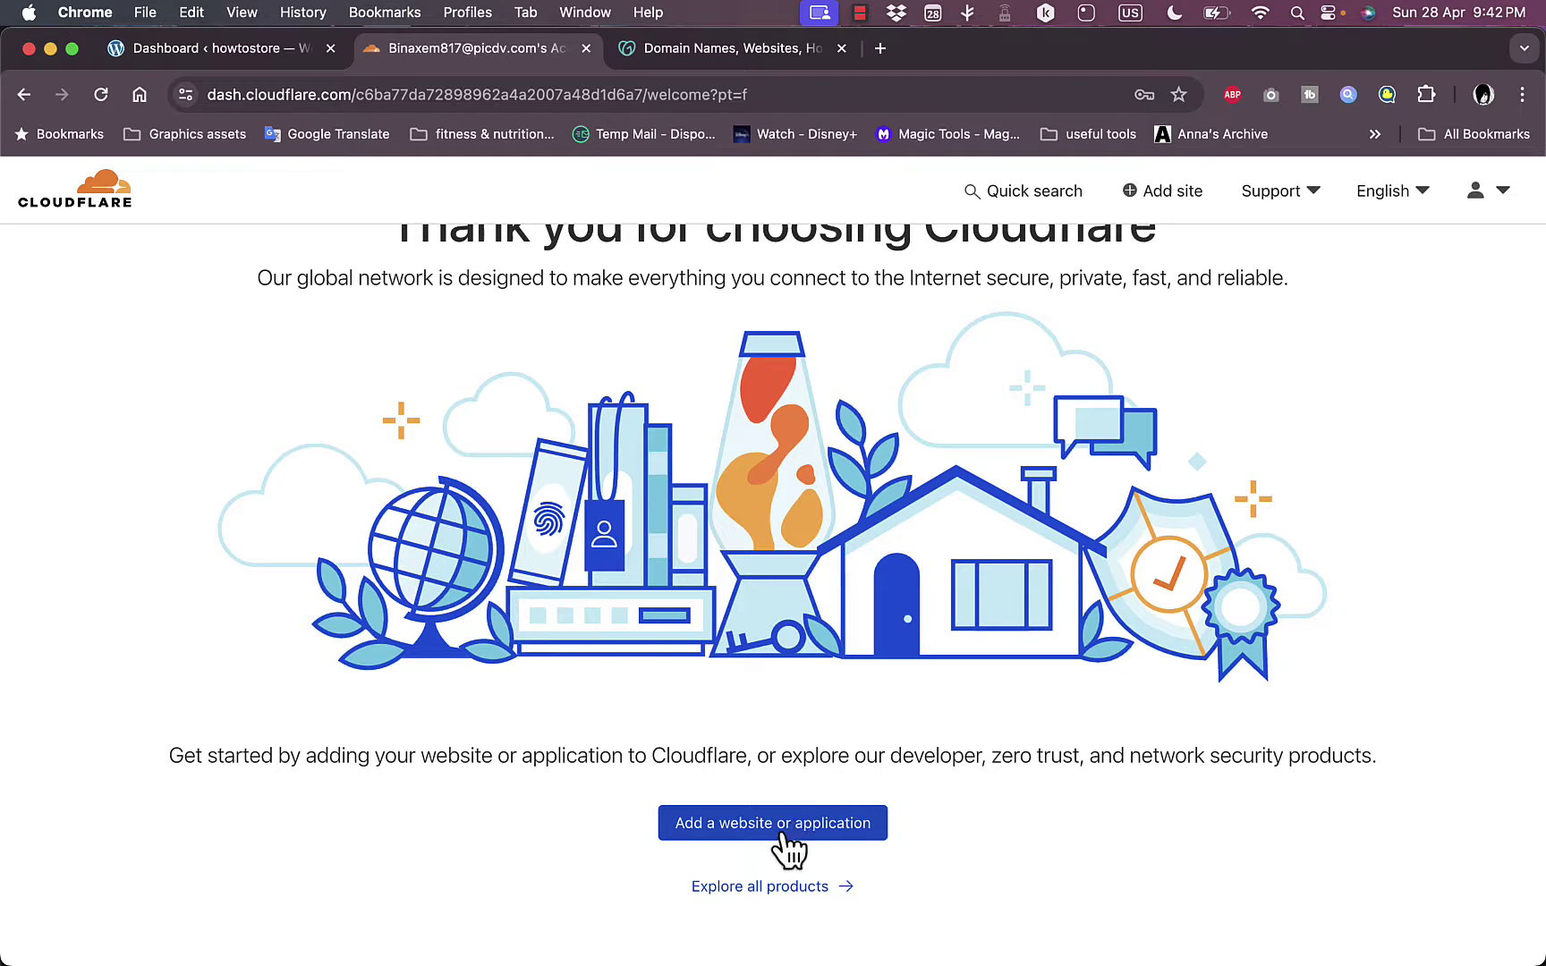
{"action": "left_click", "coordinate": [777, 891]}
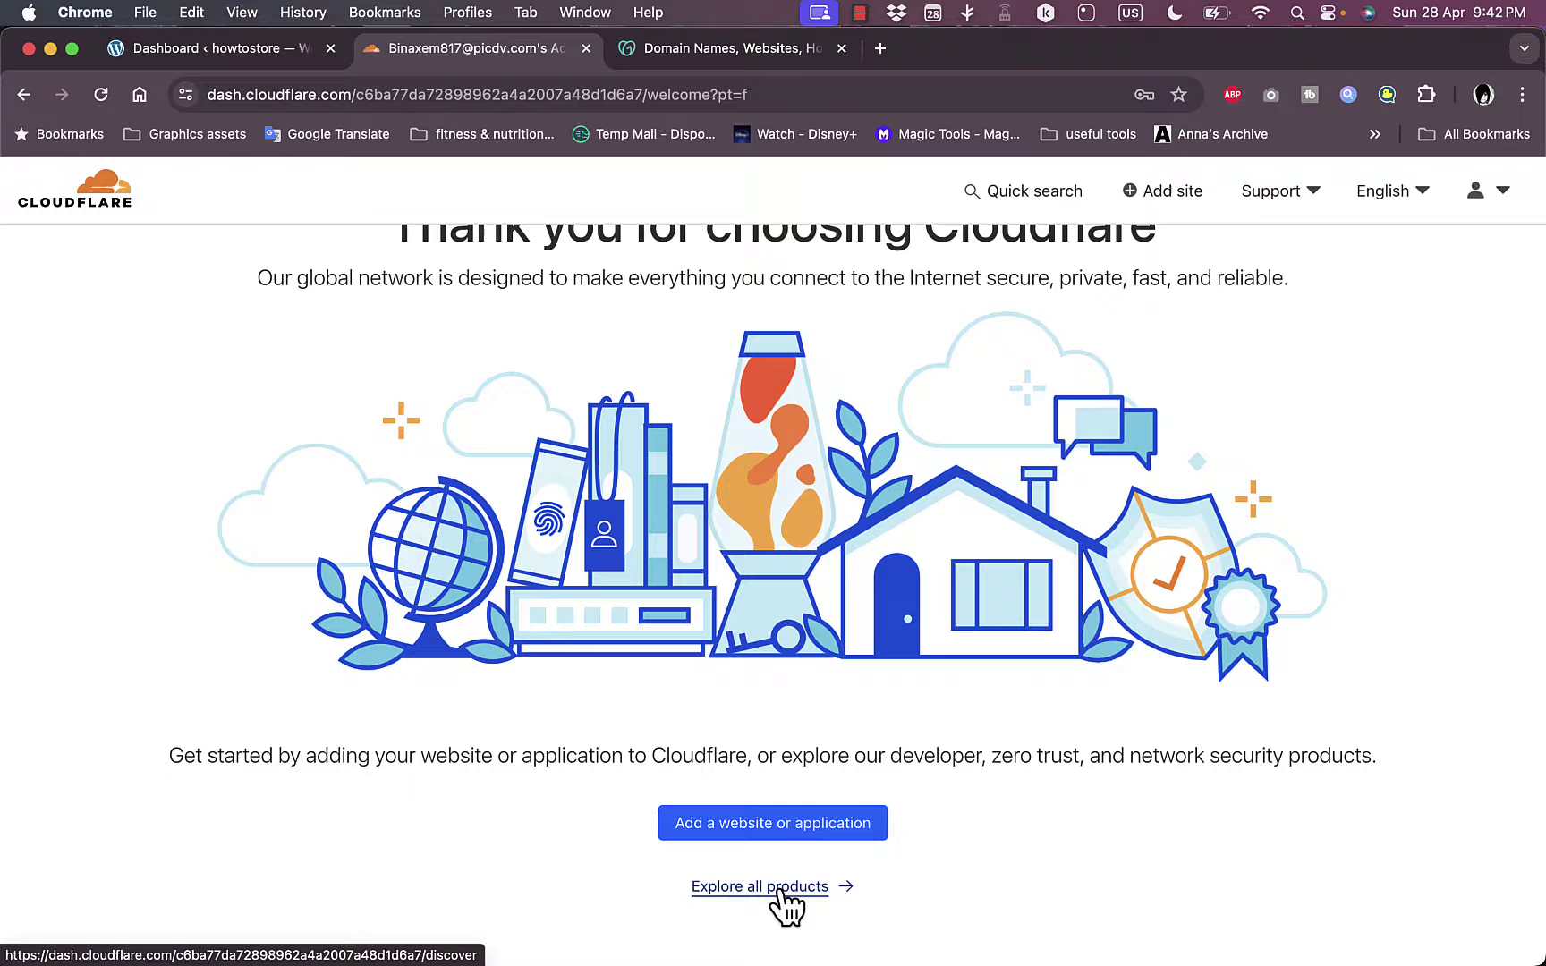
{"action": "scroll", "coordinate": [776, 635], "scroll_direction": "up", "scroll_amount": 3}
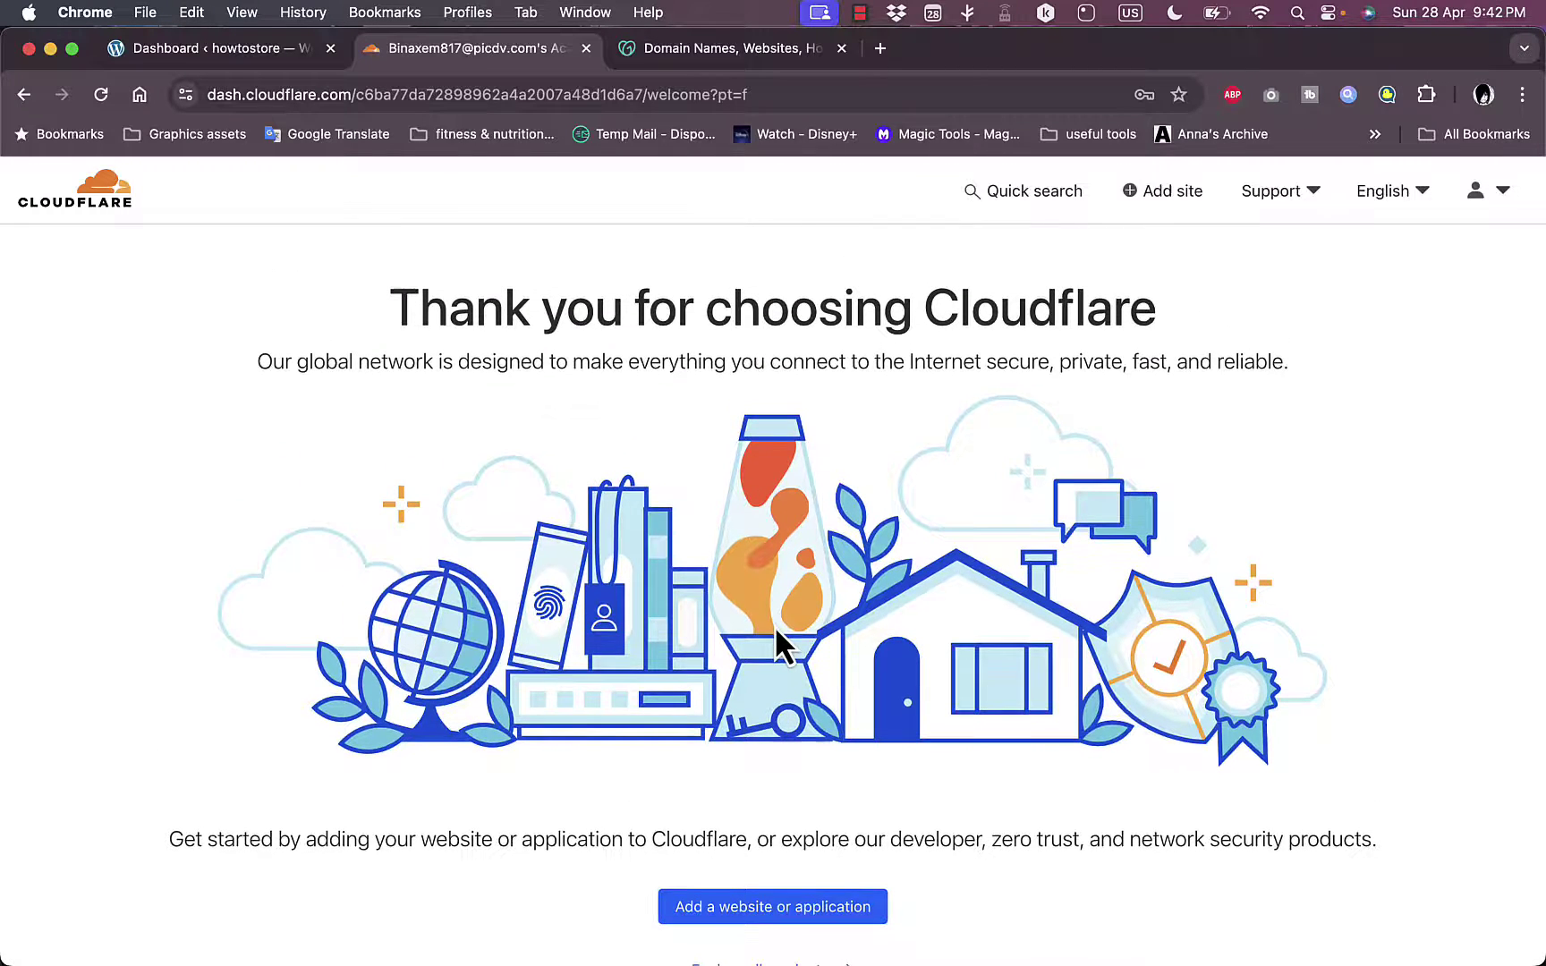
Look over the WordPress admin dashboard, then switch to the GoDaddy launch pad
{"action": "left_click", "coordinate": [261, 50]}
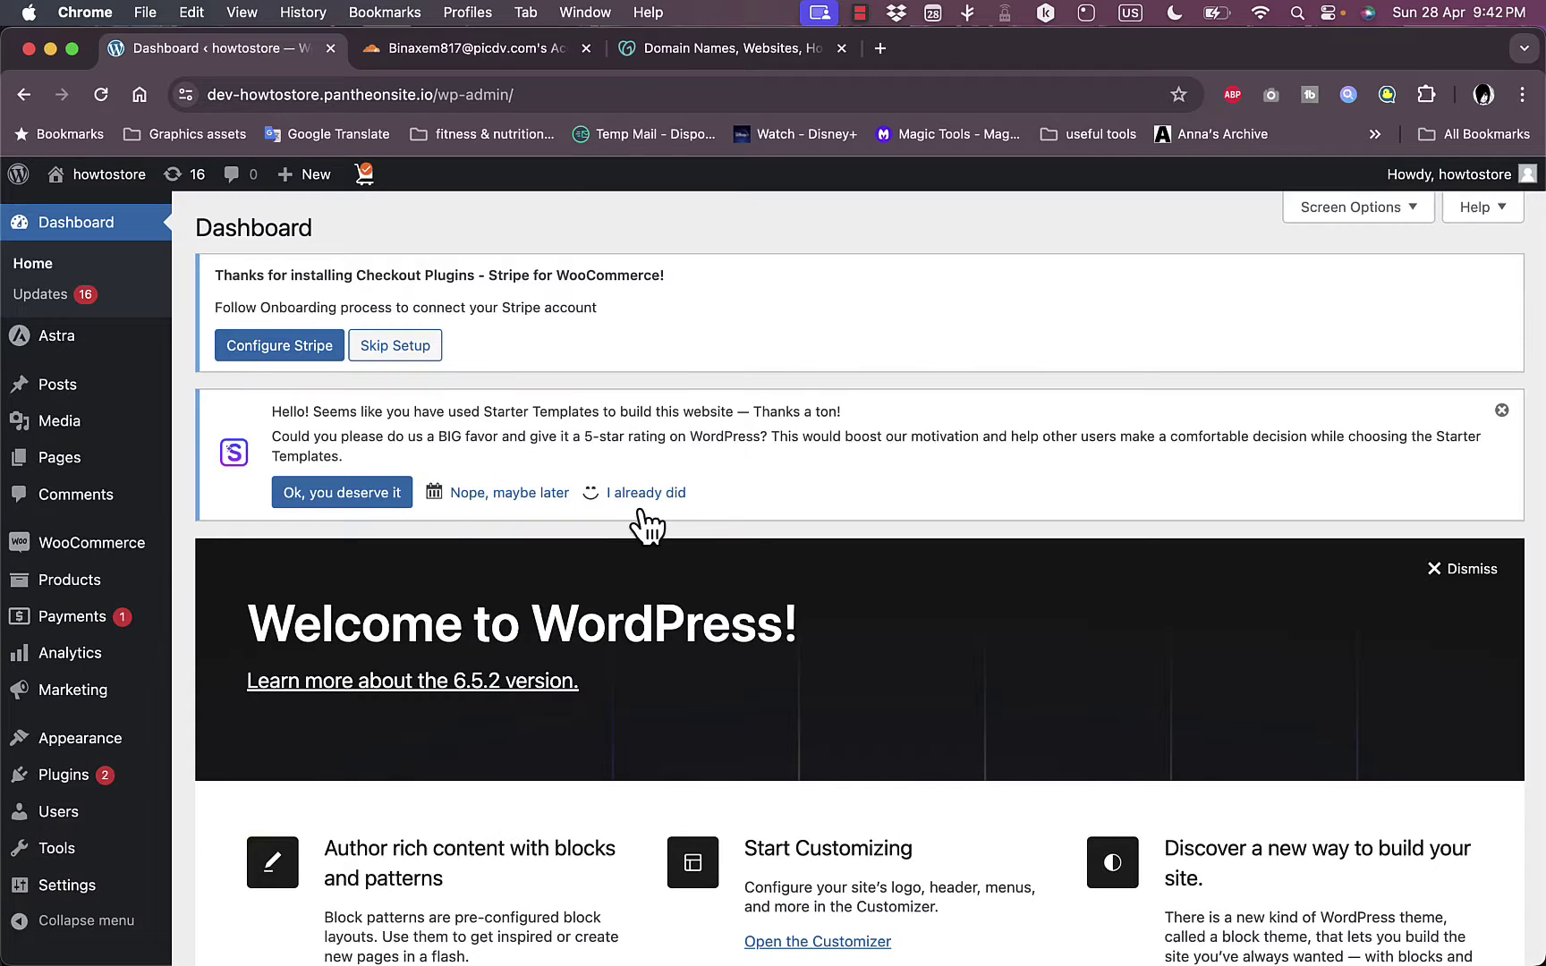
{"action": "mouse_move", "coordinate": [54, 667]}
{"action": "scroll", "coordinate": [56, 673], "scroll_direction": "down", "scroll_amount": 4}
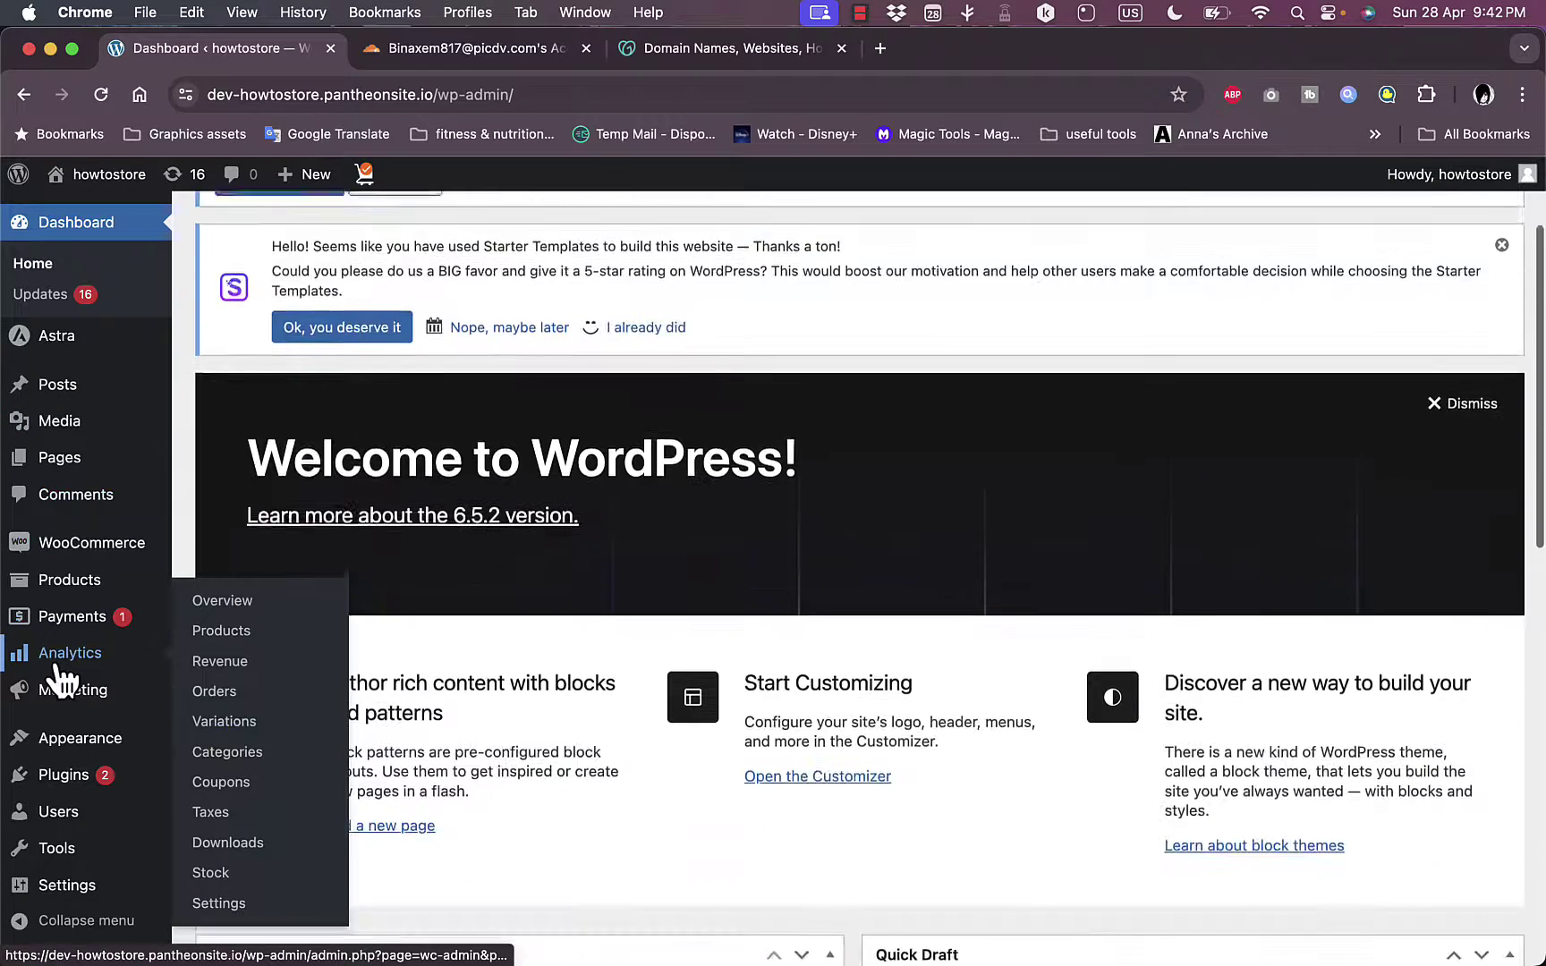
{"action": "scroll", "coordinate": [494, 570], "scroll_direction": "up", "scroll_amount": 4}
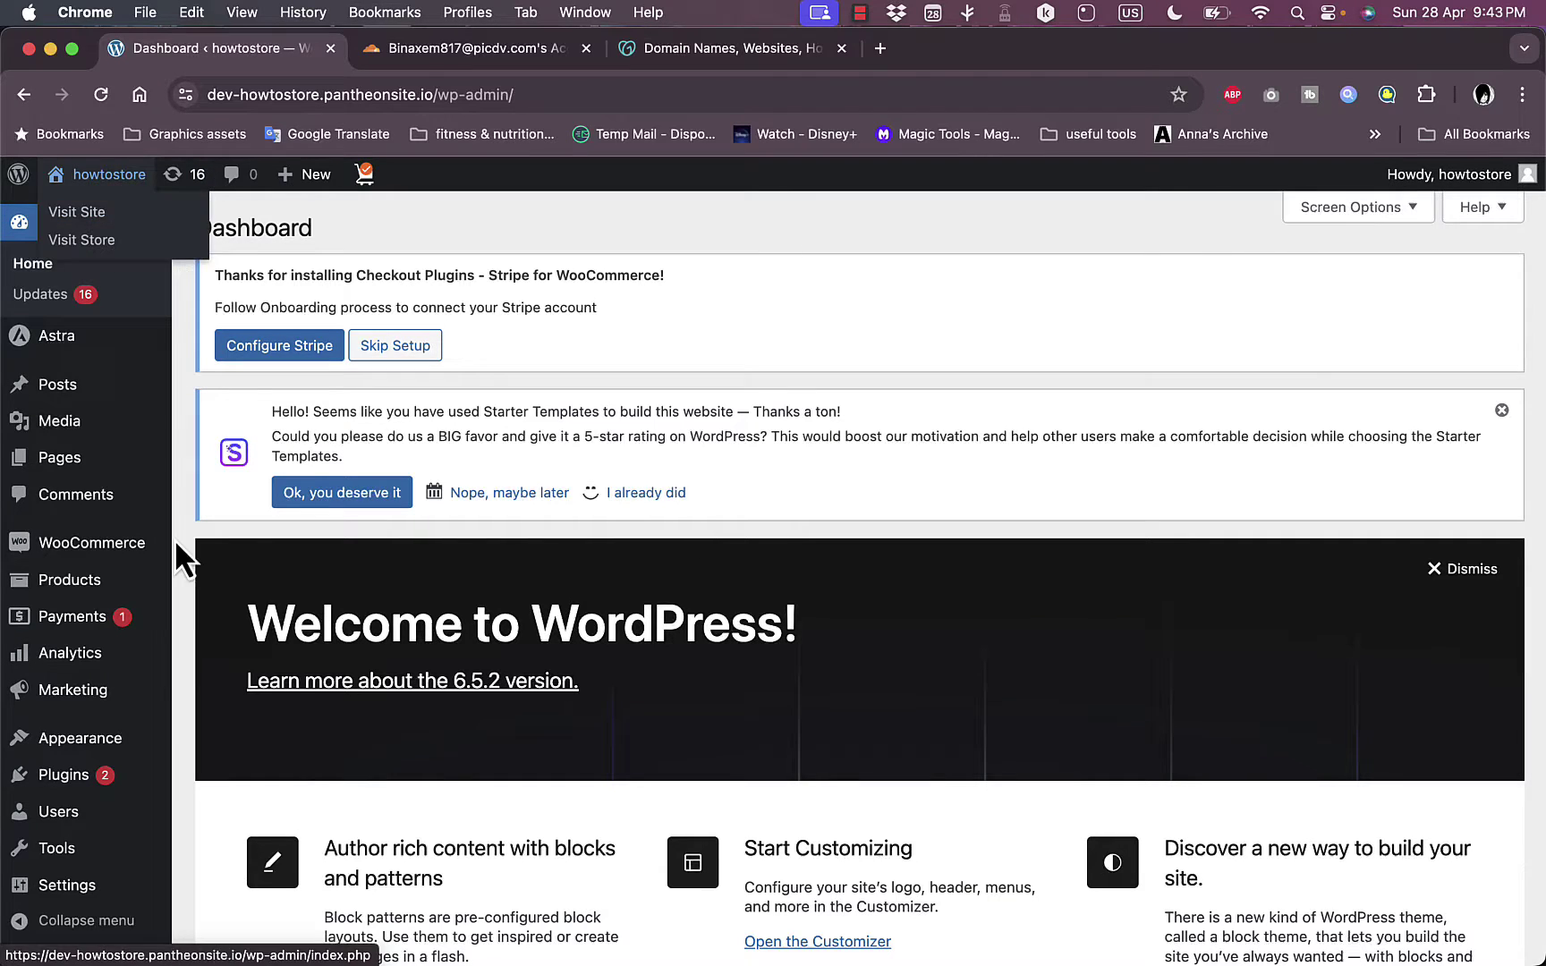
{"action": "left_click", "coordinate": [714, 54]}
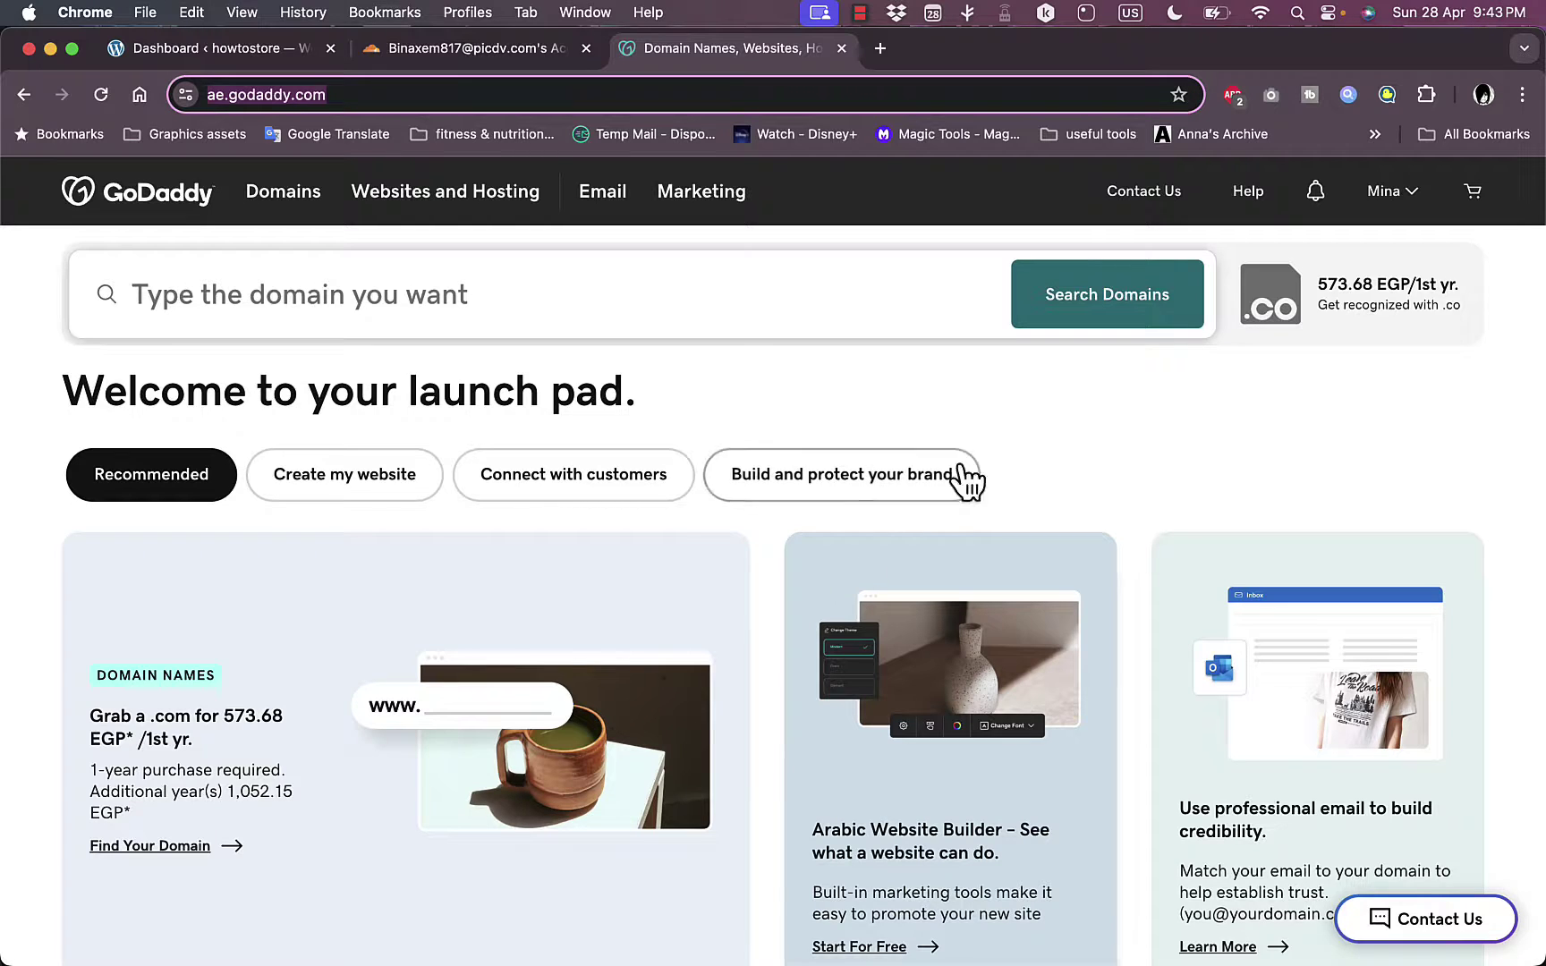
Start adding a website in Cloudflare and focus the domain name field
{"action": "left_click", "coordinate": [462, 50]}
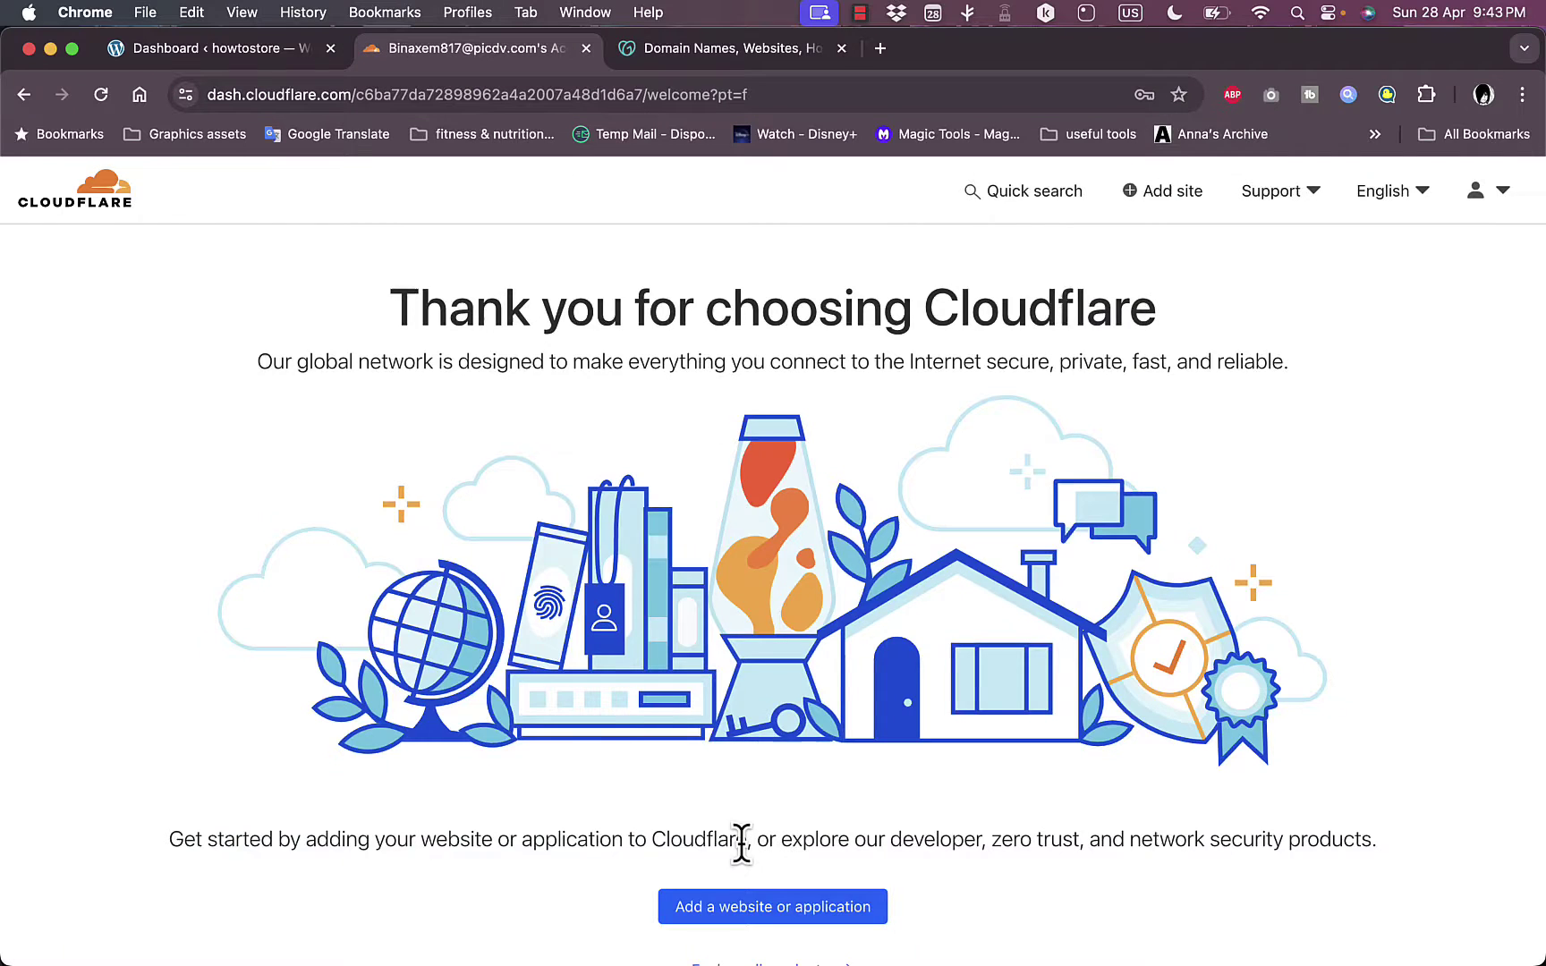
{"action": "left_click", "coordinate": [762, 905]}
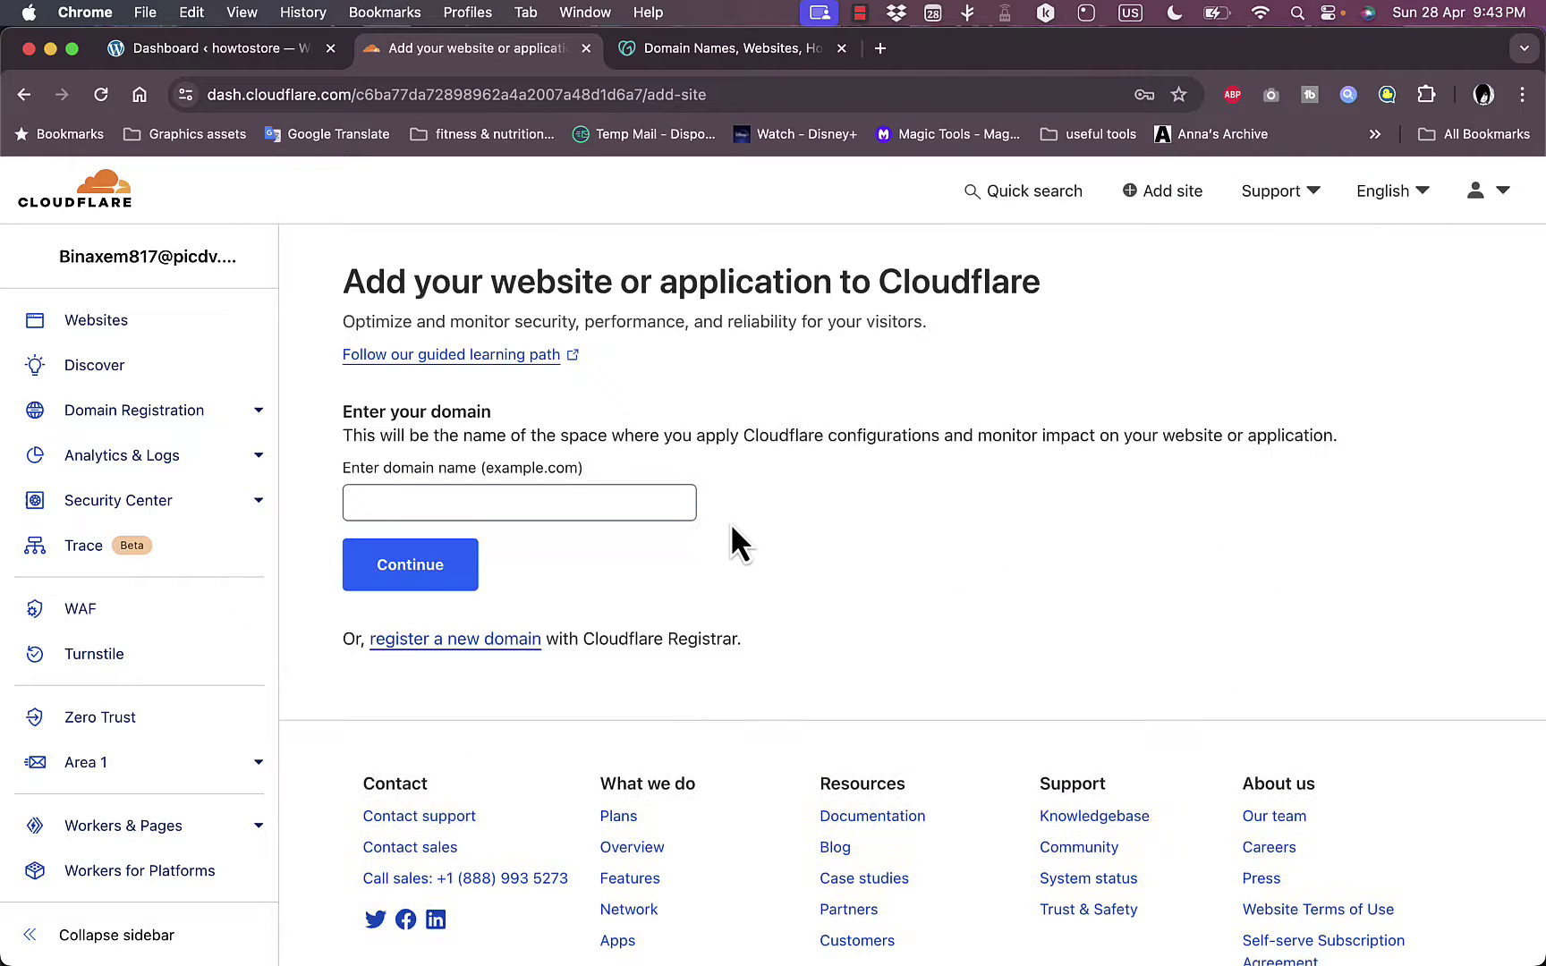
{"action": "left_click", "coordinate": [473, 502]}
Copy the domain howtosimple.site from GoDaddy's My Products list
{"action": "left_click", "coordinate": [723, 49]}
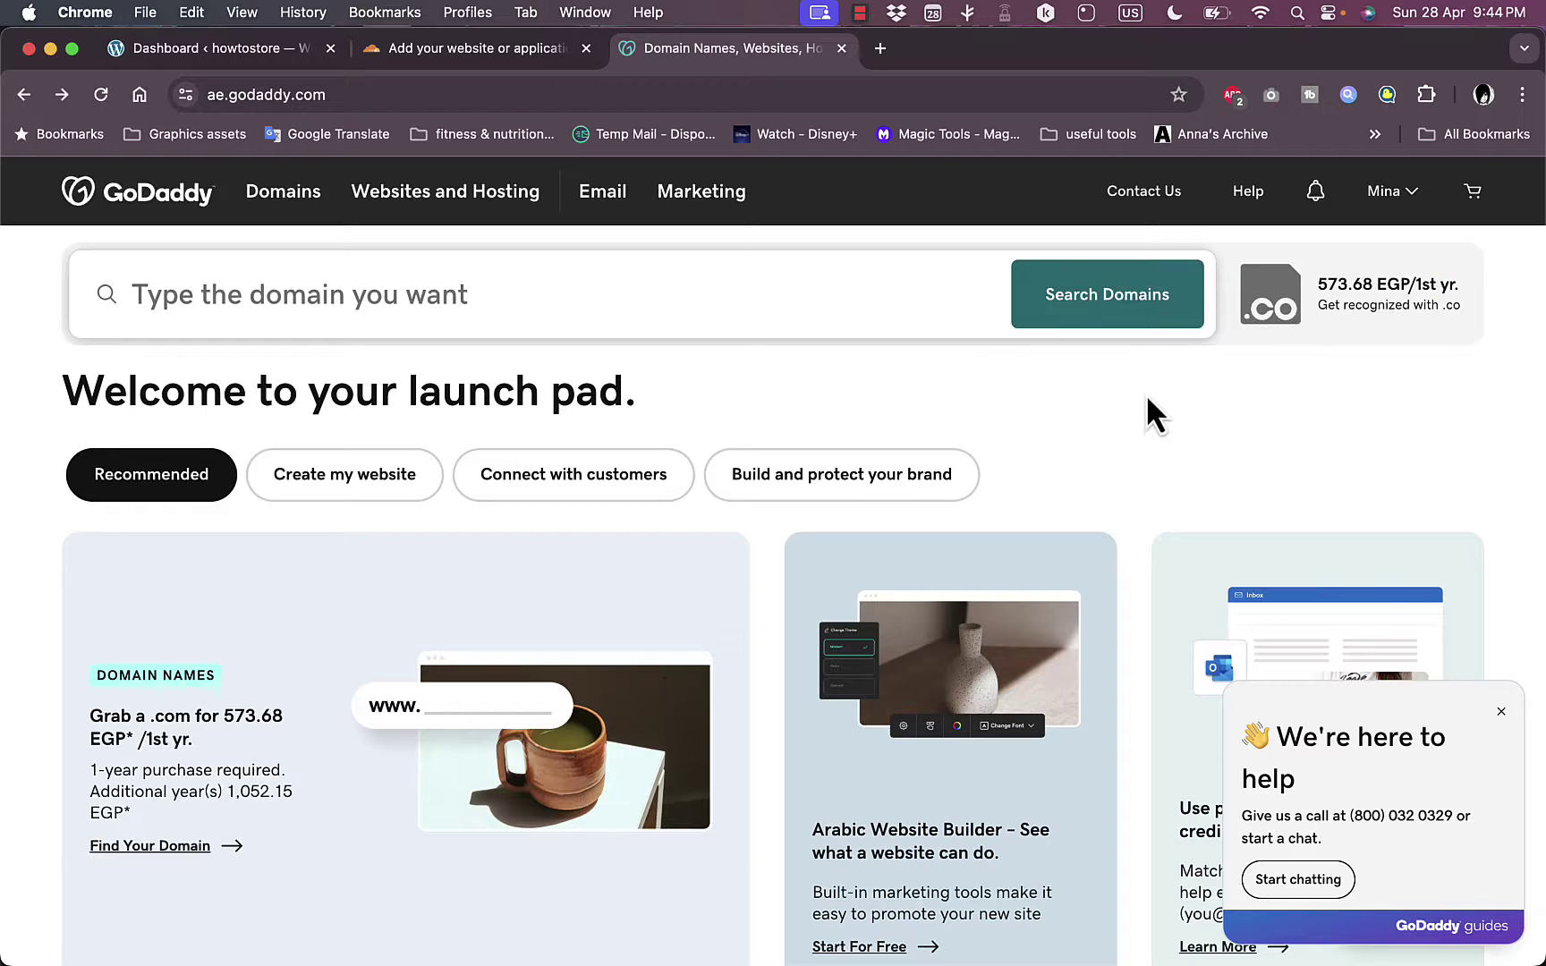
{"action": "left_click", "coordinate": [1400, 202]}
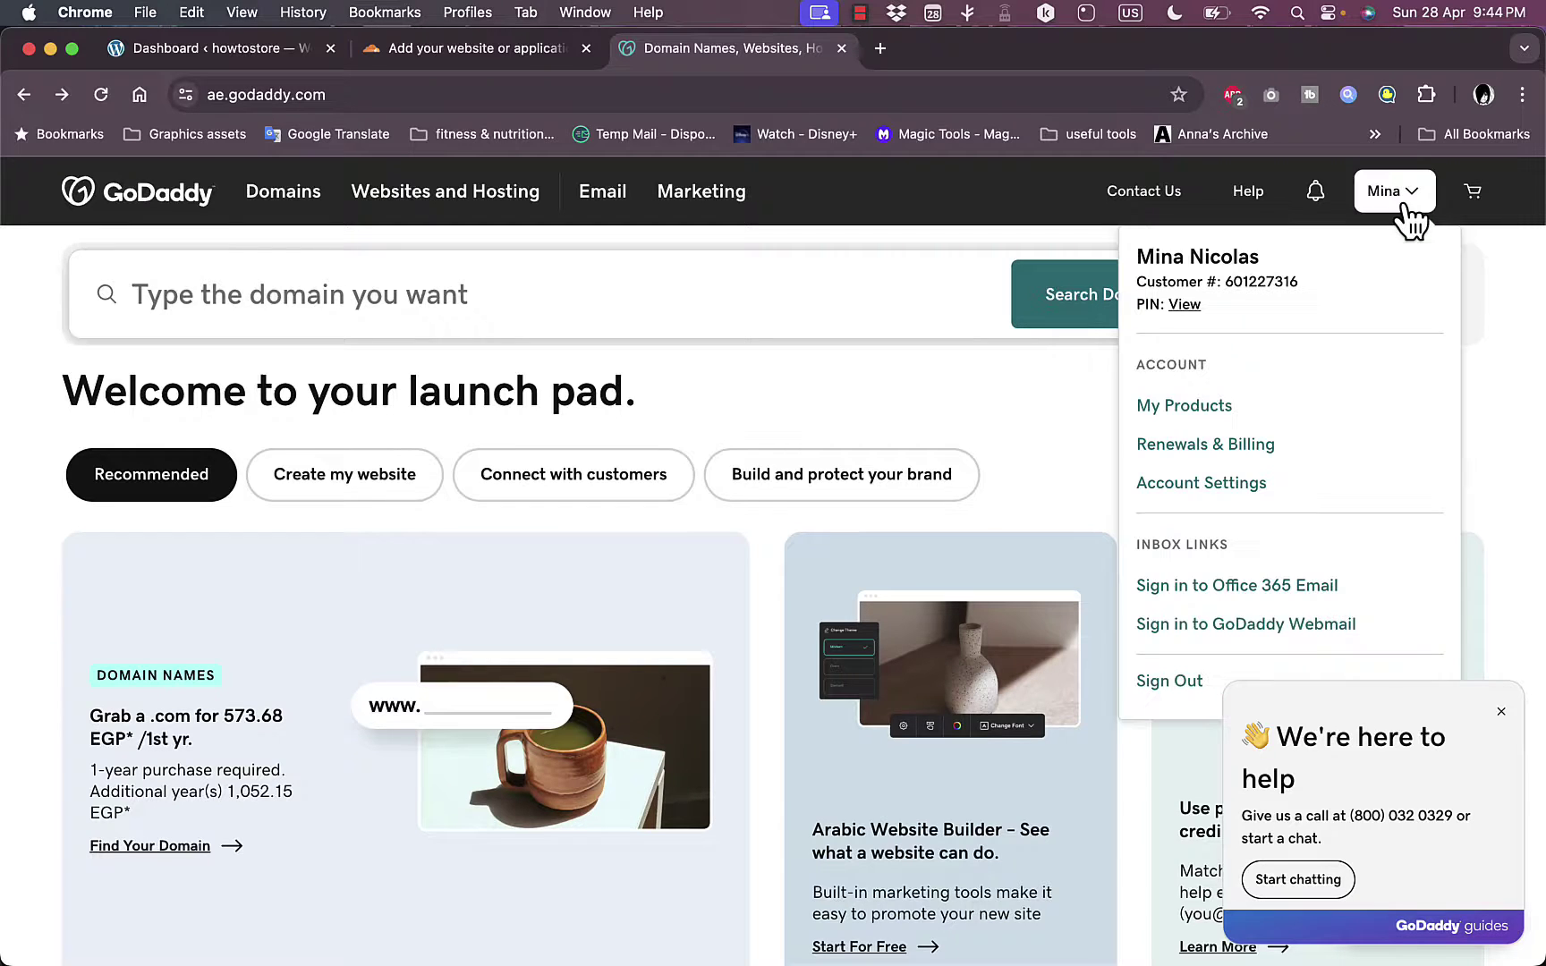
{"action": "left_click", "coordinate": [1181, 407]}
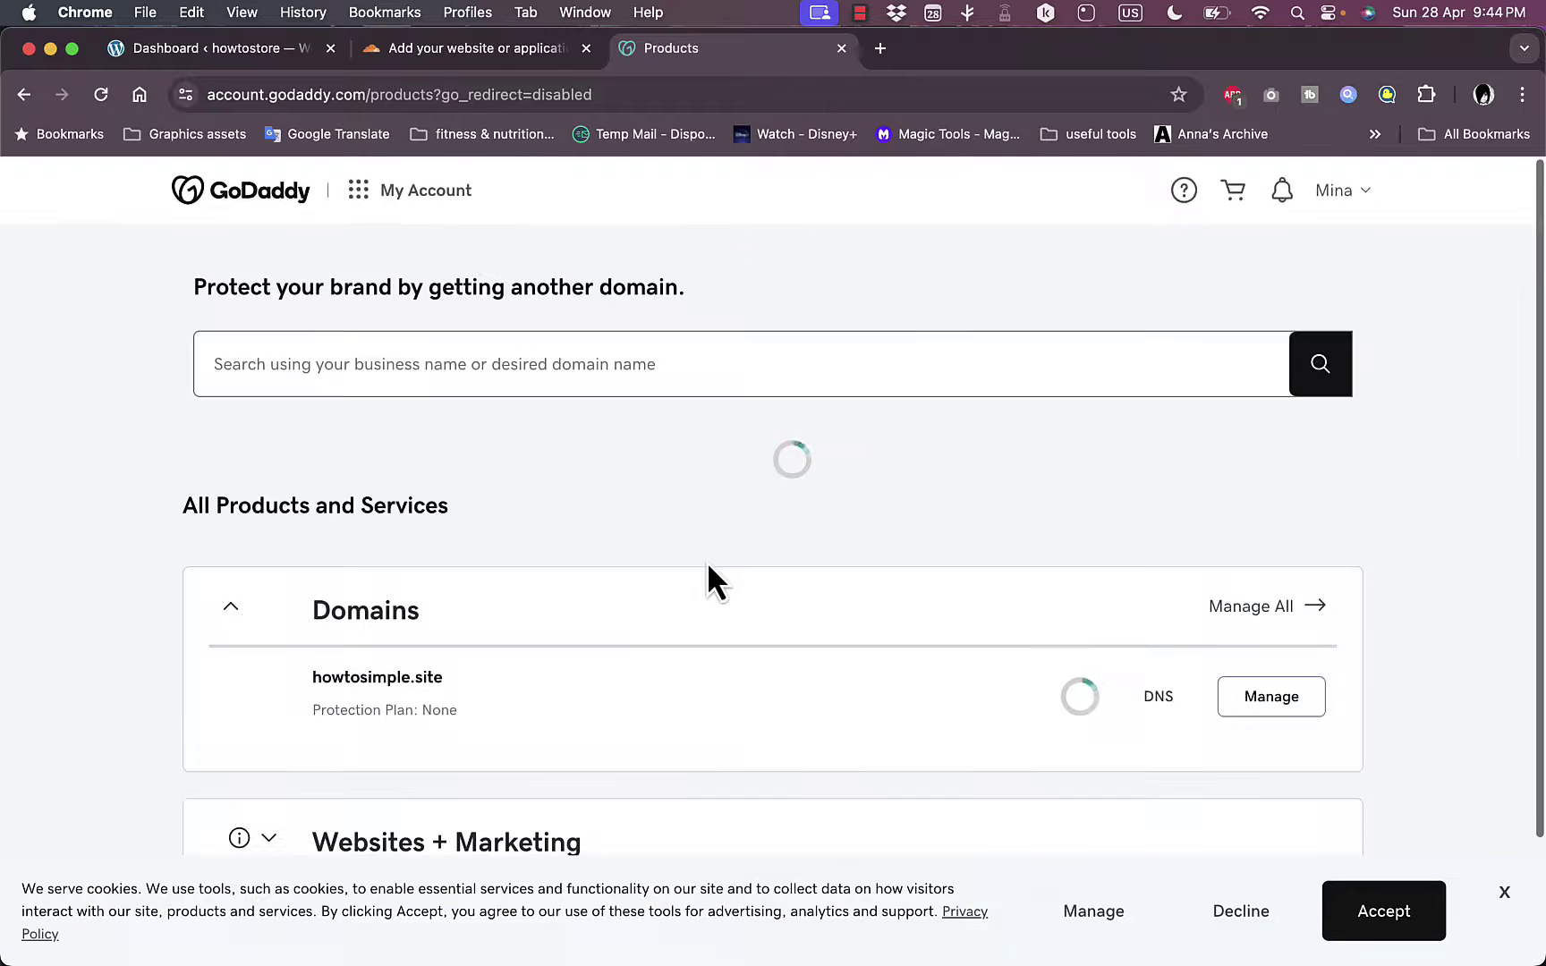
{"action": "scroll", "coordinate": [708, 566], "scroll_direction": "down", "scroll_amount": 4}
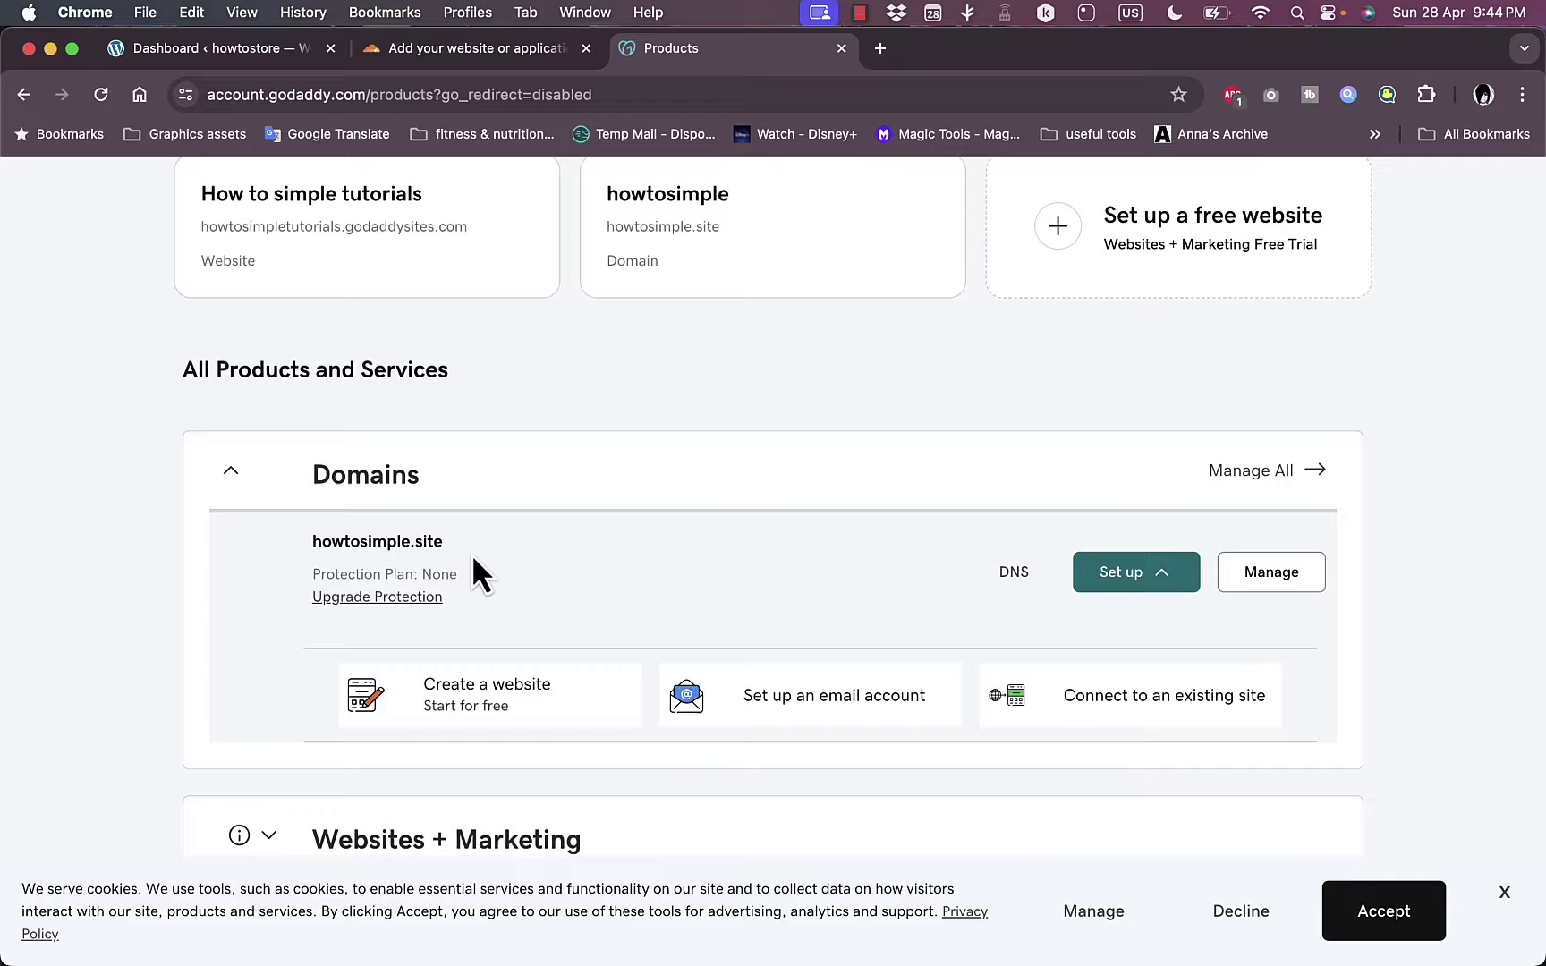
{"action": "left_click_drag", "start_coordinate": [442, 551], "coordinate": [311, 541]}
{"action": "key", "text": "super+c"}
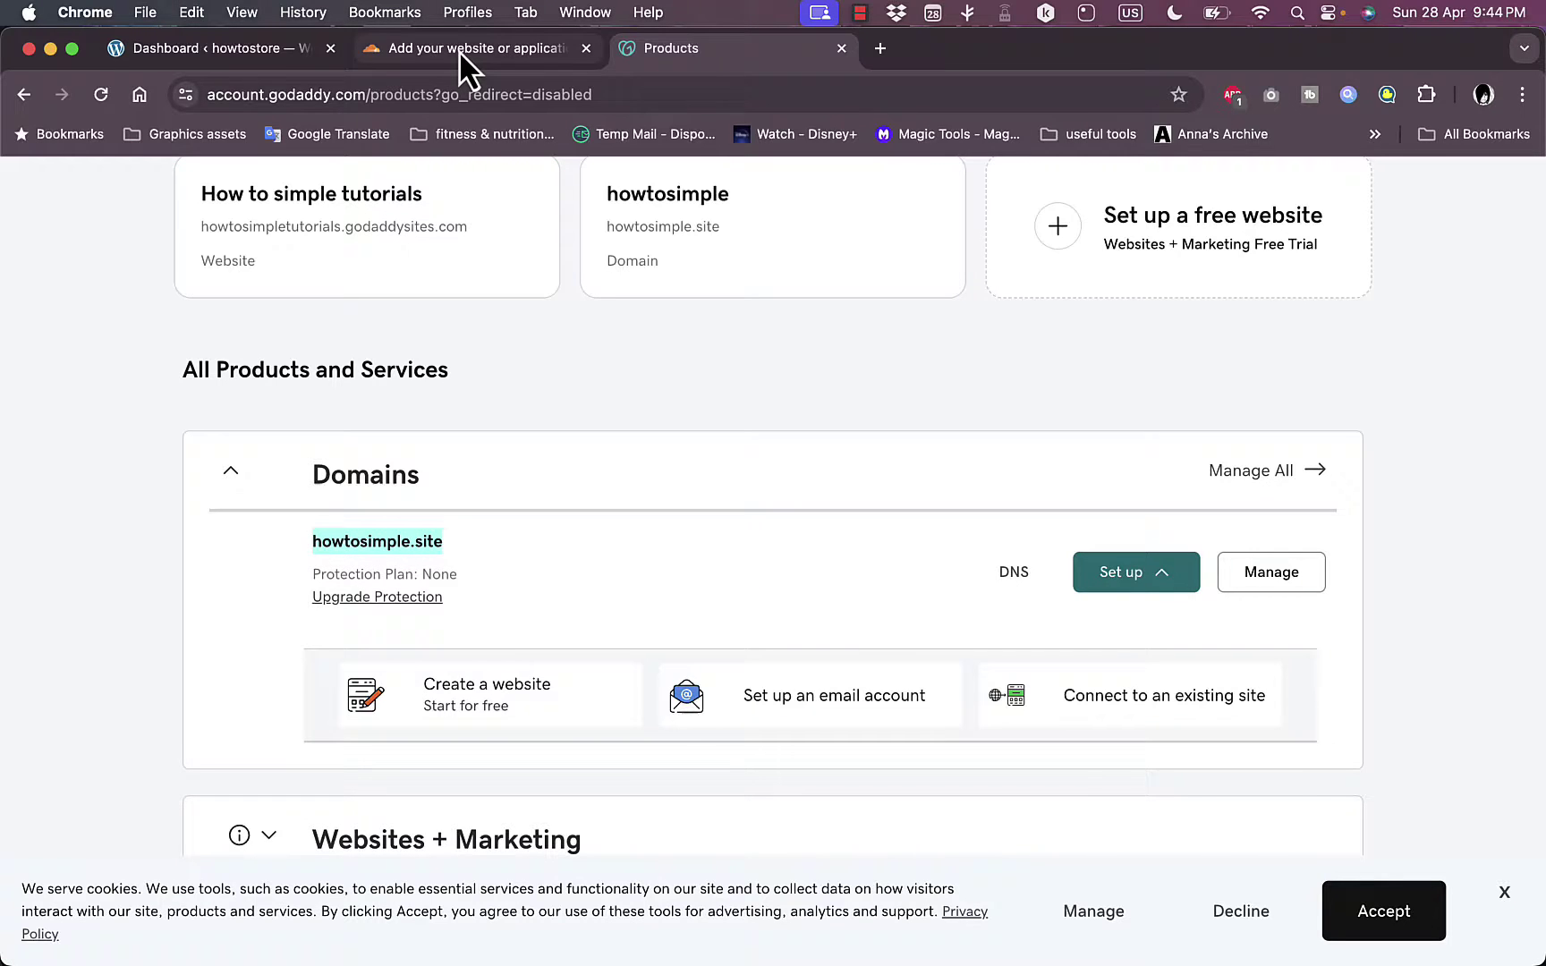
Paste howtosimple.site into Cloudflare's add-site field and submit it
{"action": "left_click", "coordinate": [501, 58]}
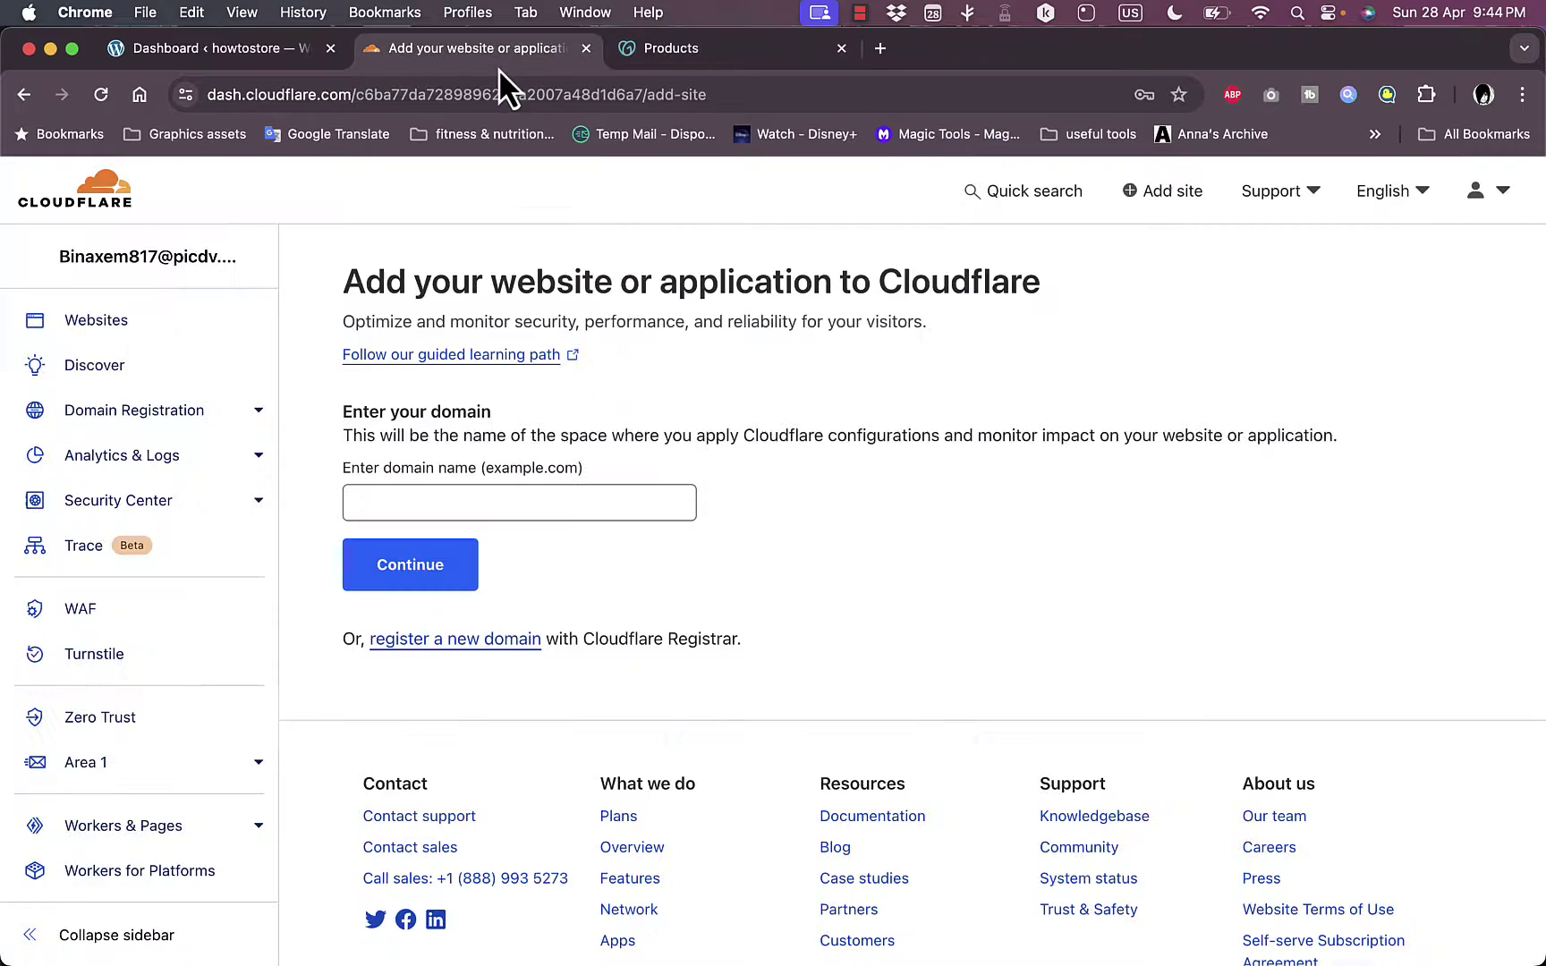
{"action": "left_click", "coordinate": [543, 508]}
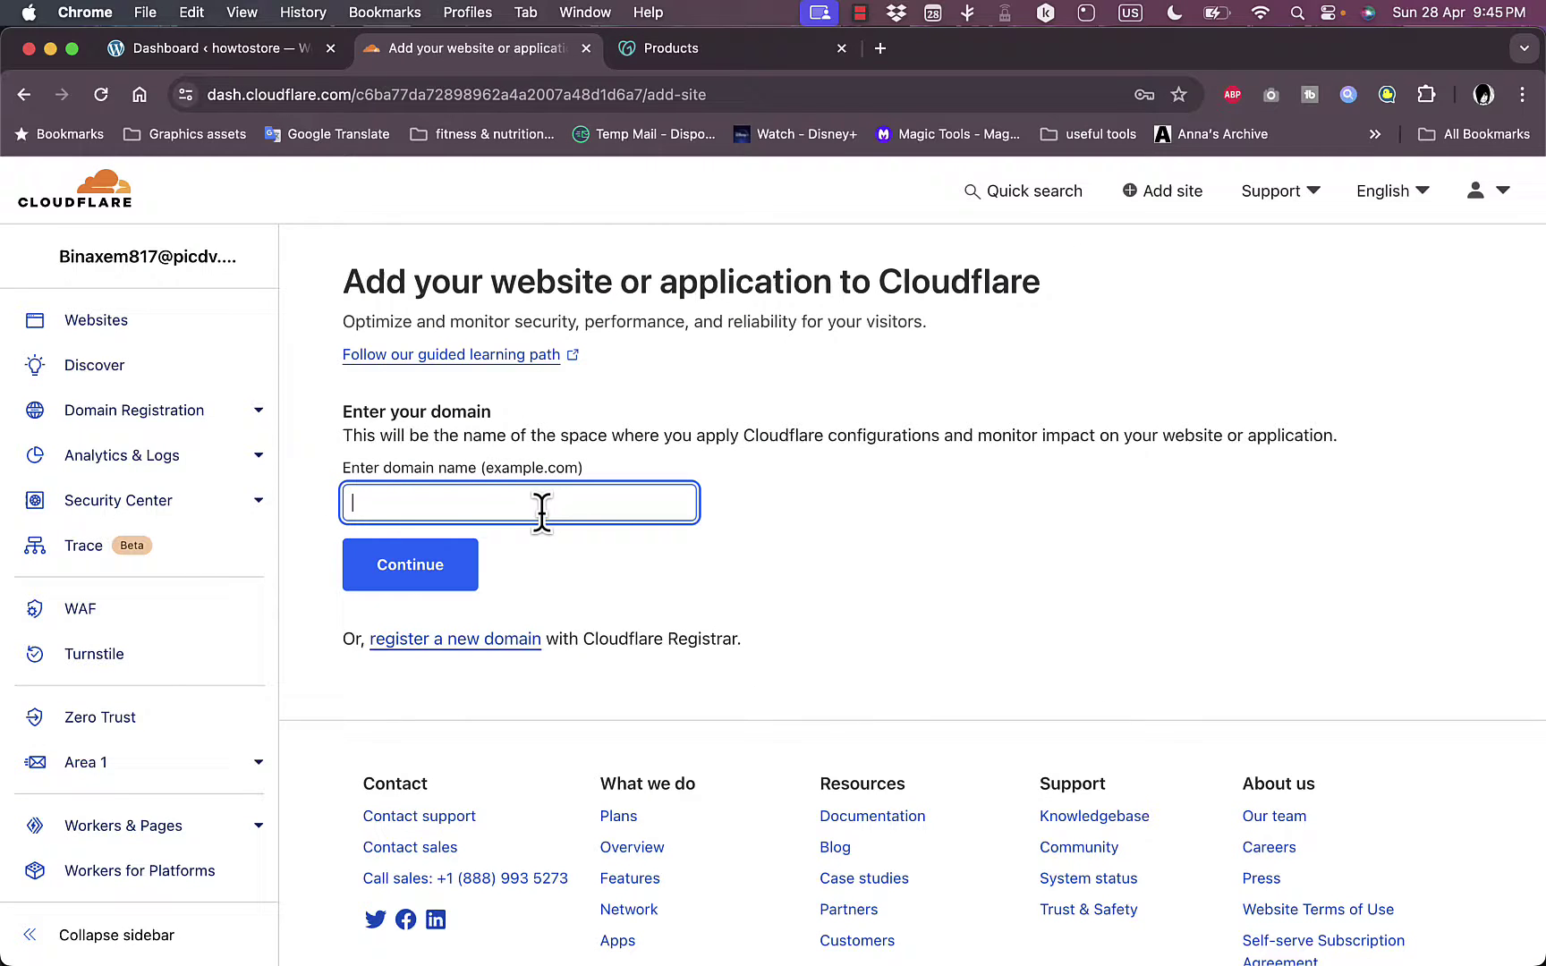
{"action": "key", "text": "super+v"}
{"action": "left_click", "coordinate": [422, 571]}
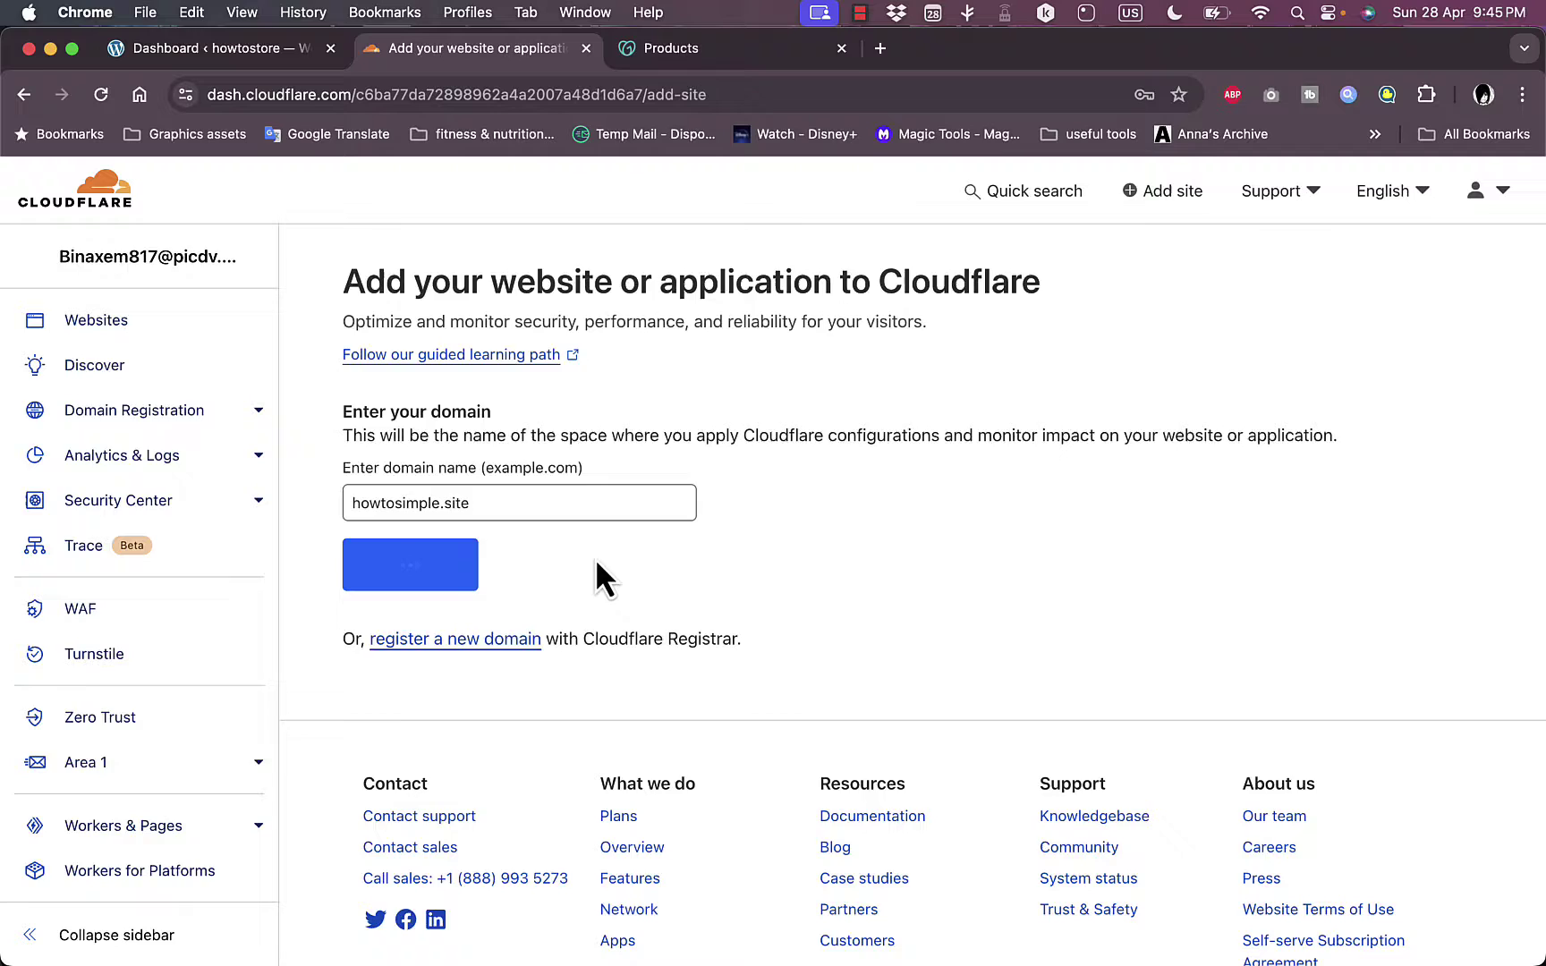
Compare the plan cards and select the Free $0 plan for howtosimple.site
{"action": "scroll", "coordinate": [580, 421], "scroll_direction": "down", "scroll_amount": 5}
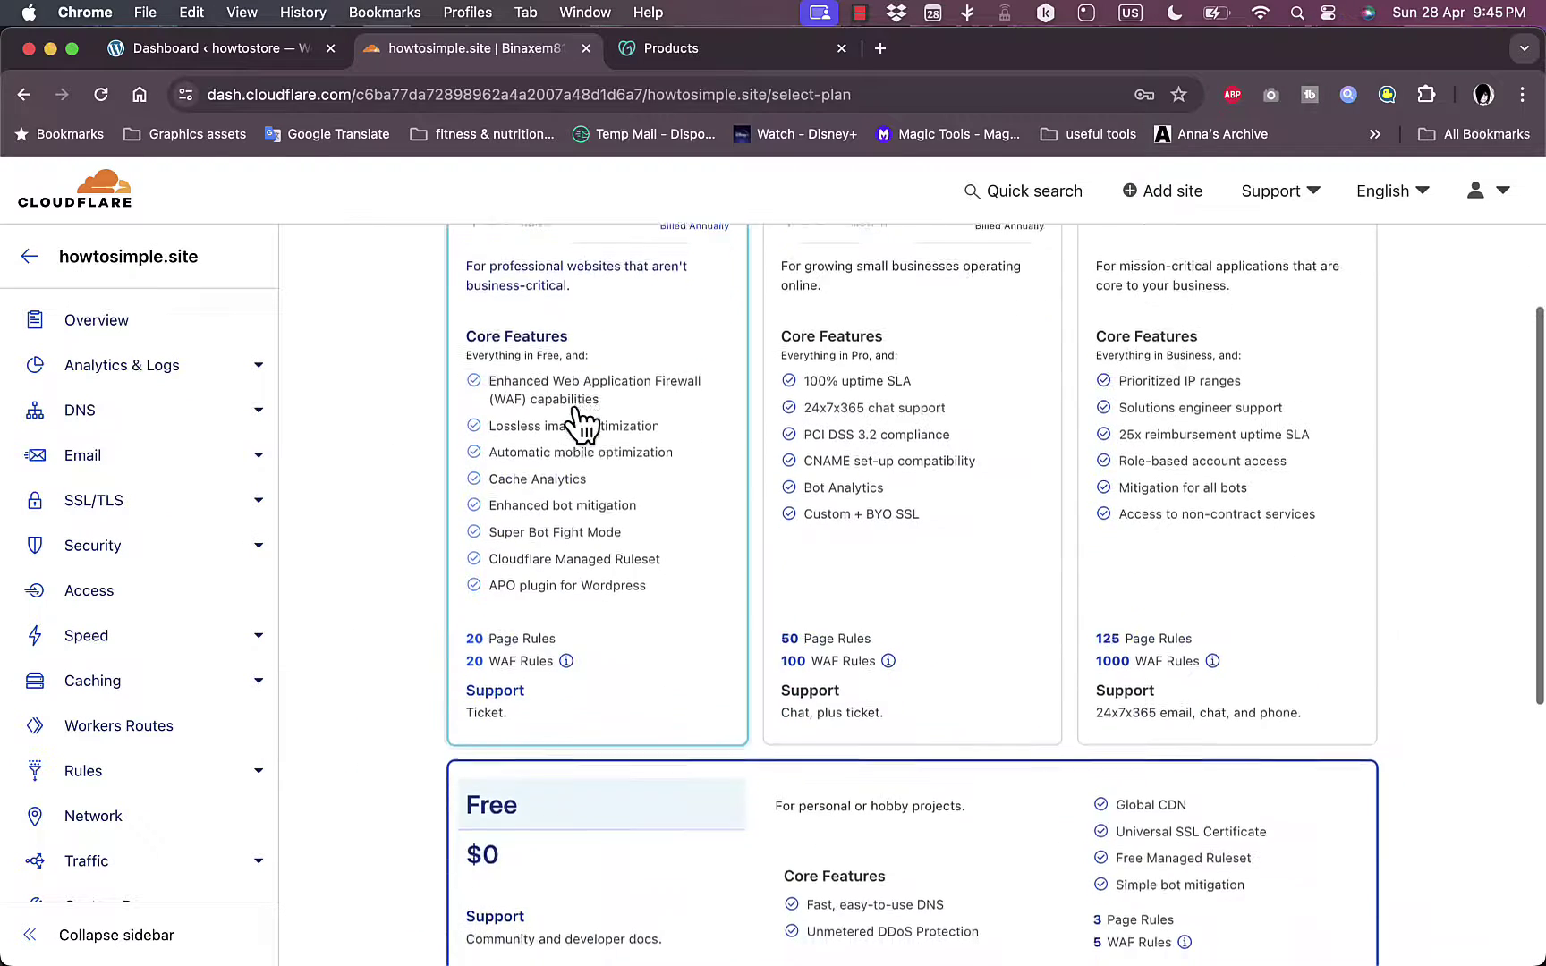
{"action": "scroll", "coordinate": [582, 422], "scroll_direction": "up", "scroll_amount": 7}
{"action": "scroll", "coordinate": [590, 414], "scroll_direction": "down", "scroll_amount": 1}
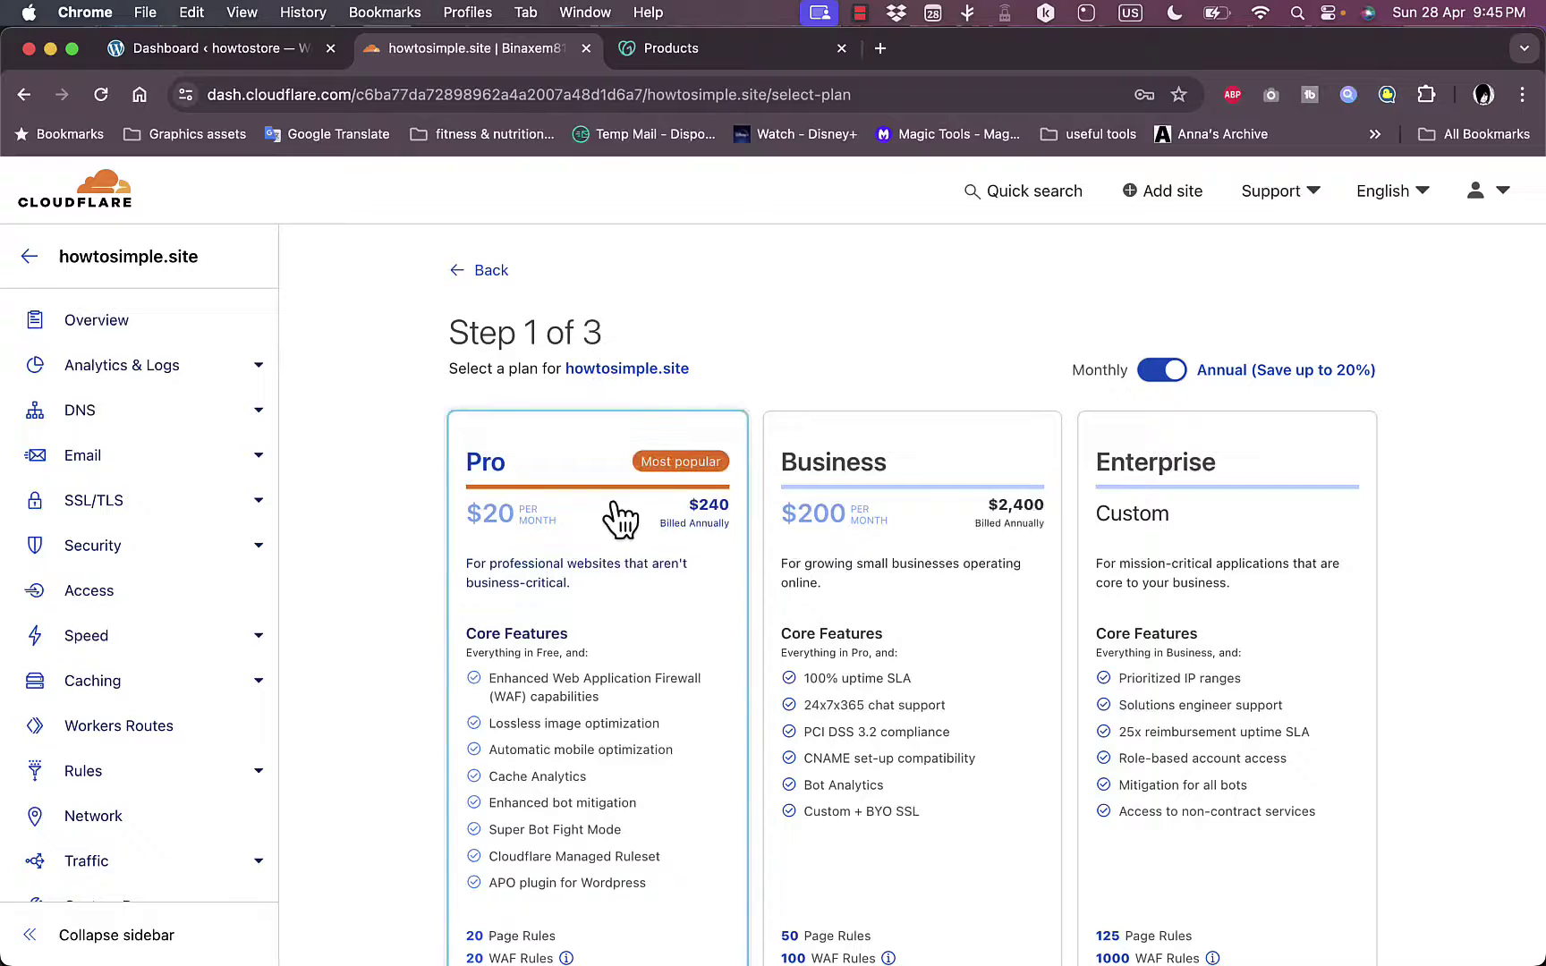
{"action": "scroll", "coordinate": [627, 516], "scroll_direction": "down", "scroll_amount": 2}
{"action": "scroll", "coordinate": [850, 510], "scroll_direction": "down", "scroll_amount": 1}
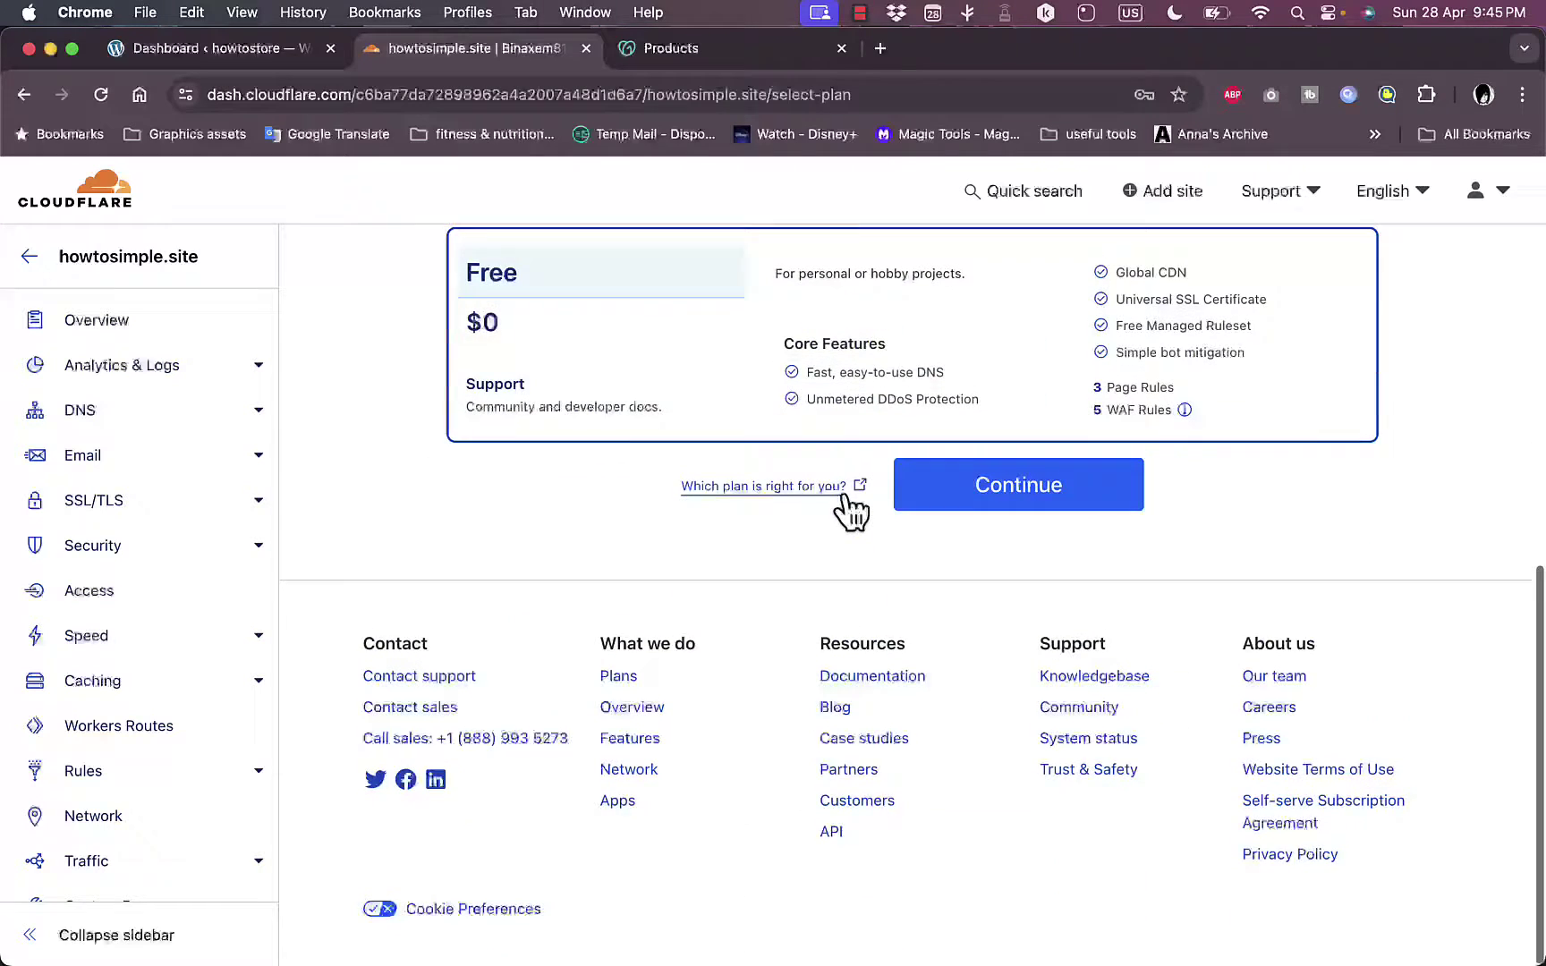
{"action": "scroll", "coordinate": [855, 429], "scroll_direction": "up", "scroll_amount": 1}
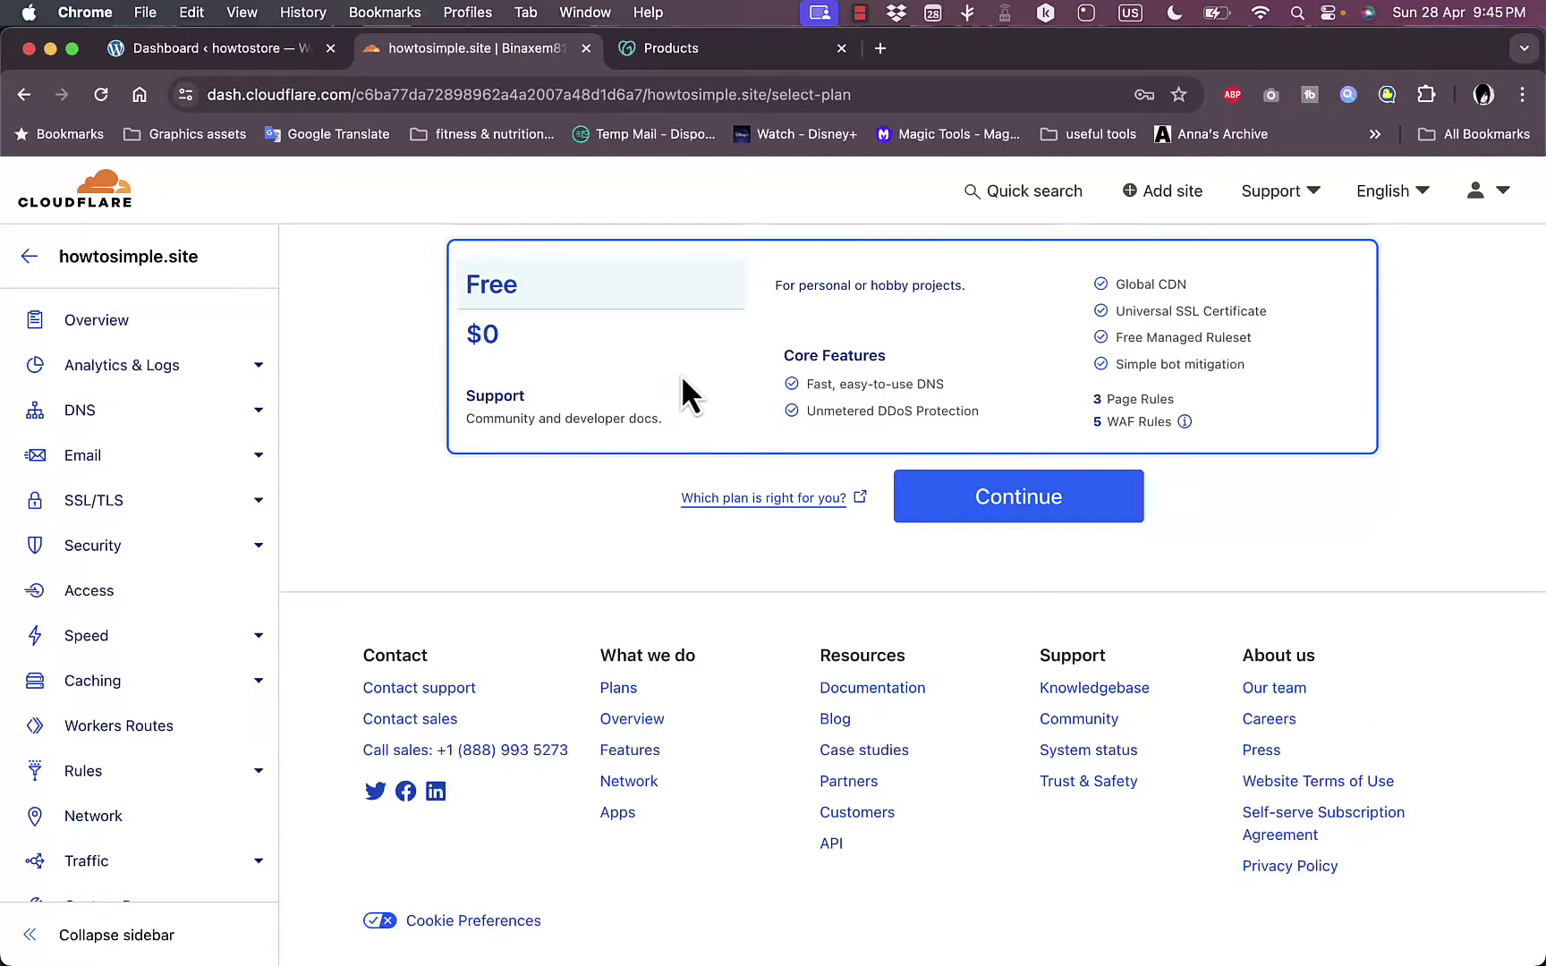
{"action": "scroll", "coordinate": [895, 346], "scroll_direction": "up", "scroll_amount": 3}
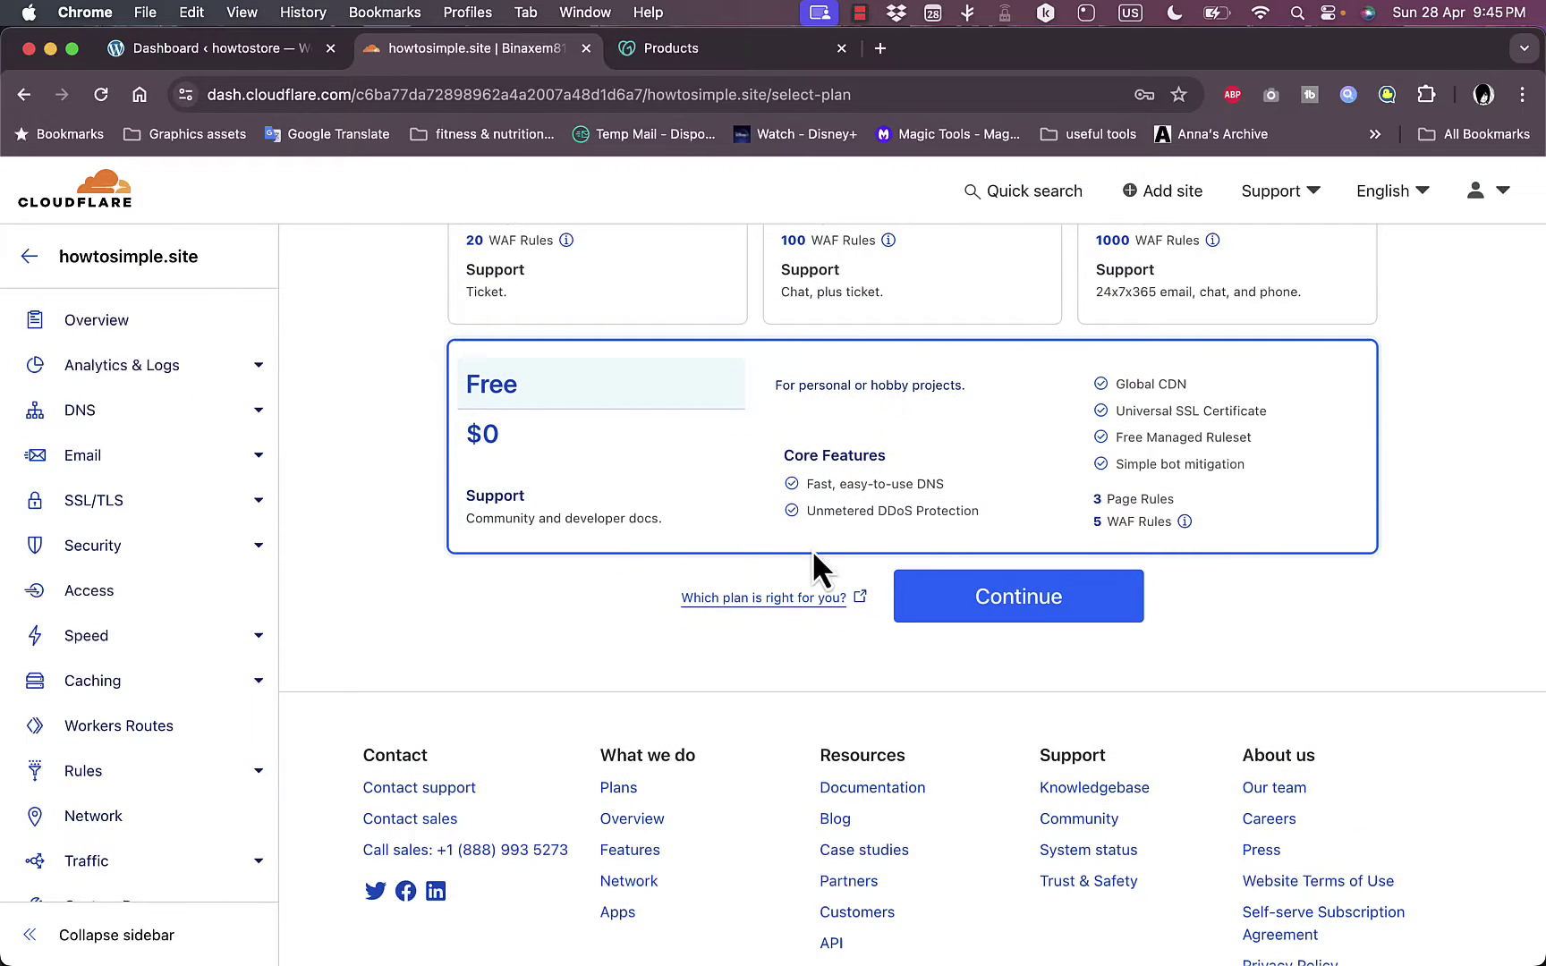
{"action": "scroll", "coordinate": [850, 490], "scroll_direction": "up", "scroll_amount": 8}
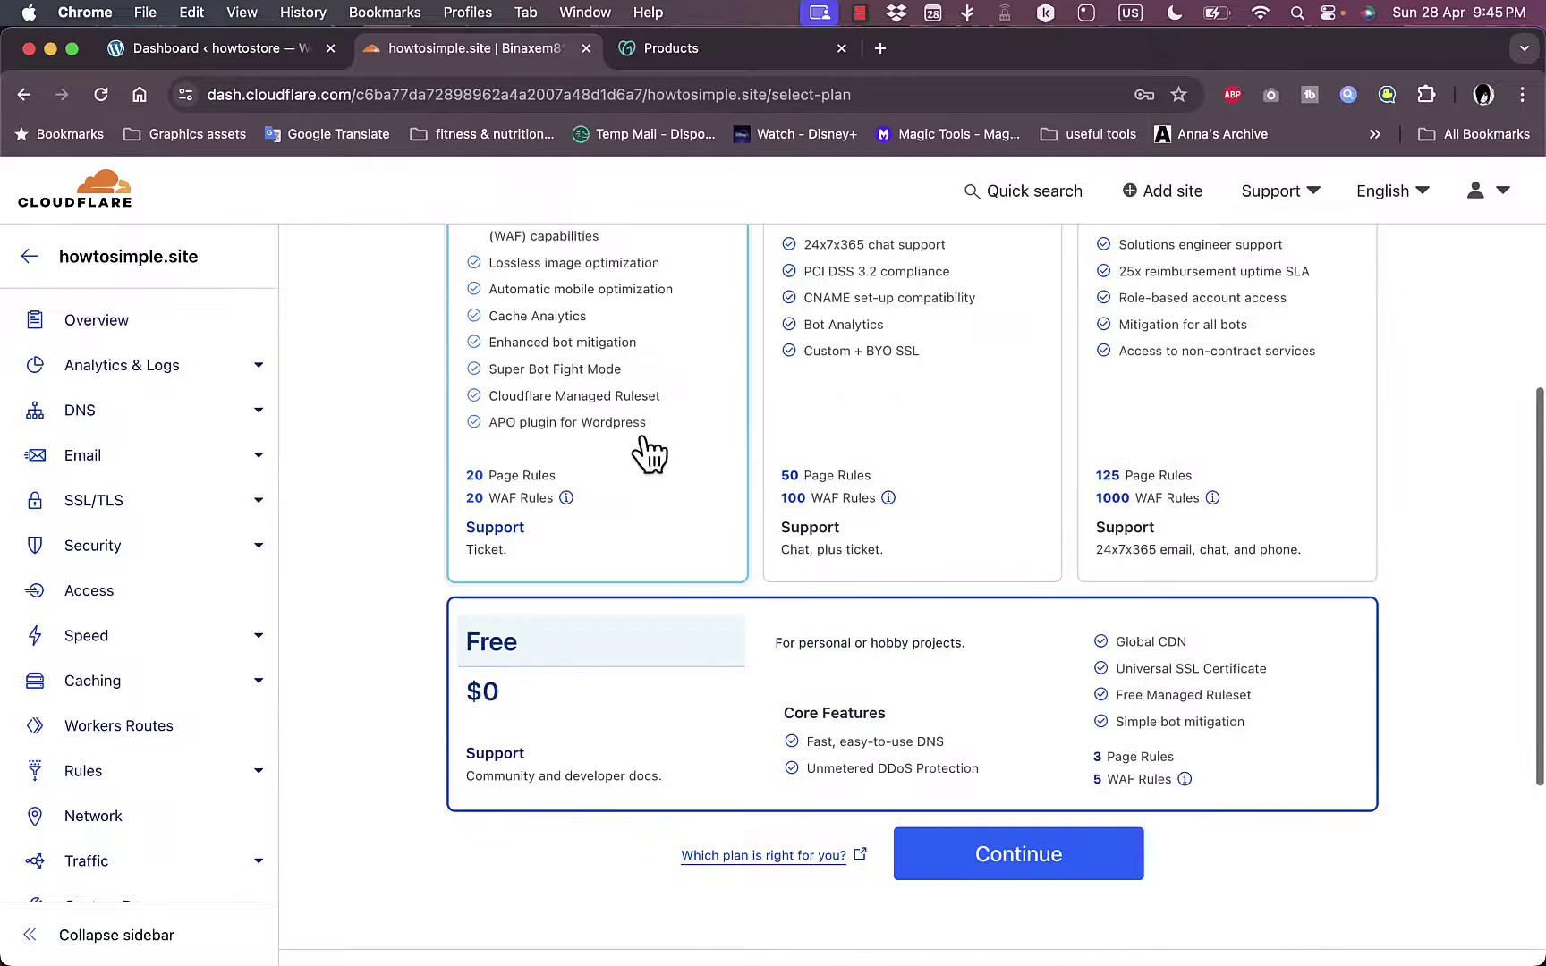
{"action": "left_click", "coordinate": [1119, 421]}
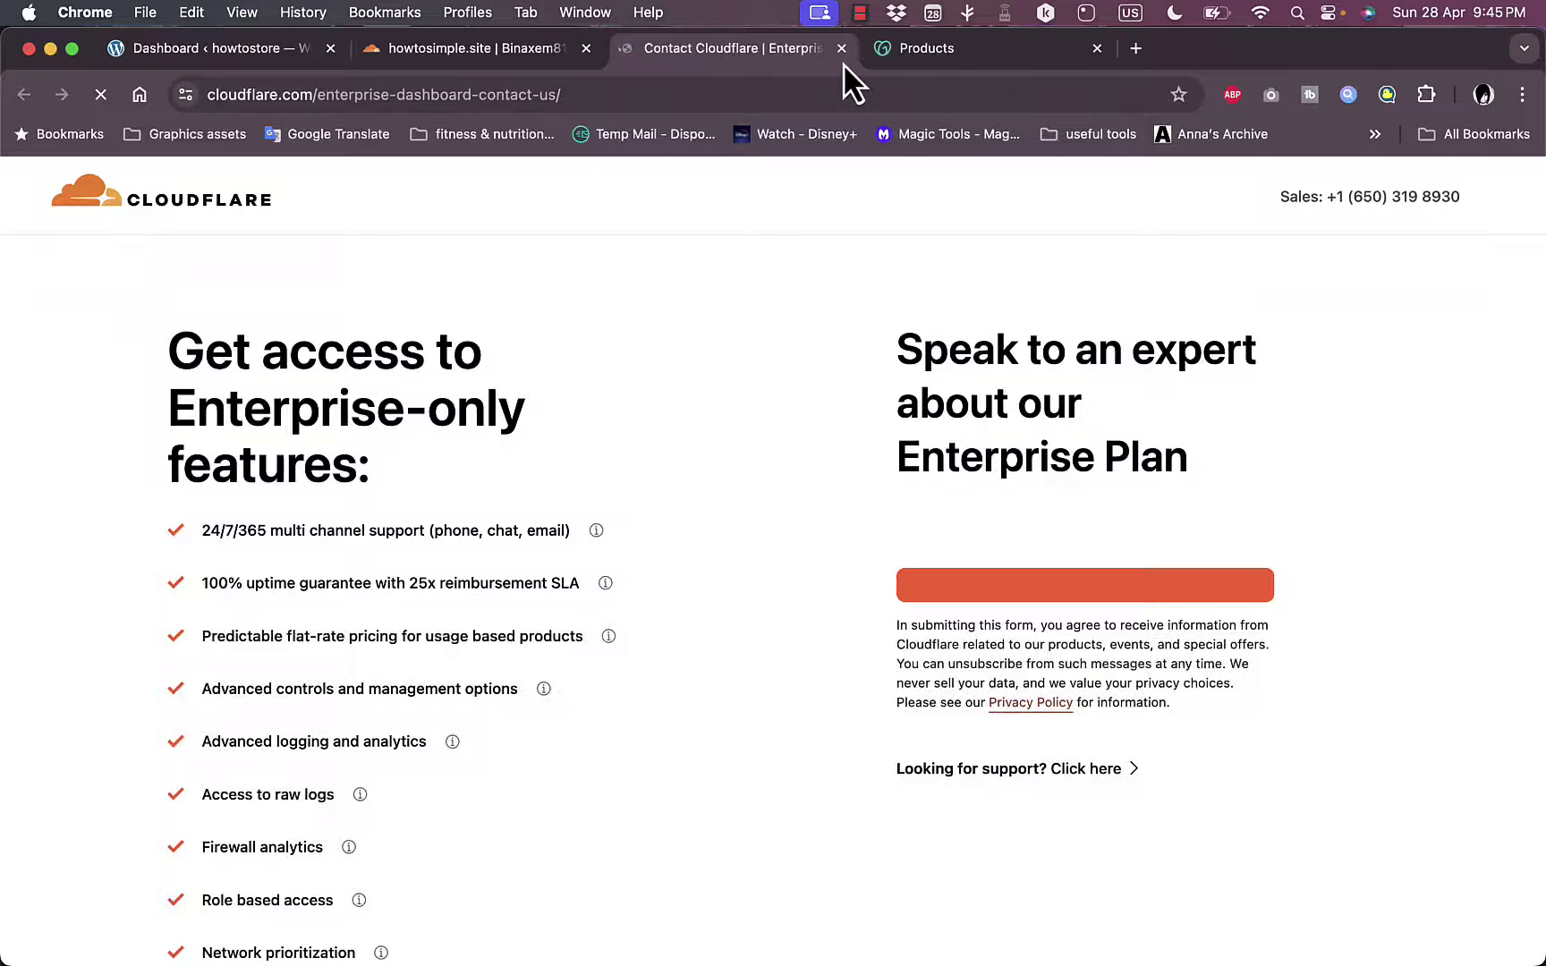
{"action": "left_click", "coordinate": [841, 48]}
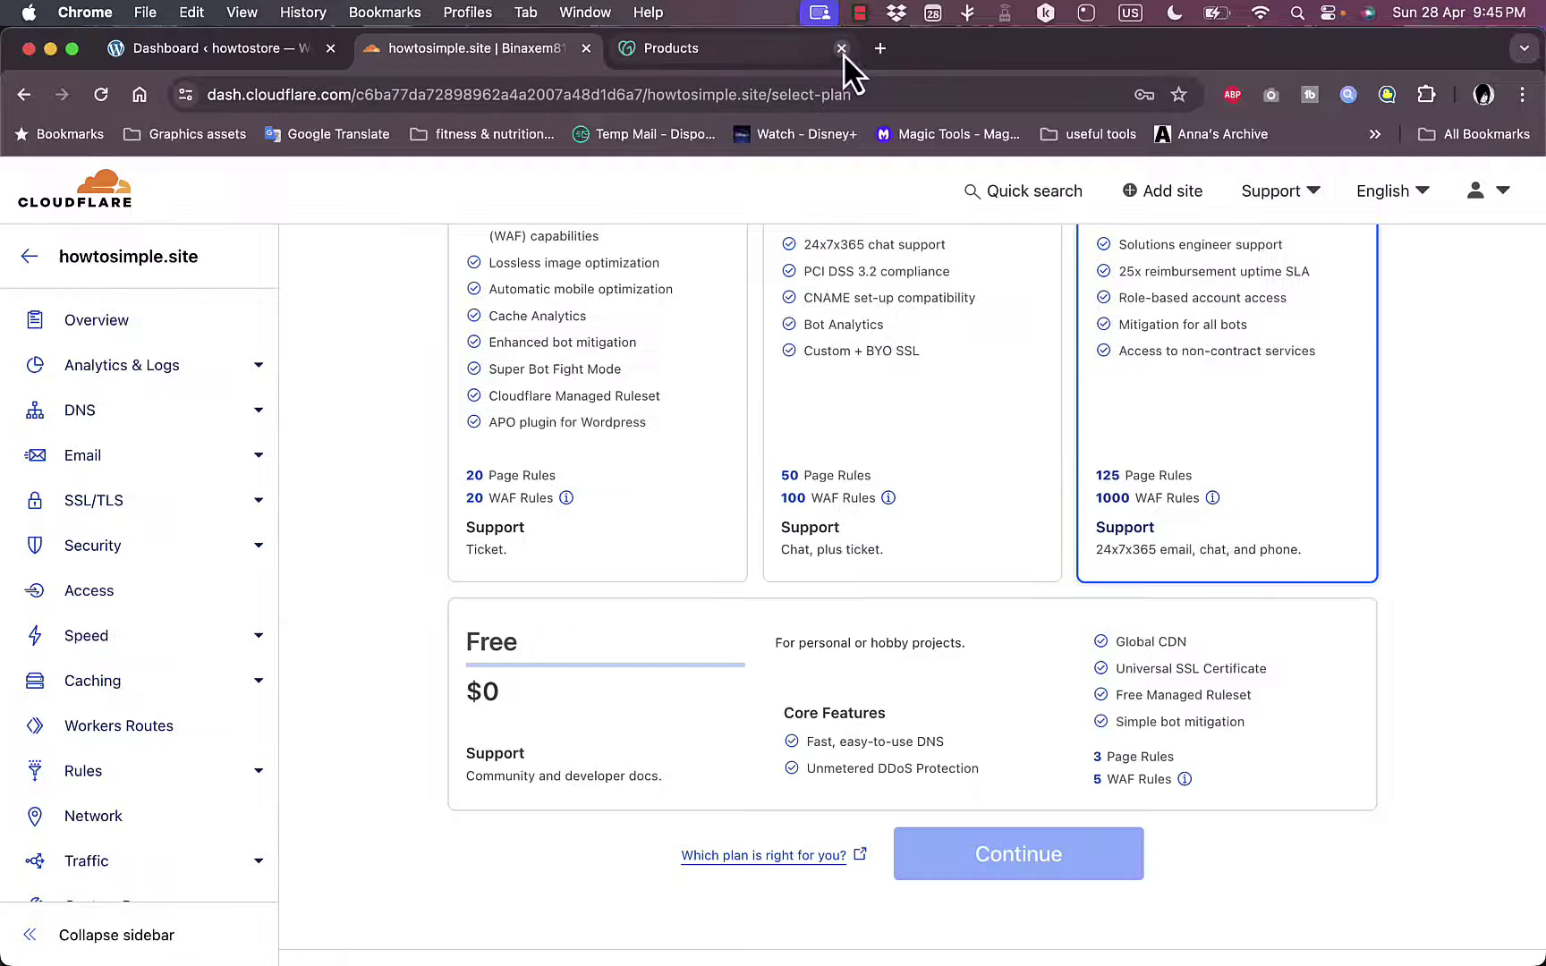
{"action": "left_click", "coordinate": [866, 657]}
{"action": "left_click", "coordinate": [1015, 853]}
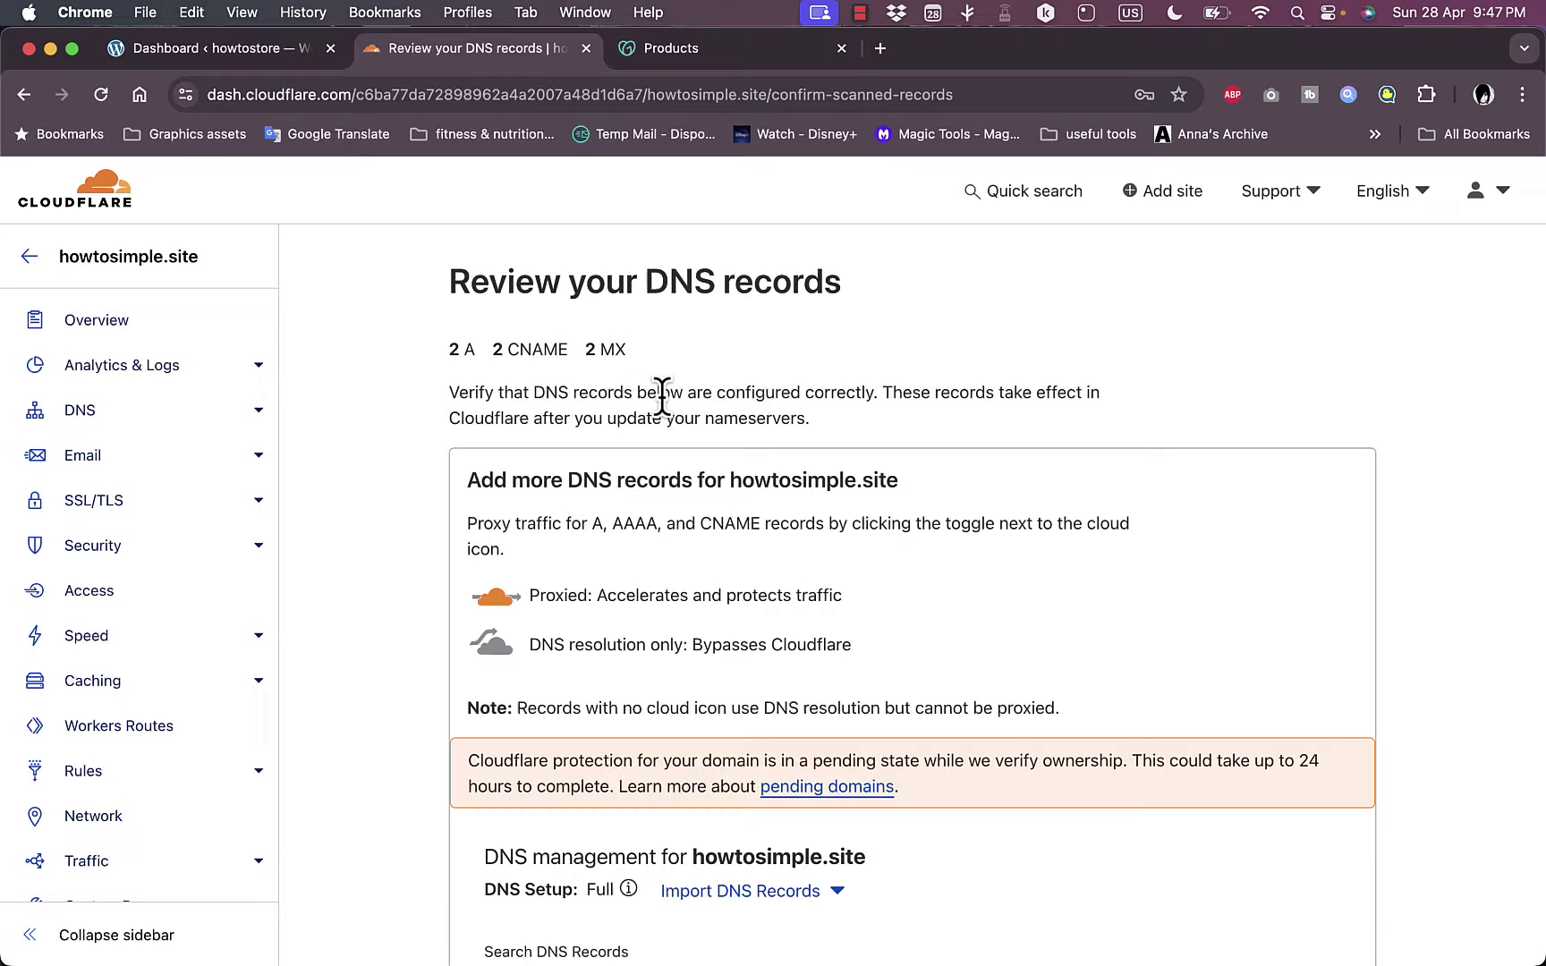
Scroll through the scanned A, CNAME and MX records for howtosimple.site
{"action": "scroll", "coordinate": [753, 490], "scroll_direction": "down", "scroll_amount": 10}
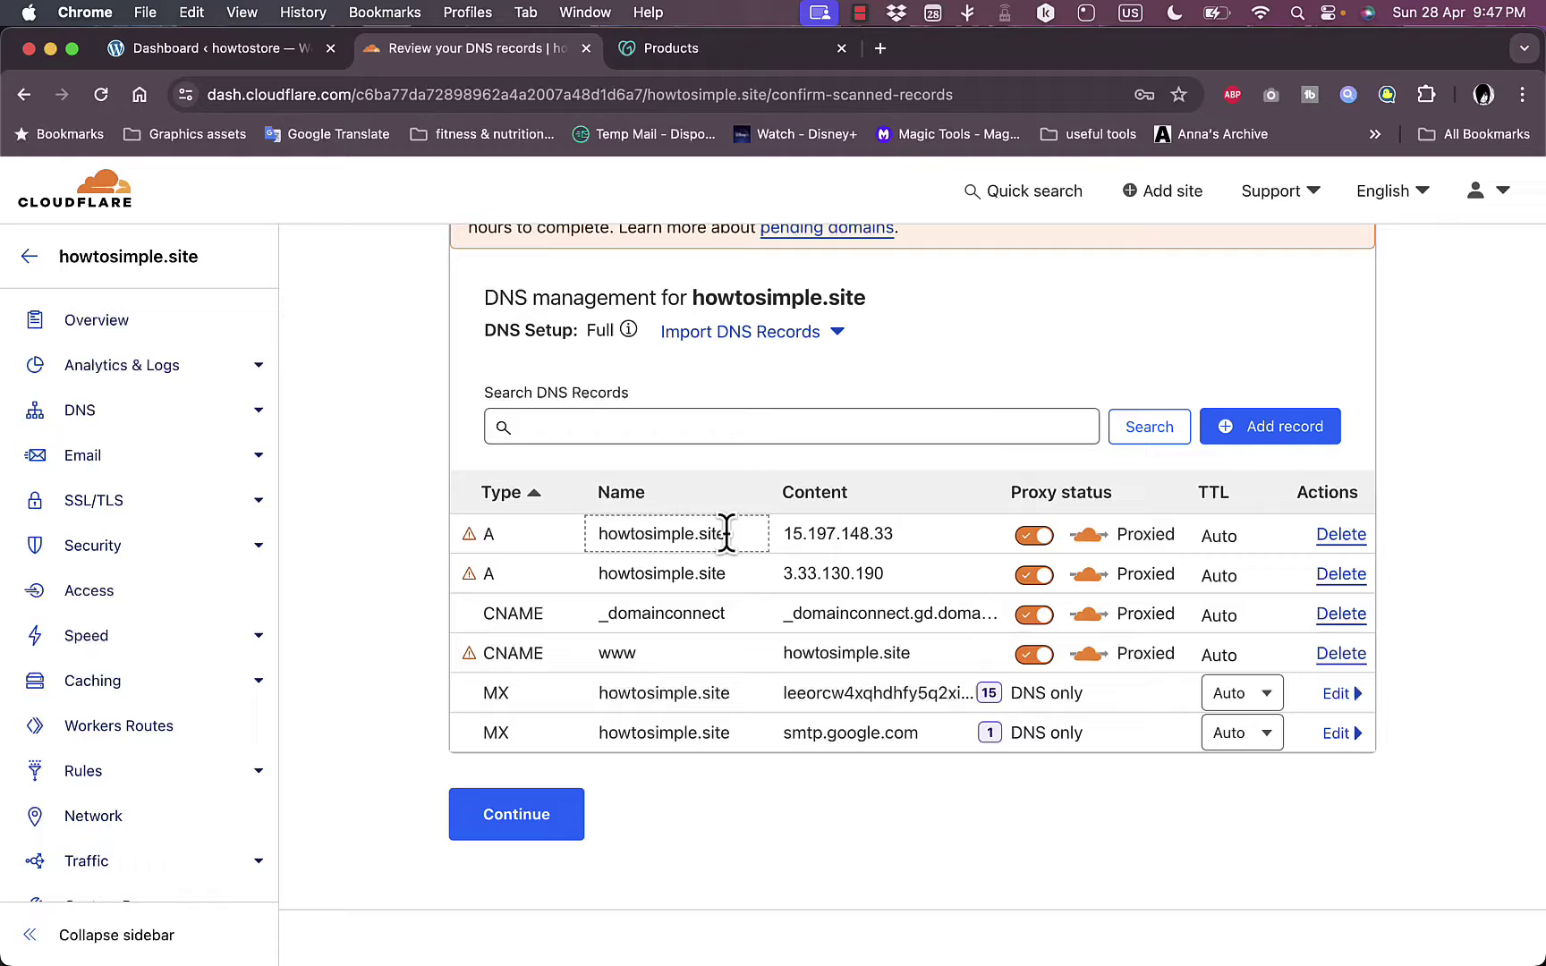
{"action": "left_click", "coordinate": [748, 51]}
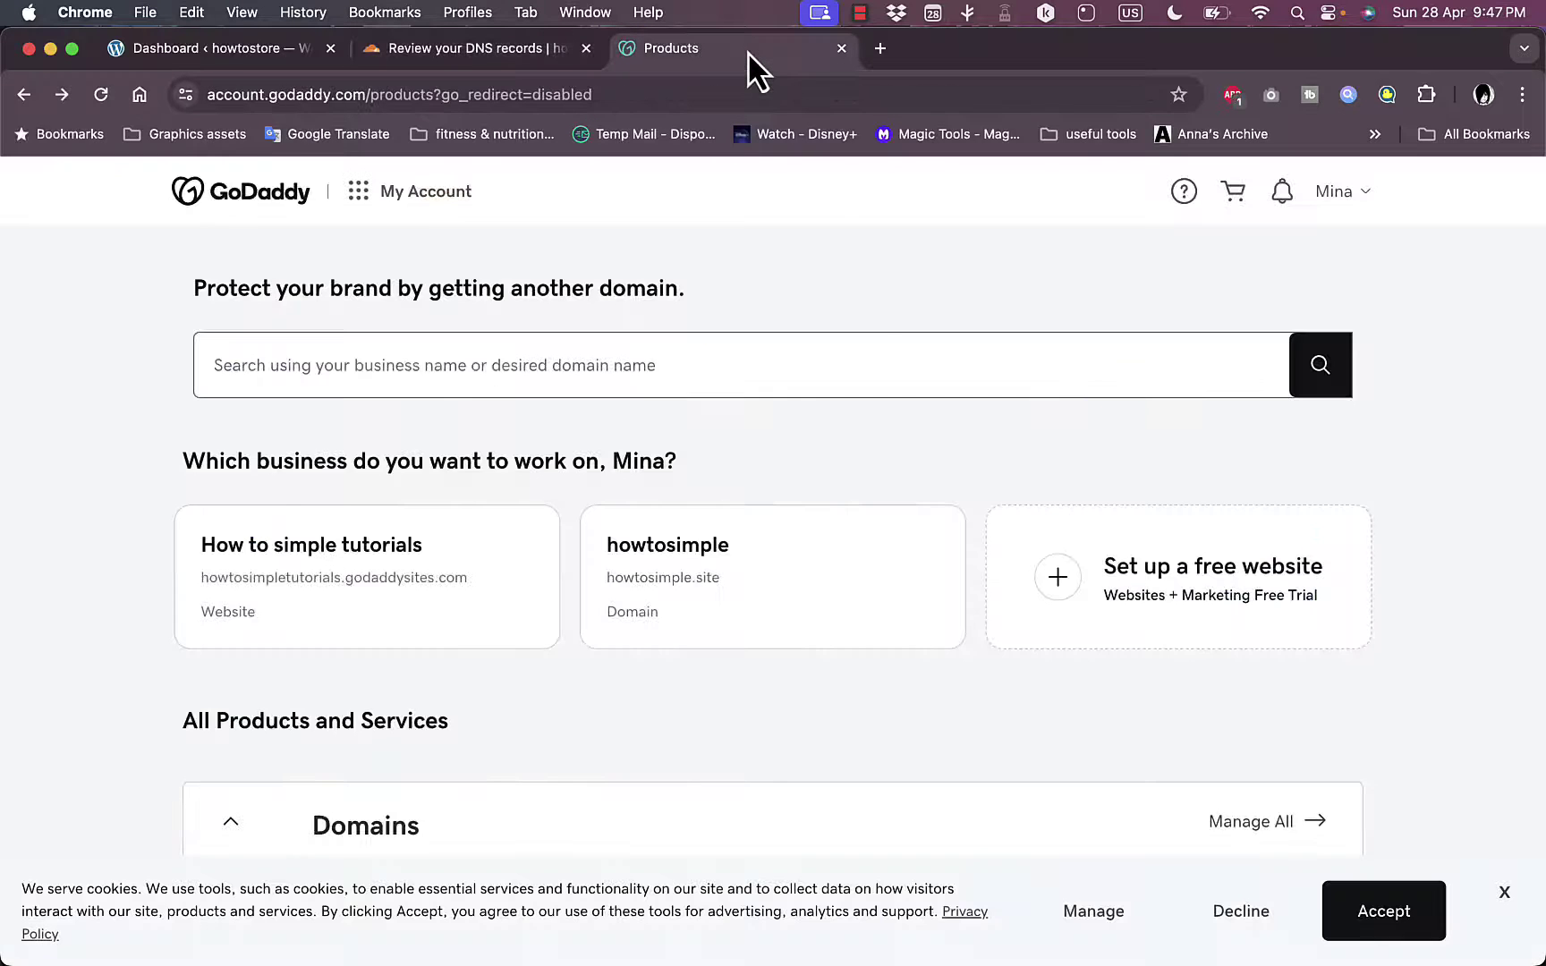
{"action": "scroll", "coordinate": [632, 580], "scroll_direction": "down", "scroll_amount": 5}
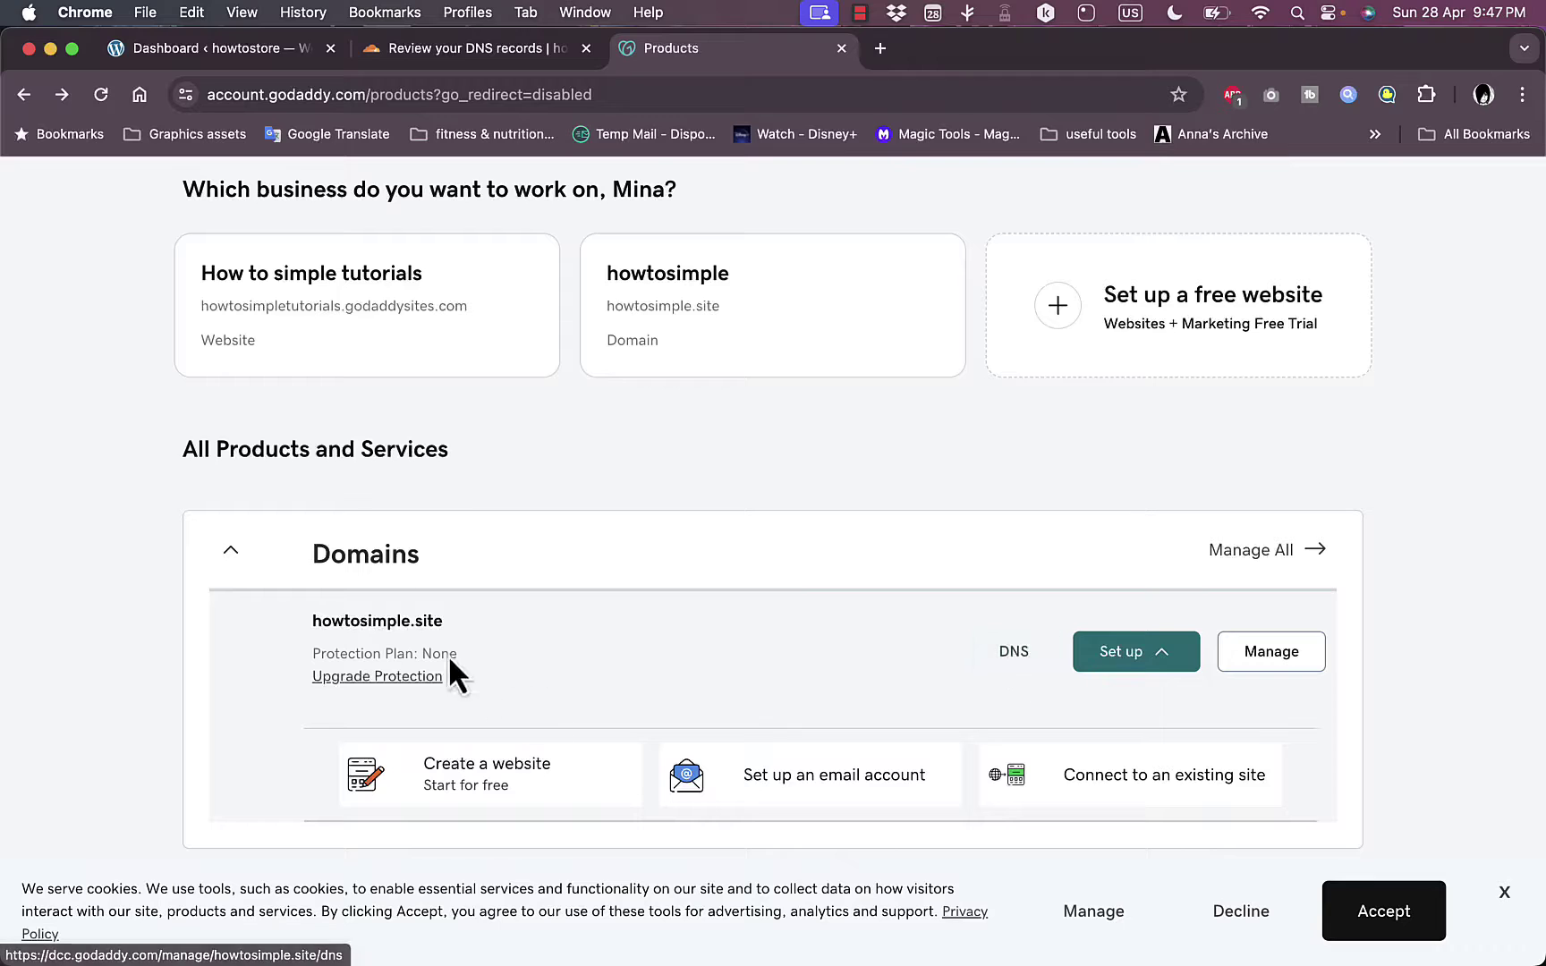
{"action": "left_click", "coordinate": [1015, 661]}
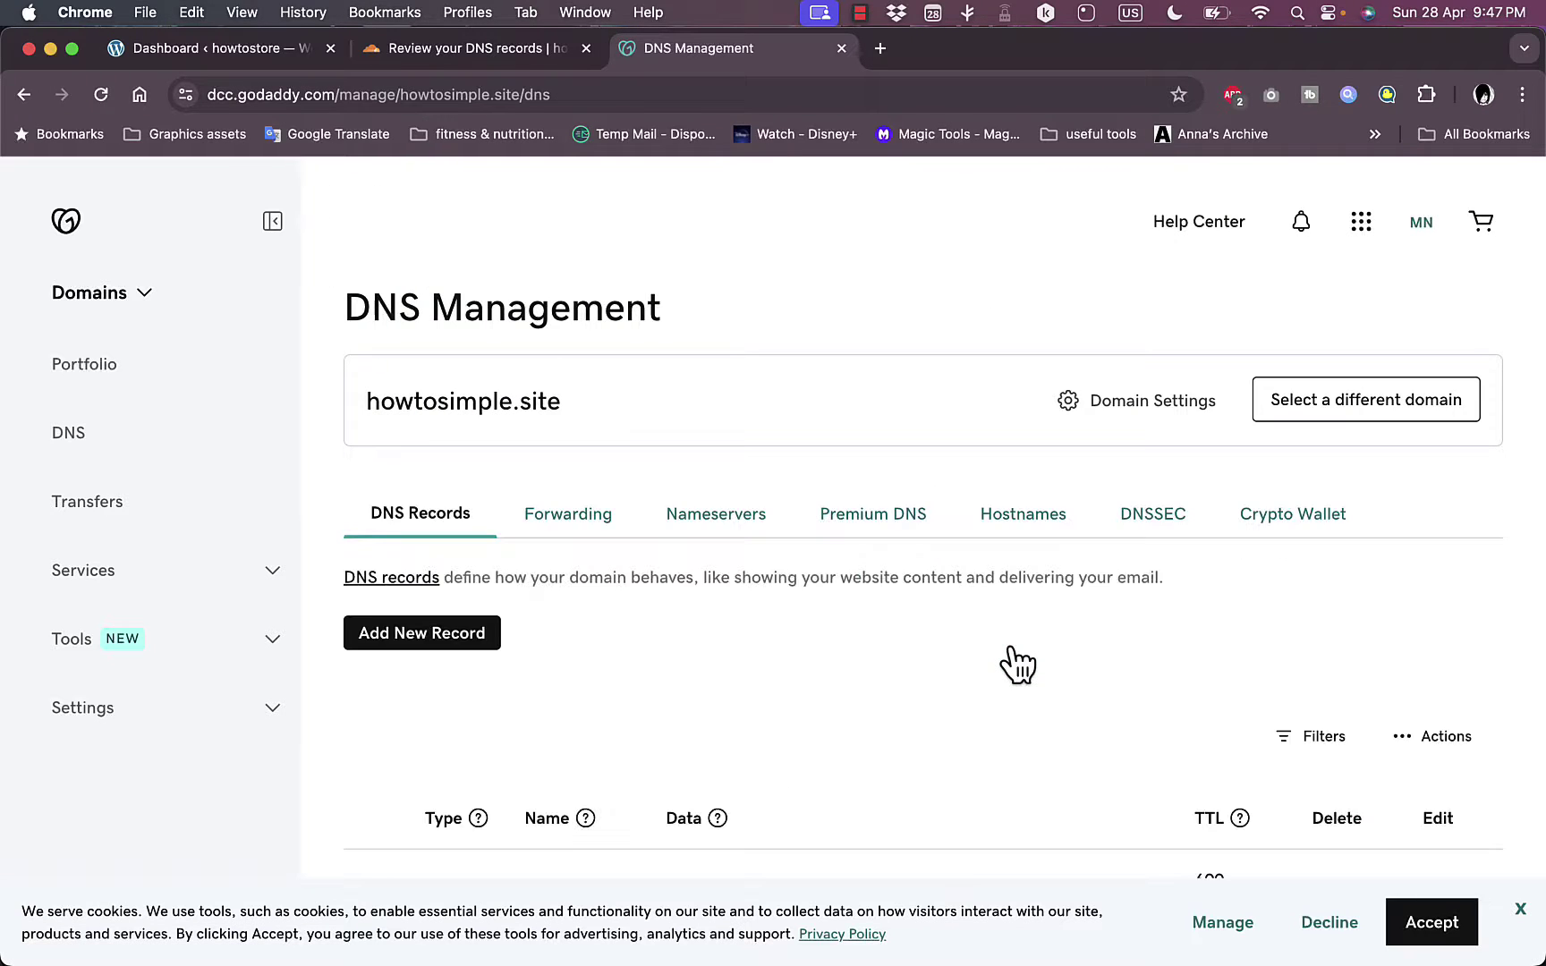
{"action": "scroll", "coordinate": [1017, 664], "scroll_direction": "down", "scroll_amount": 8}
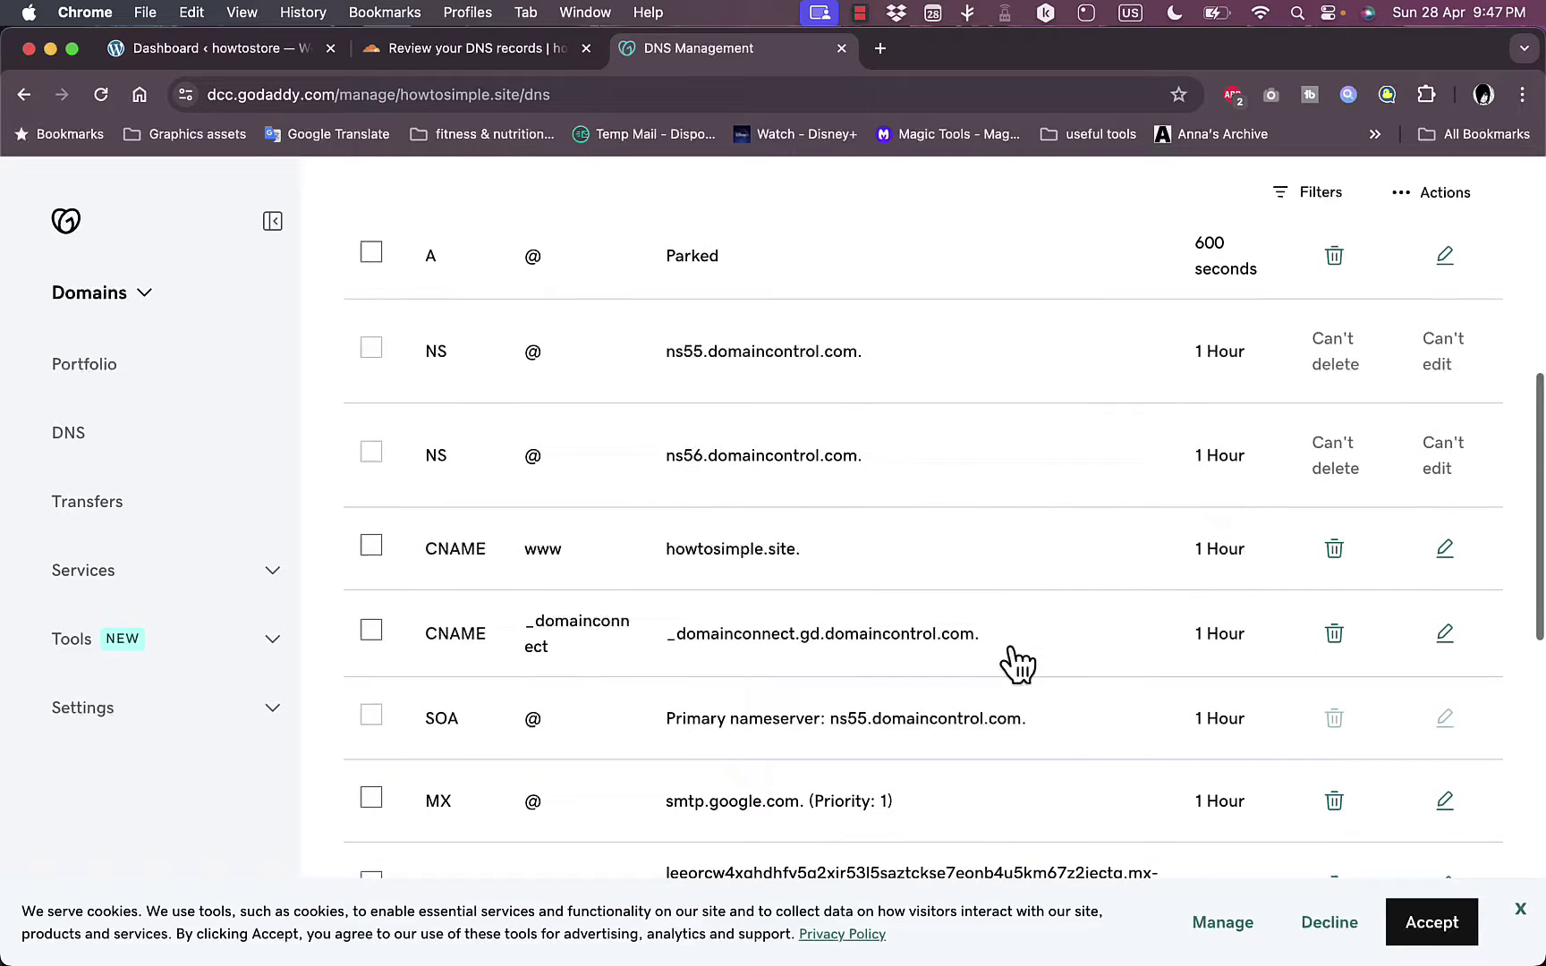
{"action": "scroll", "coordinate": [692, 483], "scroll_direction": "down", "scroll_amount": 1}
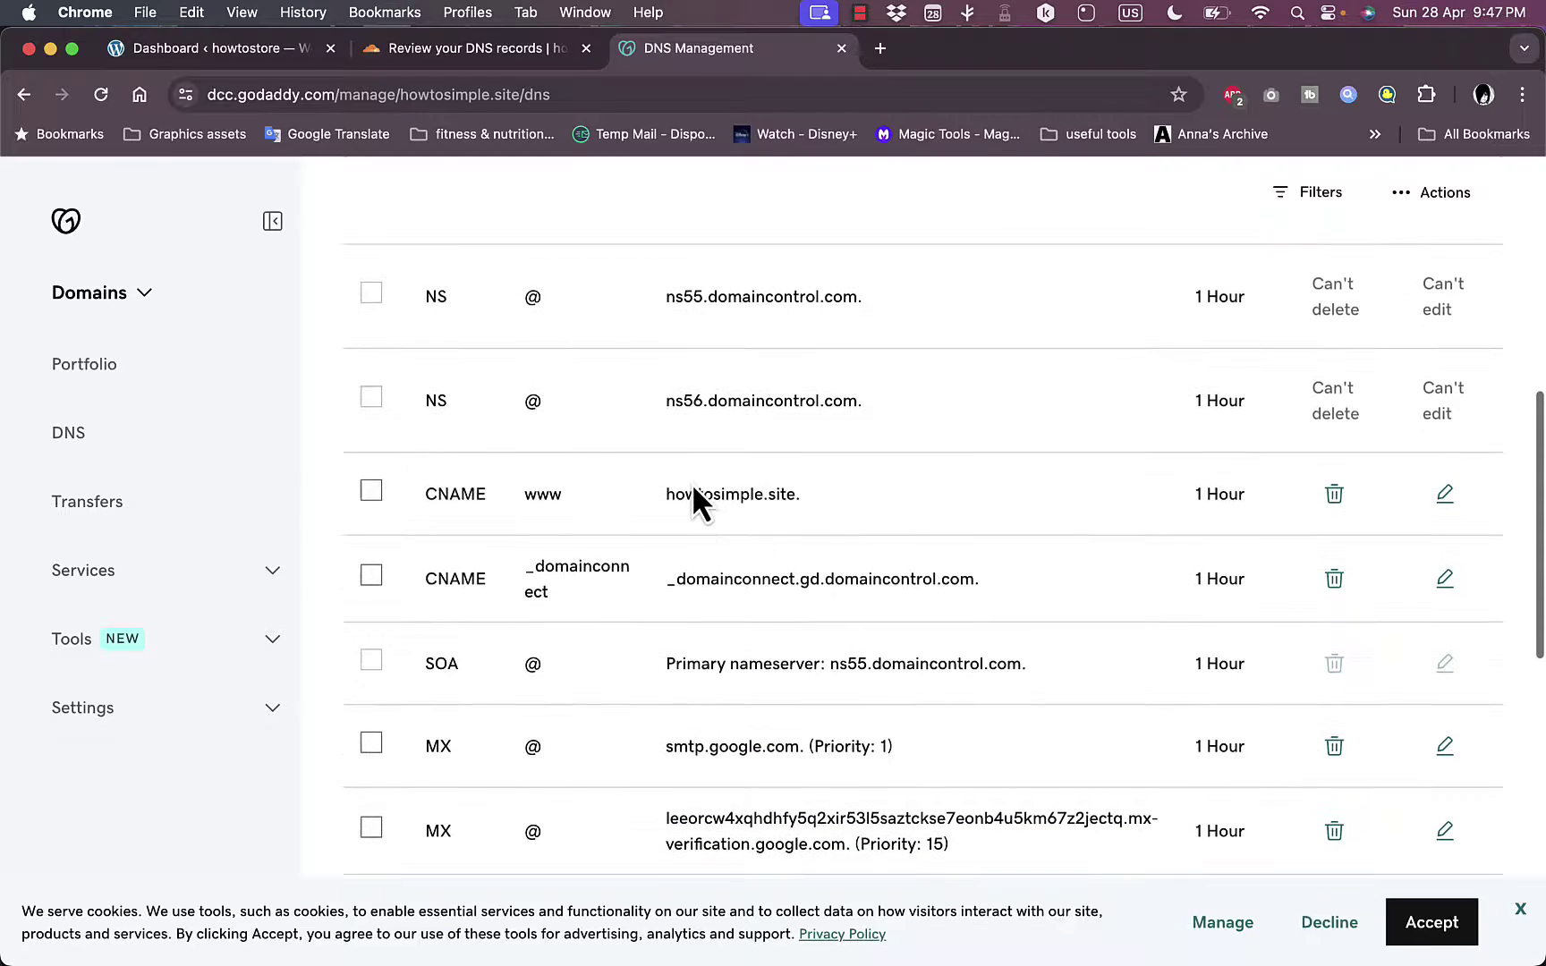
{"action": "left_click", "coordinate": [487, 47]}
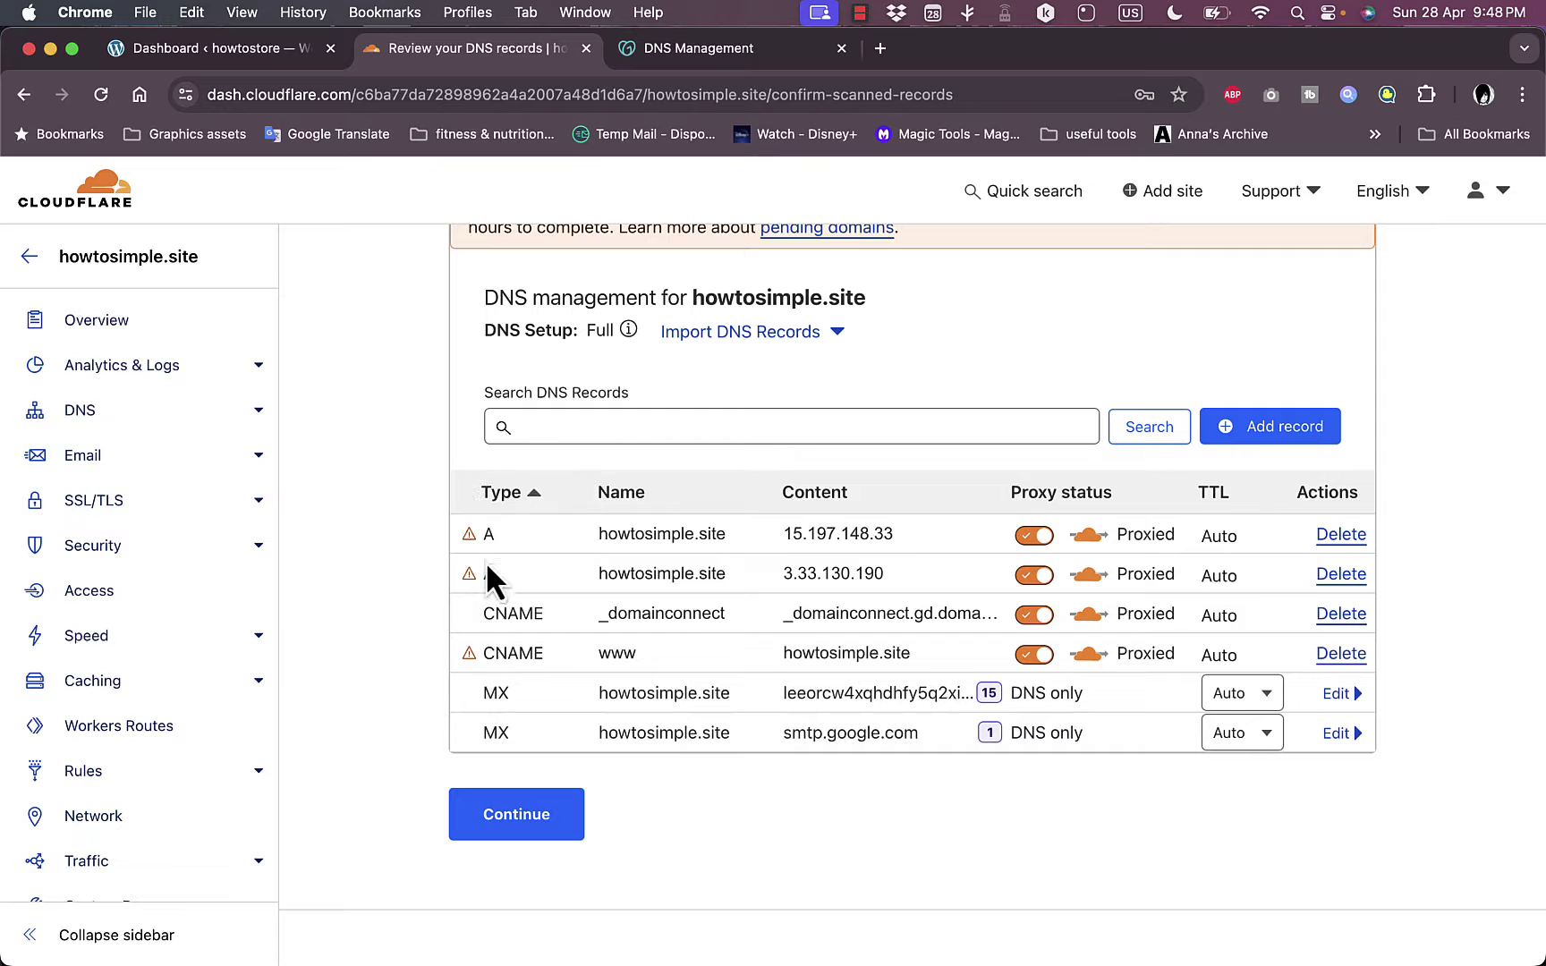
{"action": "left_click", "coordinate": [658, 49]}
{"action": "scroll", "coordinate": [469, 482], "scroll_direction": "down", "scroll_amount": 1}
{"action": "scroll", "coordinate": [469, 482], "scroll_direction": "up", "scroll_amount": 2}
{"action": "scroll", "coordinate": [471, 490], "scroll_direction": "up", "scroll_amount": 1}
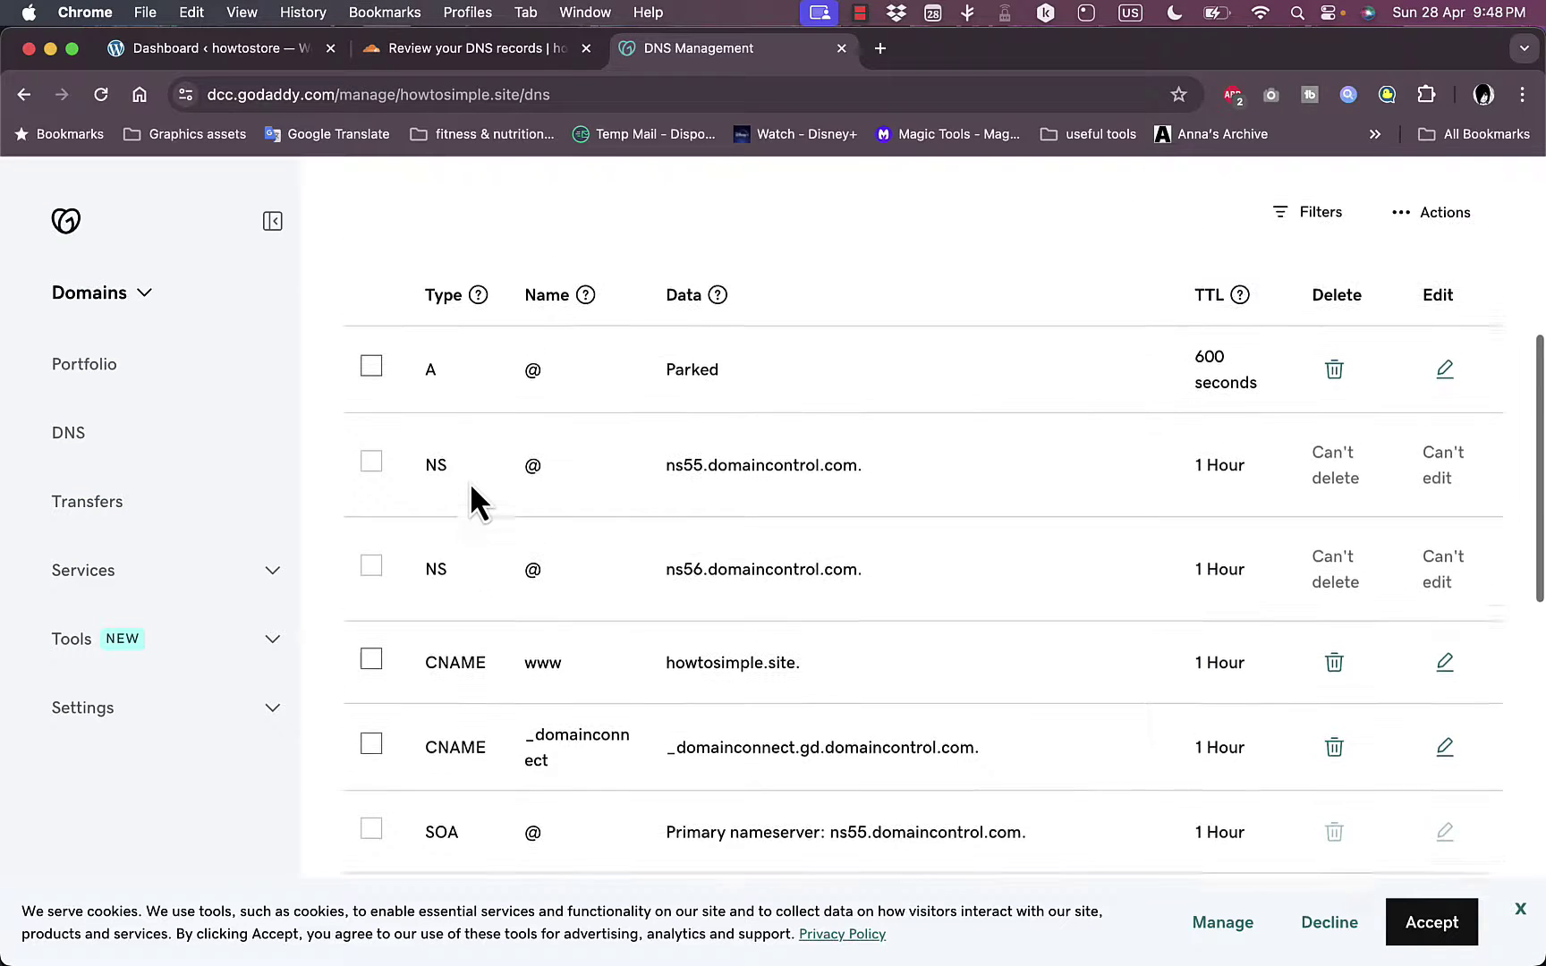
{"action": "scroll", "coordinate": [455, 742], "scroll_direction": "down", "scroll_amount": 3}
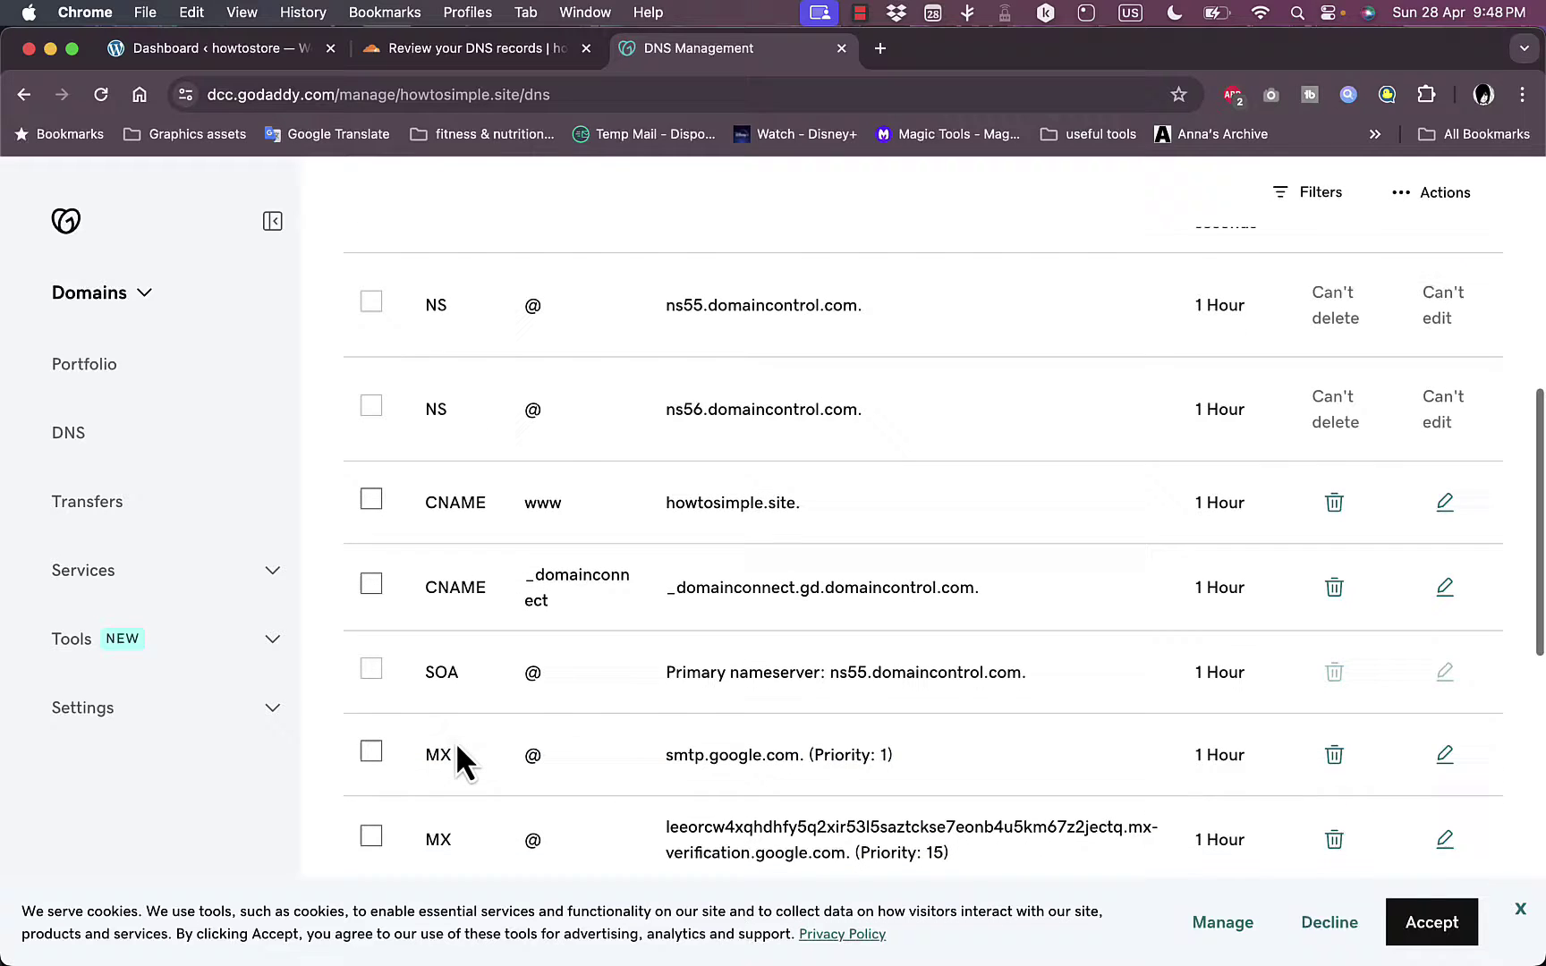
{"action": "mouse_move", "coordinate": [458, 834]}
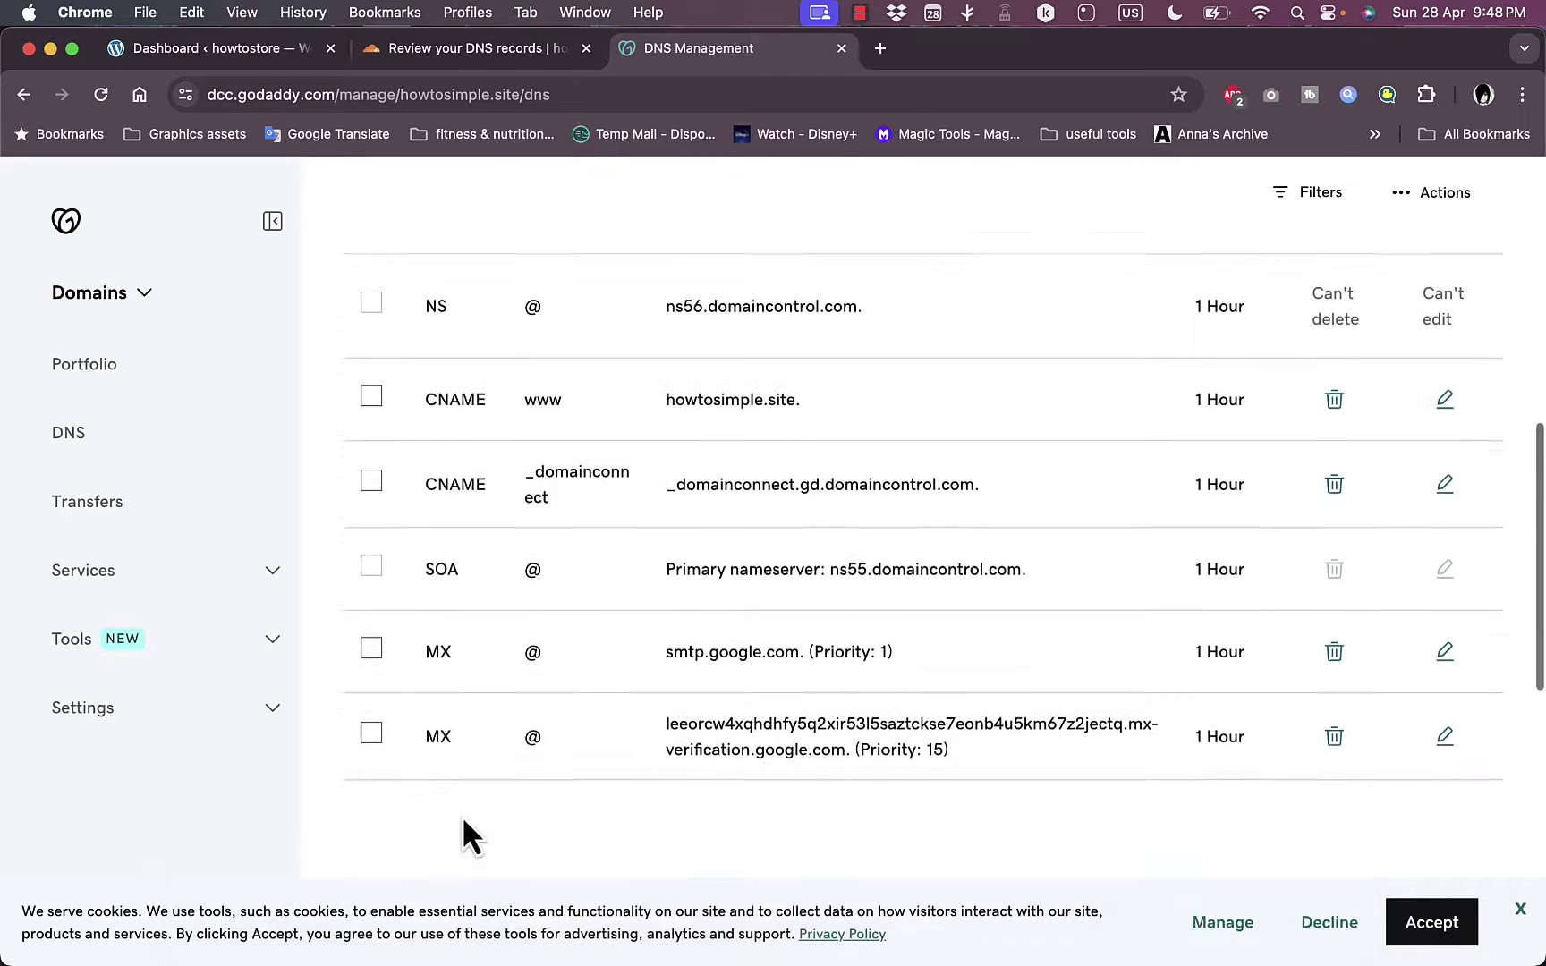
{"action": "scroll", "coordinate": [462, 823], "scroll_direction": "up", "scroll_amount": 6}
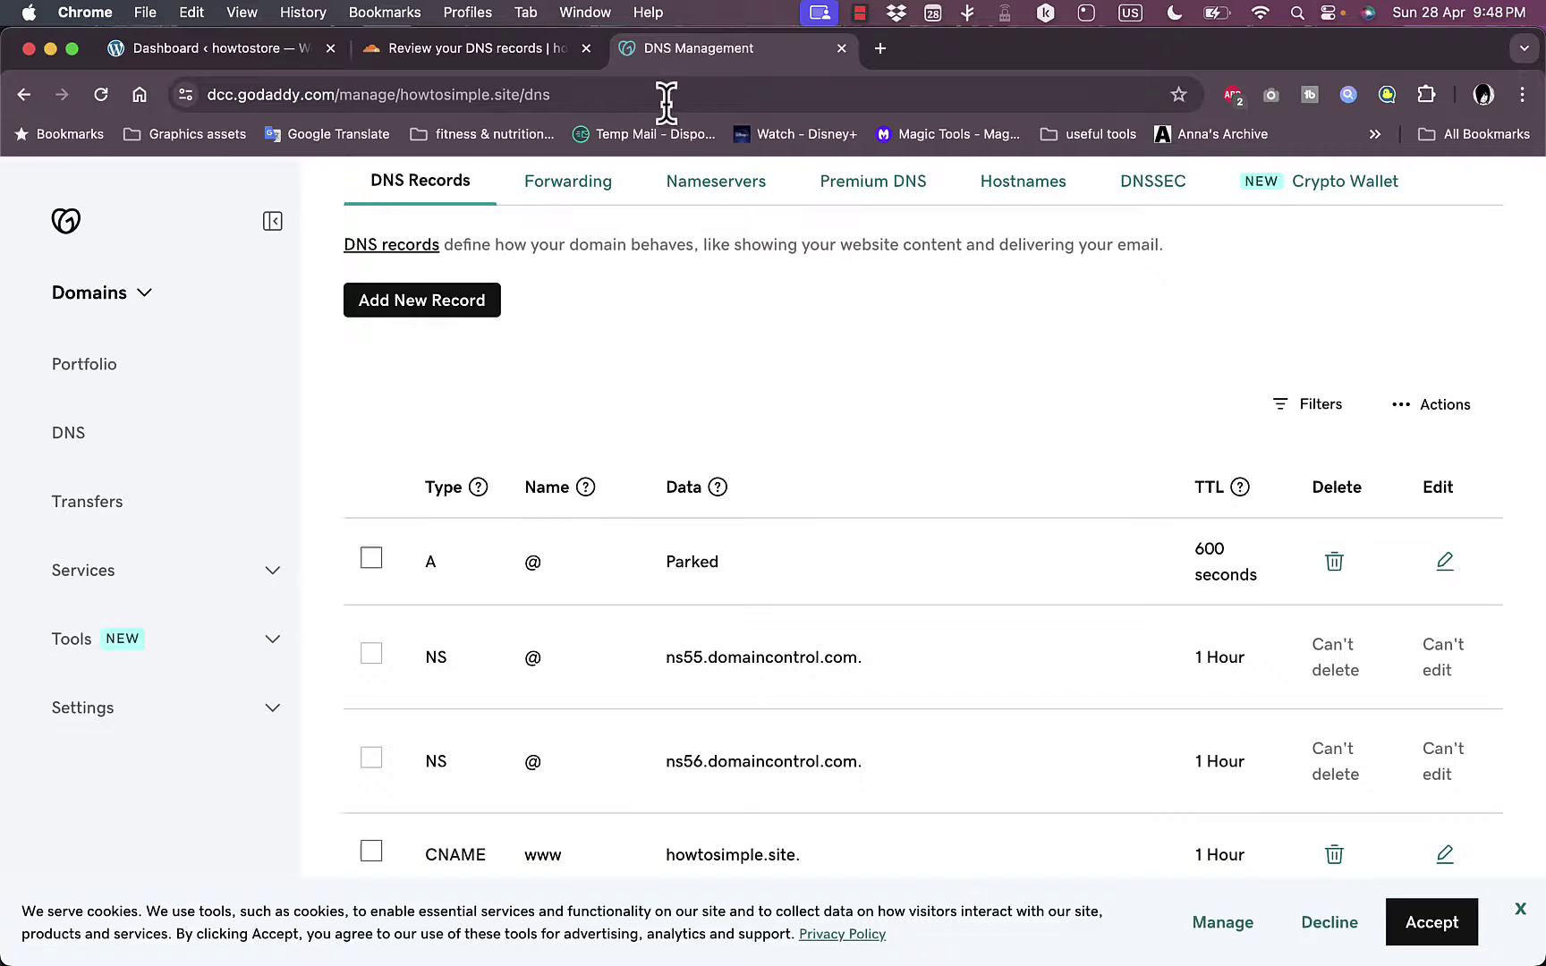
Accept the imported DNS records and view the assigned nameservers jewel and mustafa.ns.cloudflare.com
{"action": "left_click", "coordinate": [494, 53]}
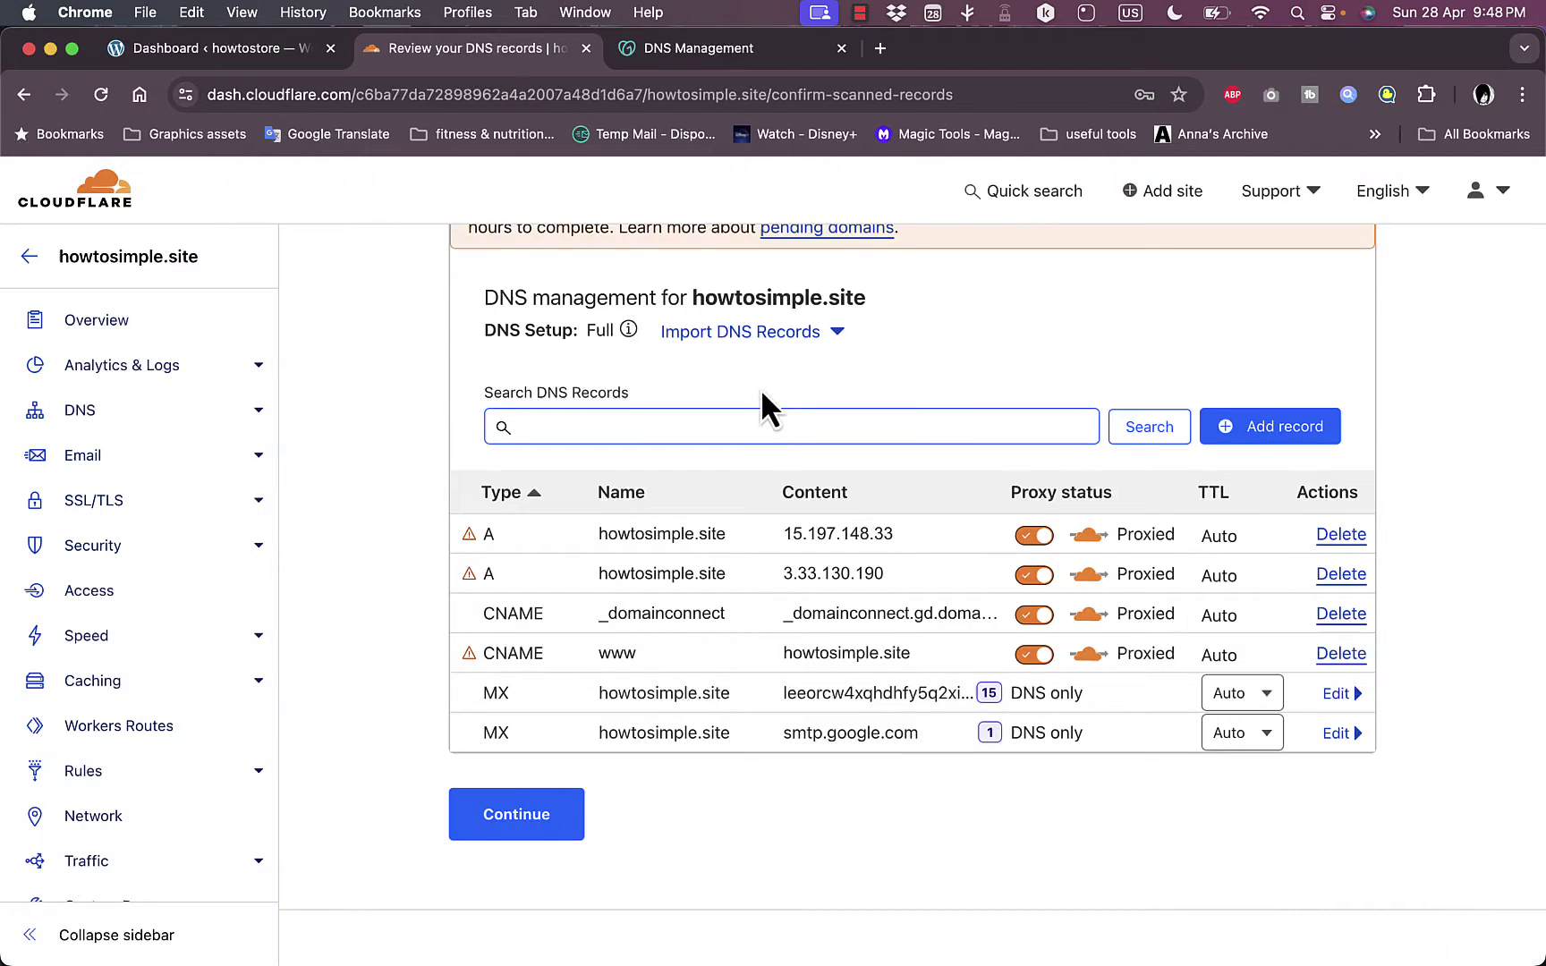
{"action": "left_click", "coordinate": [555, 816]}
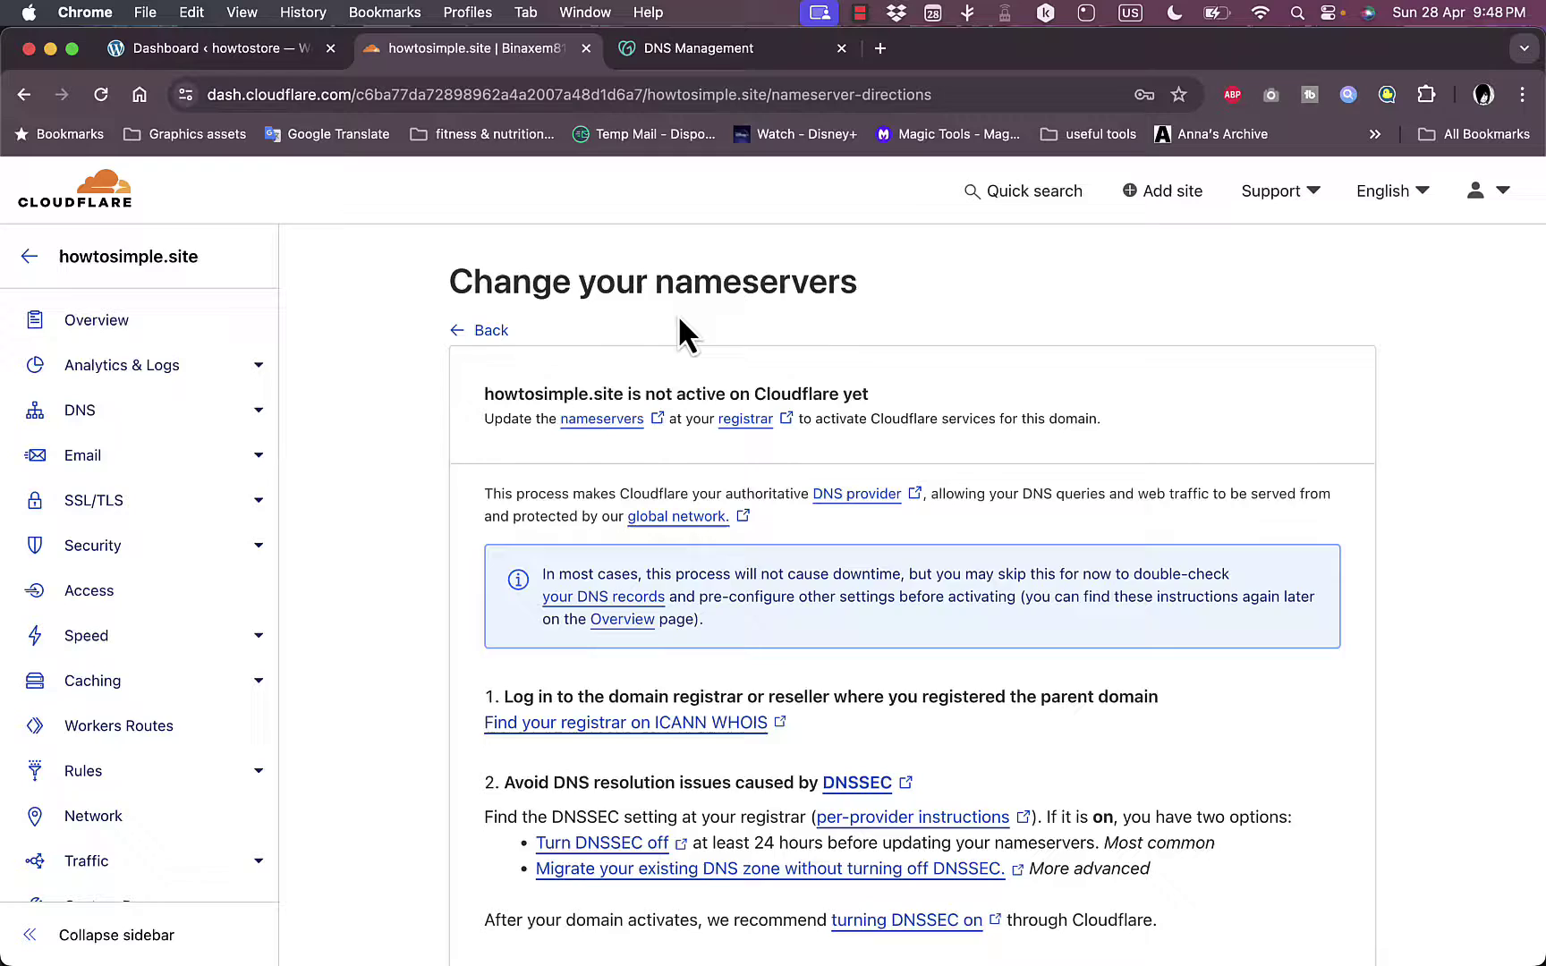
{"action": "scroll", "coordinate": [680, 329], "scroll_direction": "down", "scroll_amount": 5}
{"action": "scroll", "coordinate": [680, 331], "scroll_direction": "down", "scroll_amount": 3}
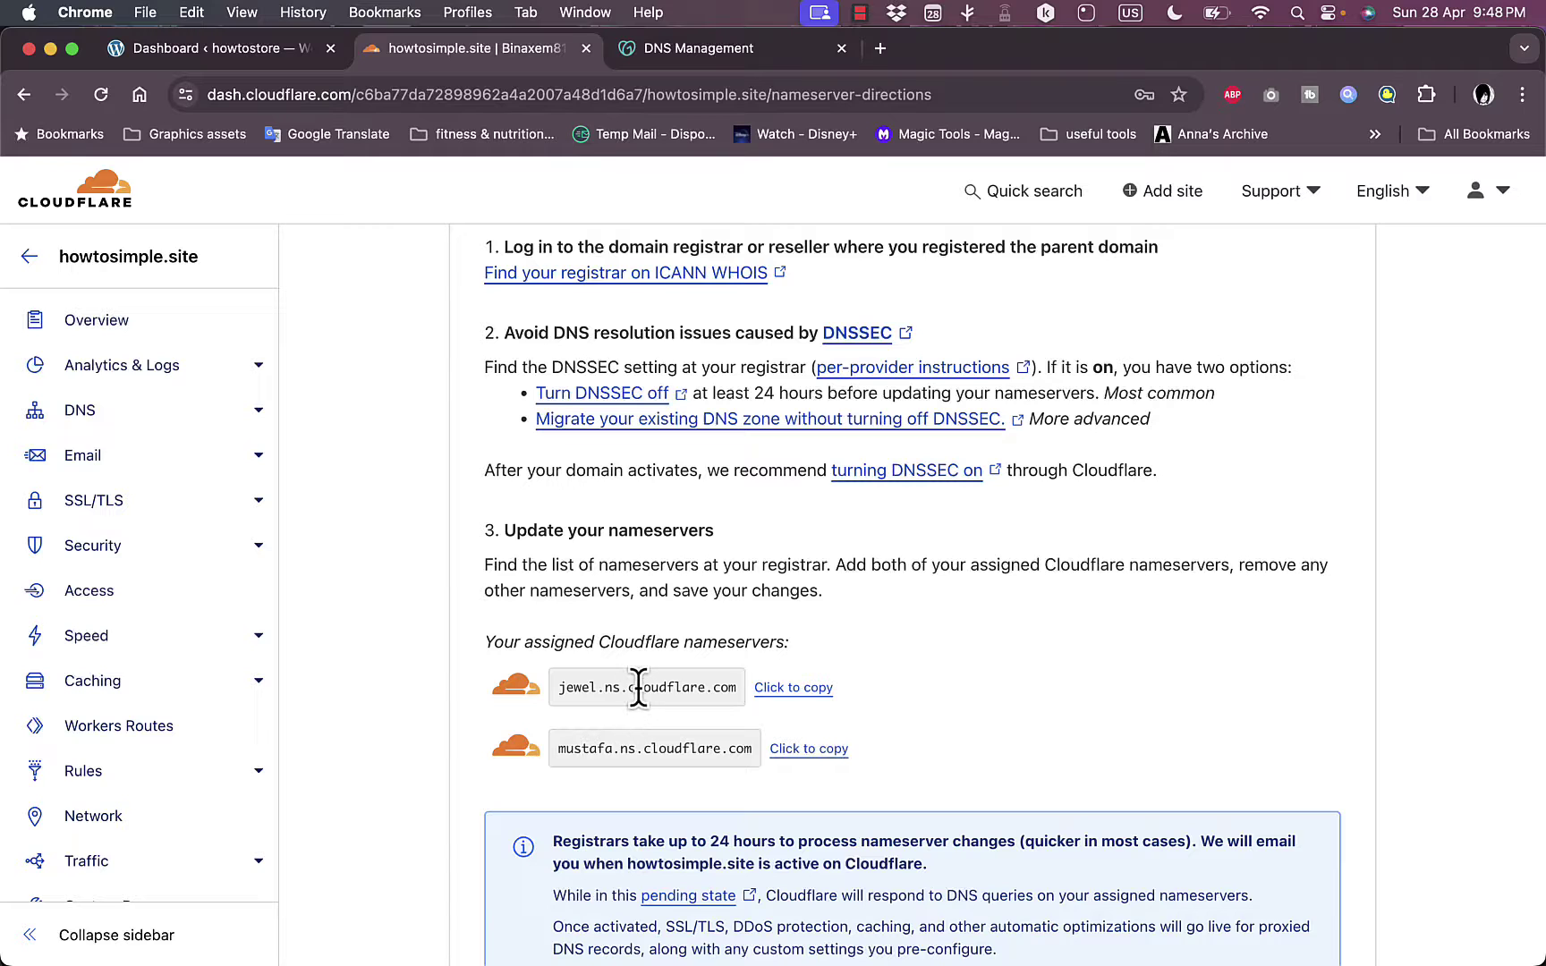
In GoDaddy, switch howtosimple.site's nameservers to 'I'll use my own nameservers'
{"action": "left_click", "coordinate": [724, 49]}
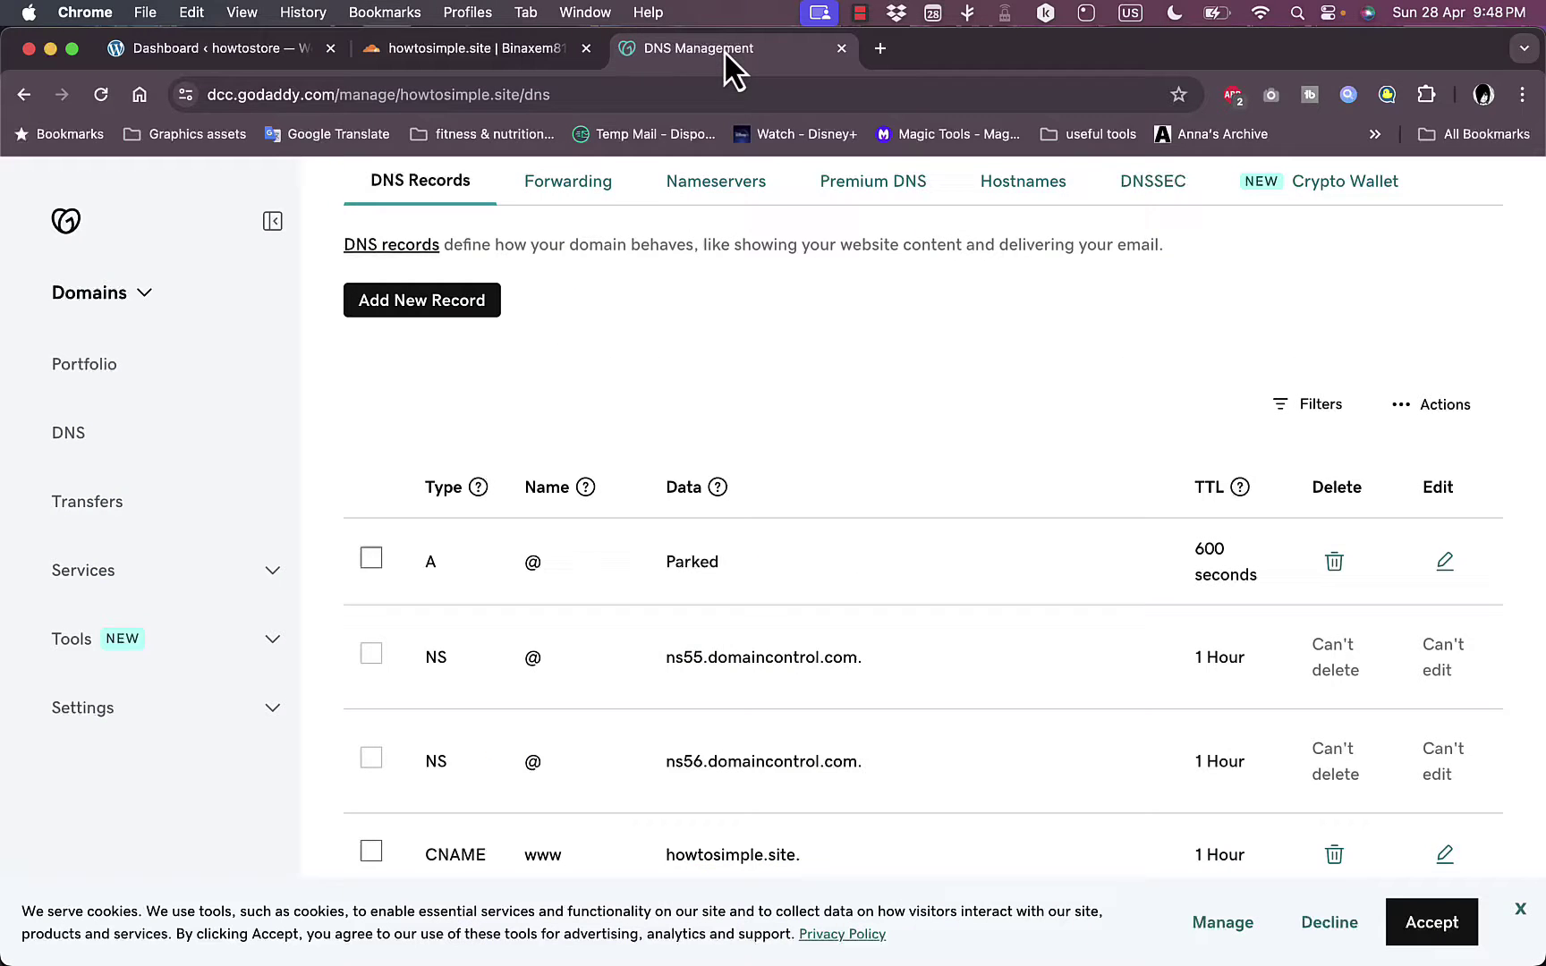
{"action": "scroll", "coordinate": [780, 276], "scroll_direction": "up", "scroll_amount": 2}
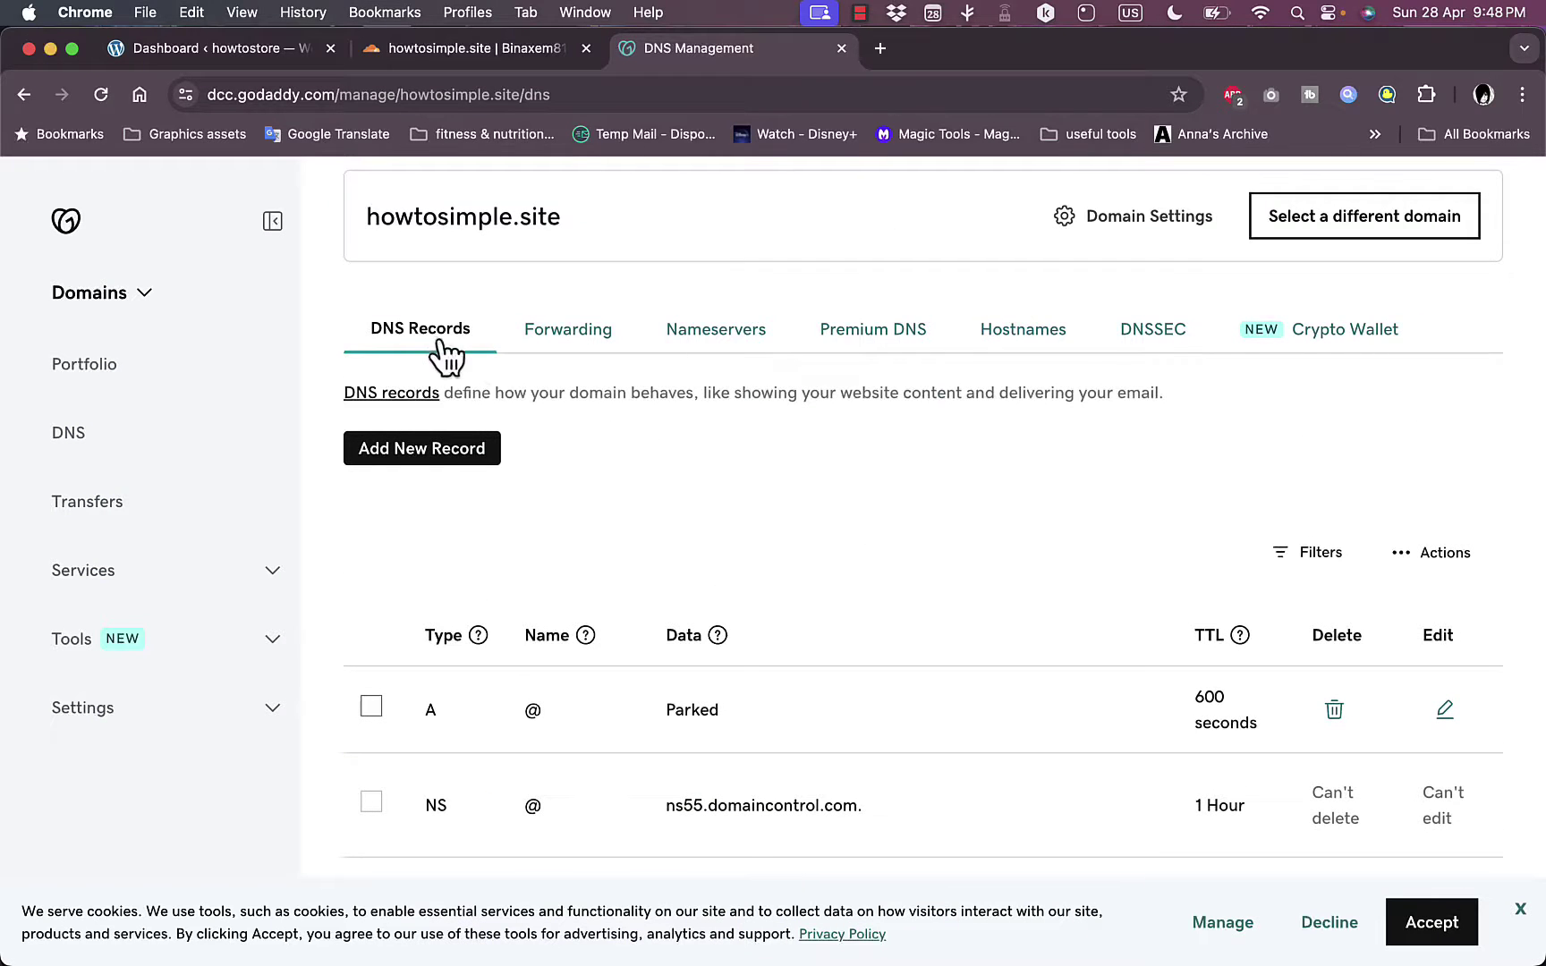
{"action": "left_click", "coordinate": [739, 347]}
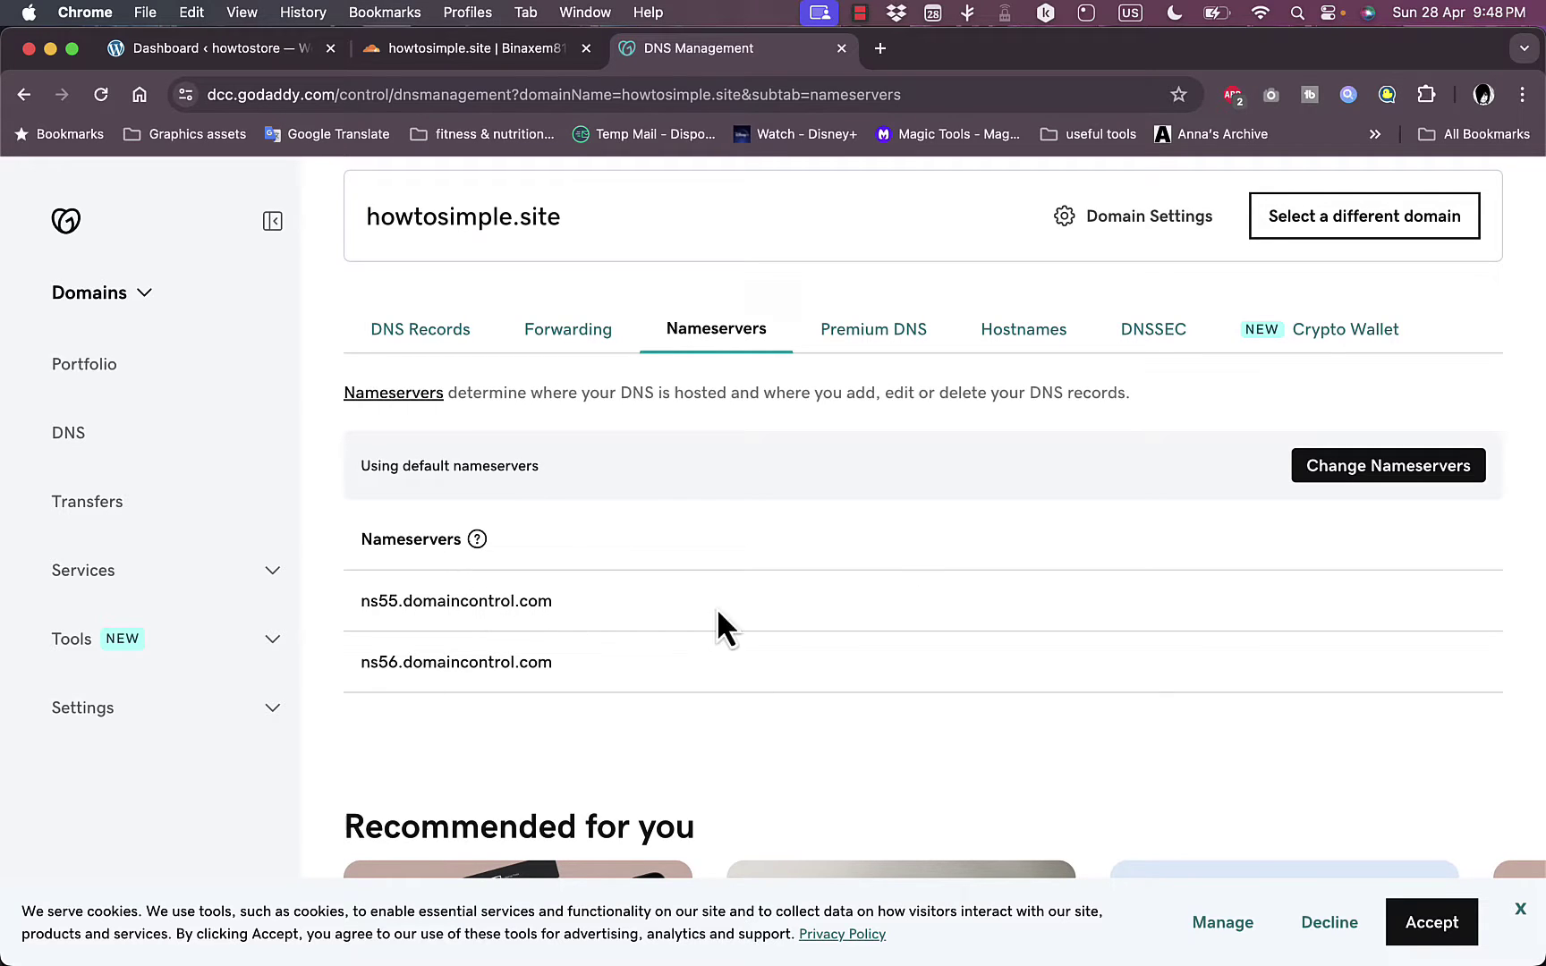
{"action": "left_click", "coordinate": [1362, 486]}
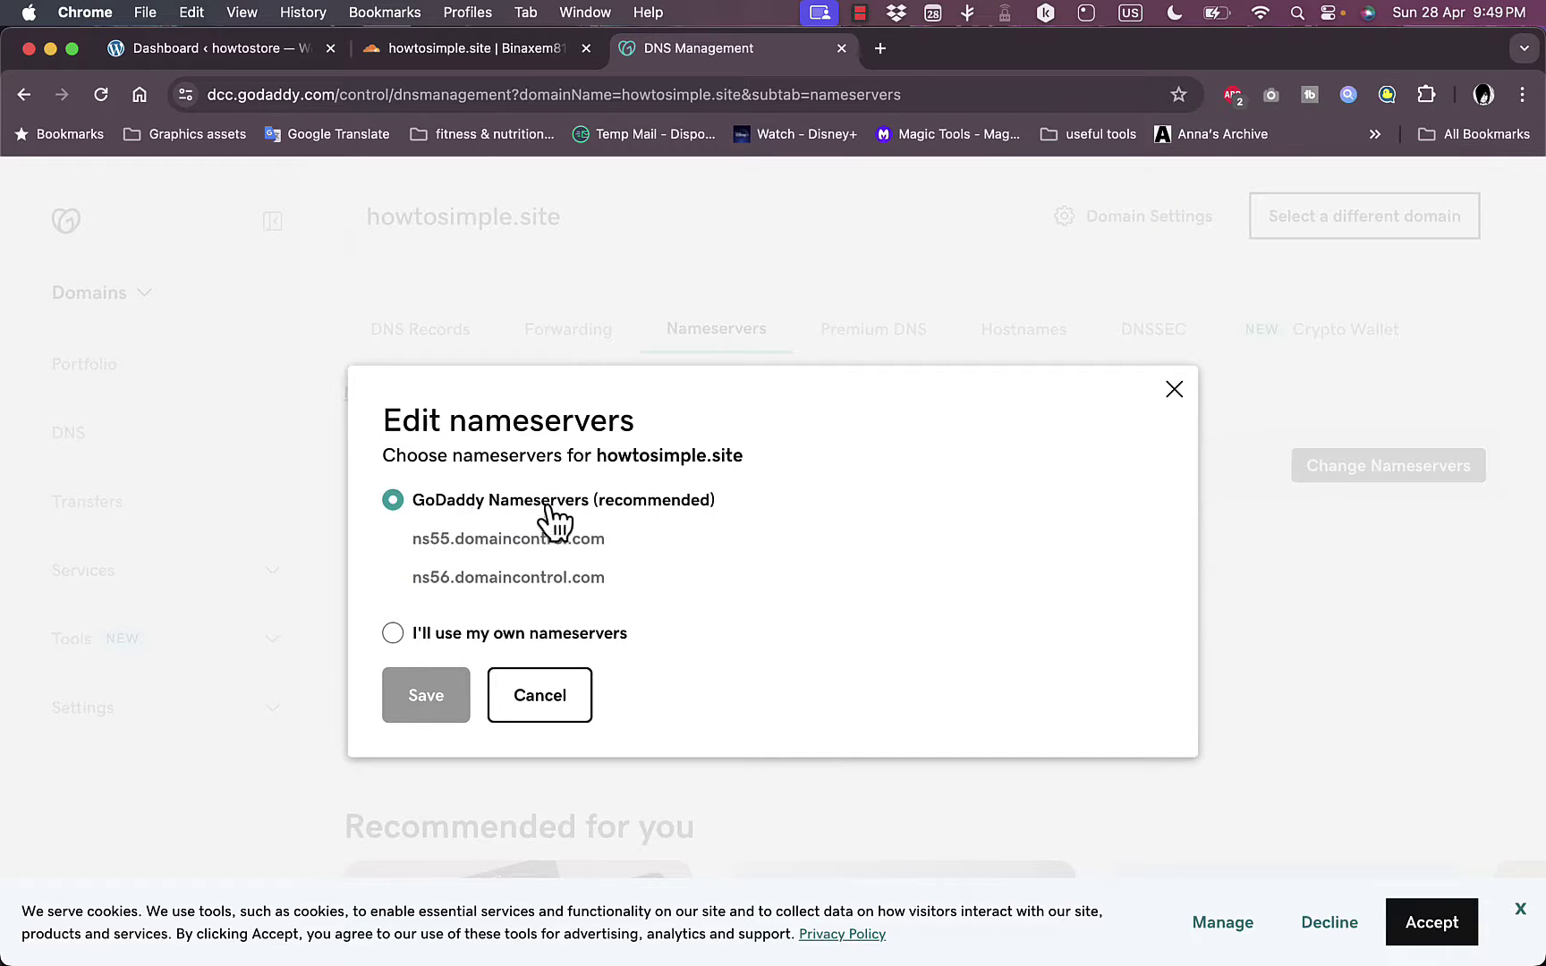
{"action": "left_click", "coordinate": [392, 633]}
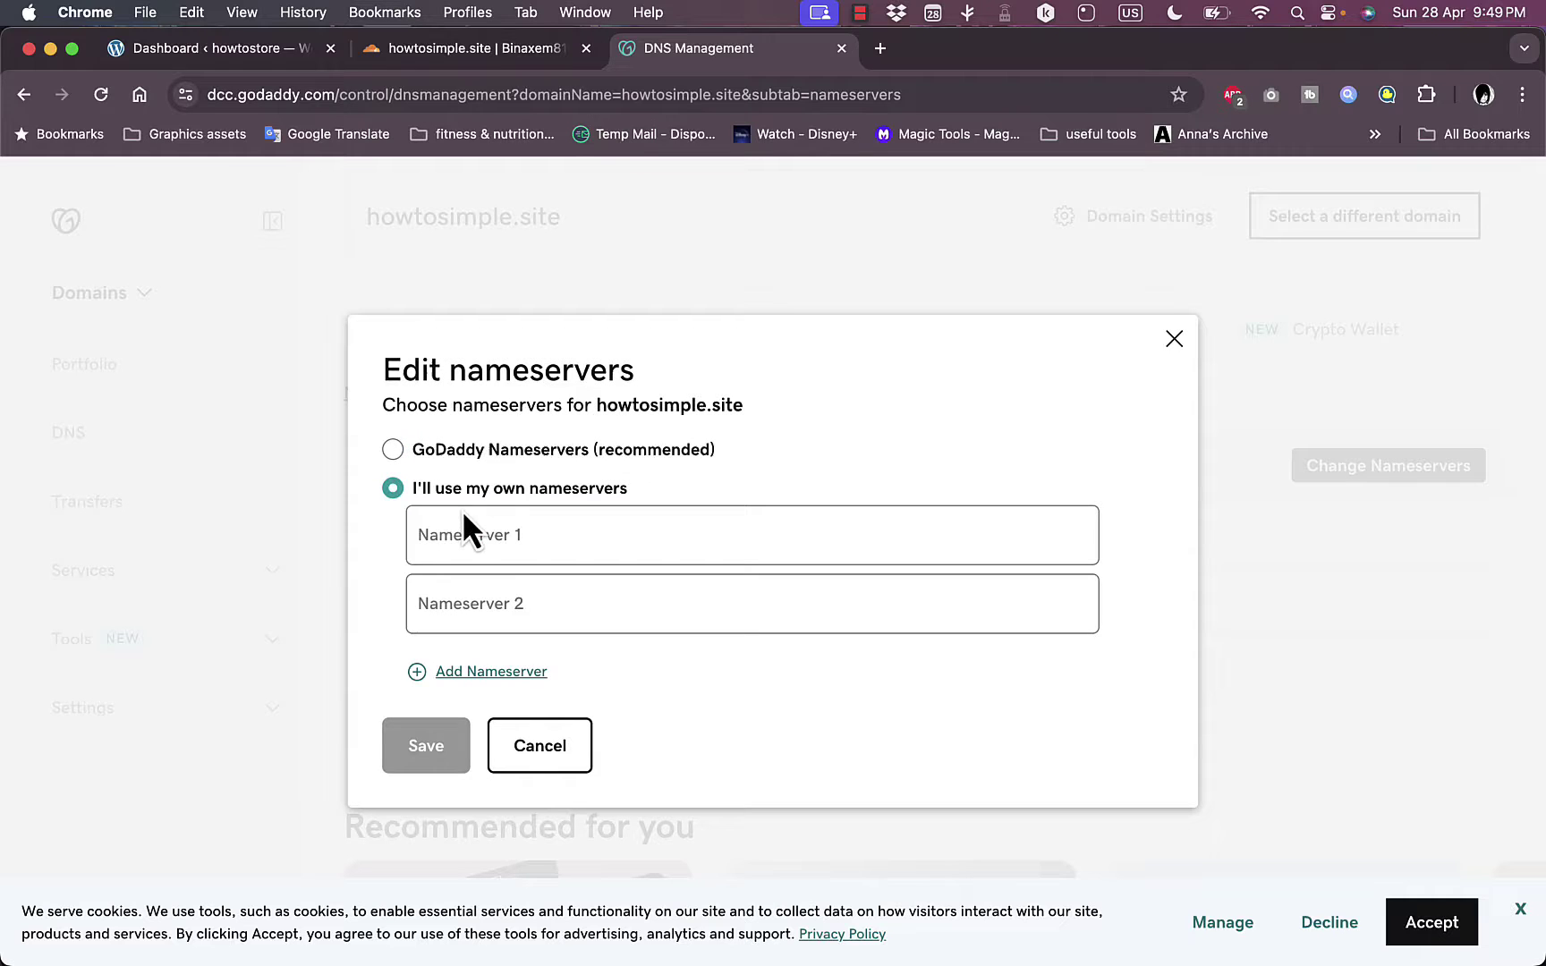
Copy Cloudflare's first nameserver, jewel.ns.cloudflare.com, and return to GoDaddy
{"action": "left_click", "coordinate": [473, 56]}
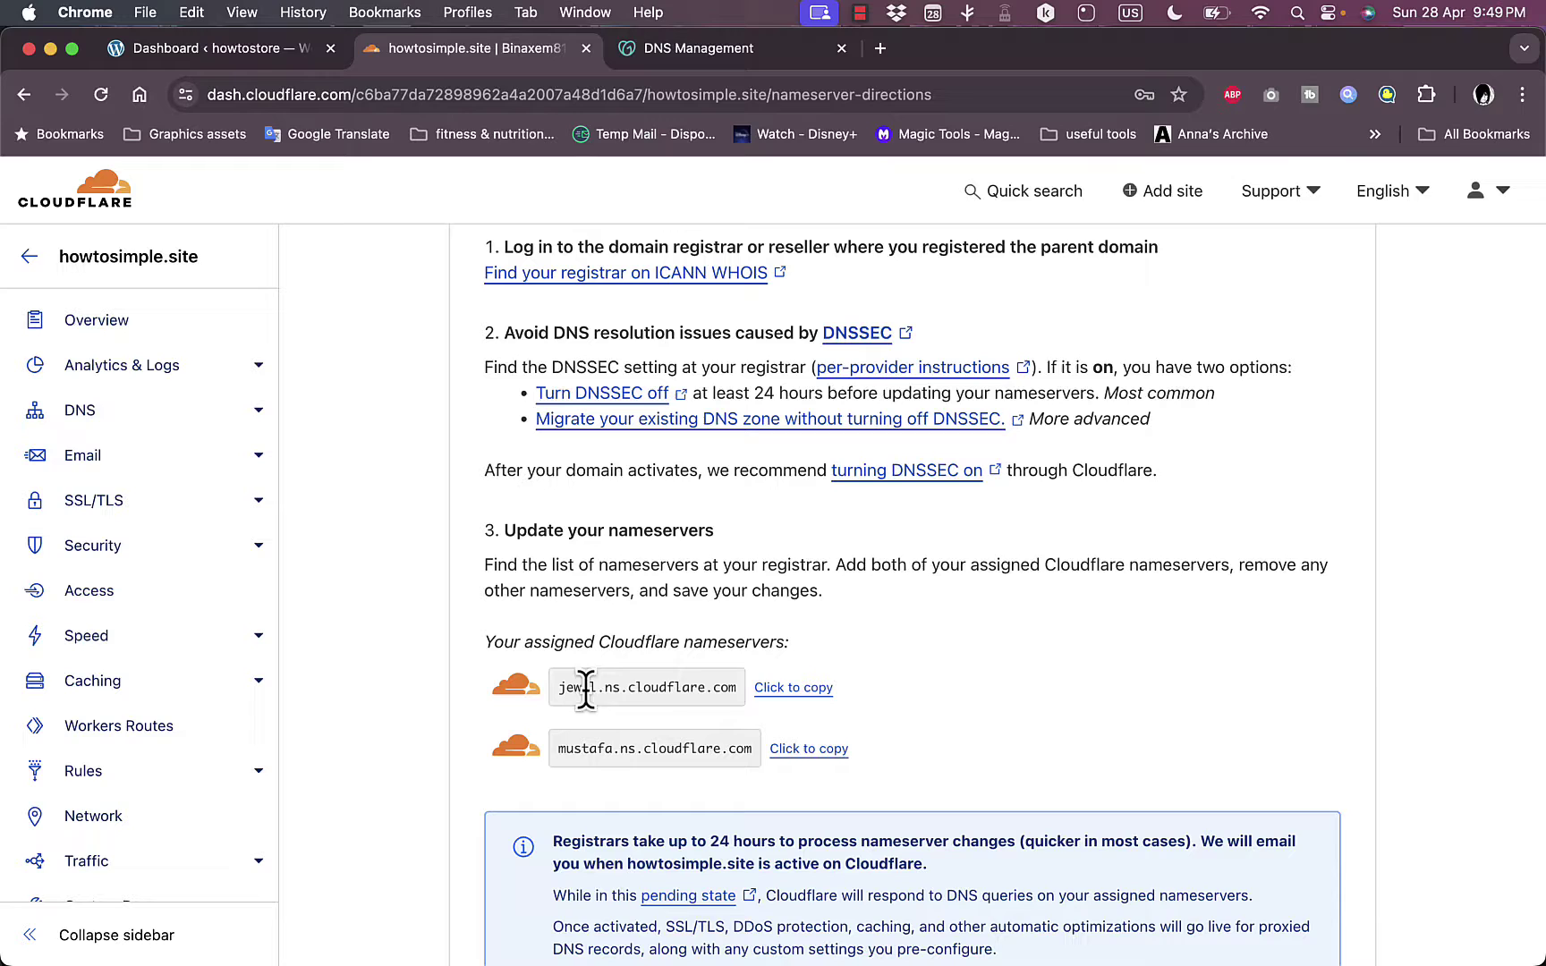
{"action": "left_click", "coordinate": [815, 687]}
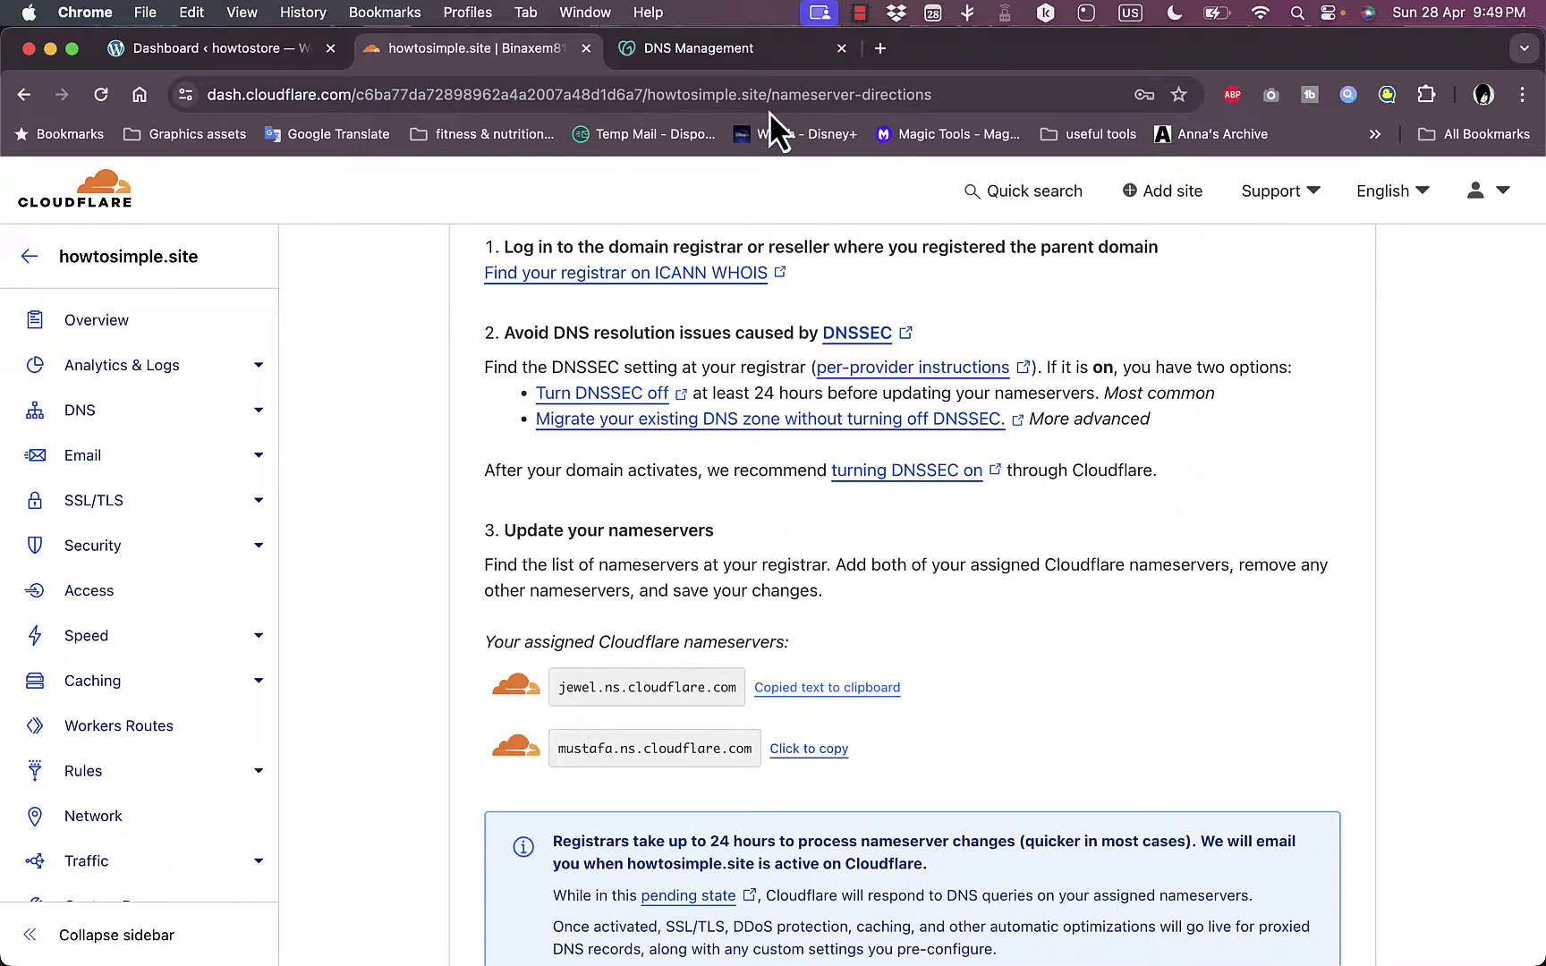
{"action": "left_click", "coordinate": [756, 55]}
Enter jewel.ns.cloudflare.com and mustafa.ns.cloudflare.com as GoDaddy nameservers, save, and confirm the change
{"action": "left_click", "coordinate": [569, 530]}
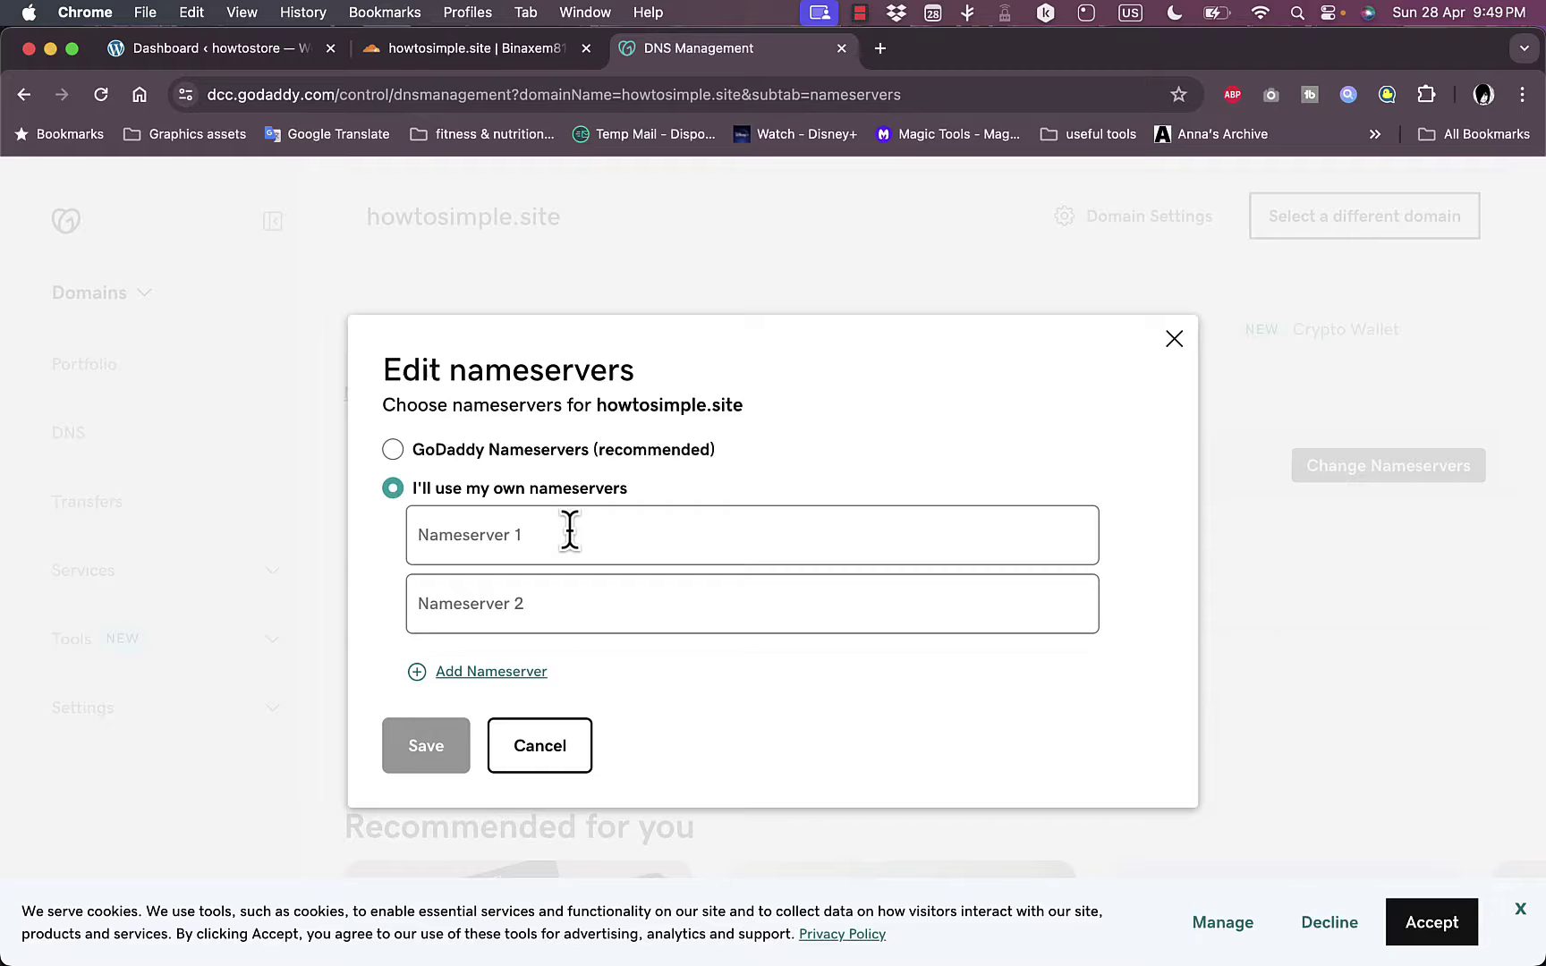
{"action": "key", "text": "super+v"}
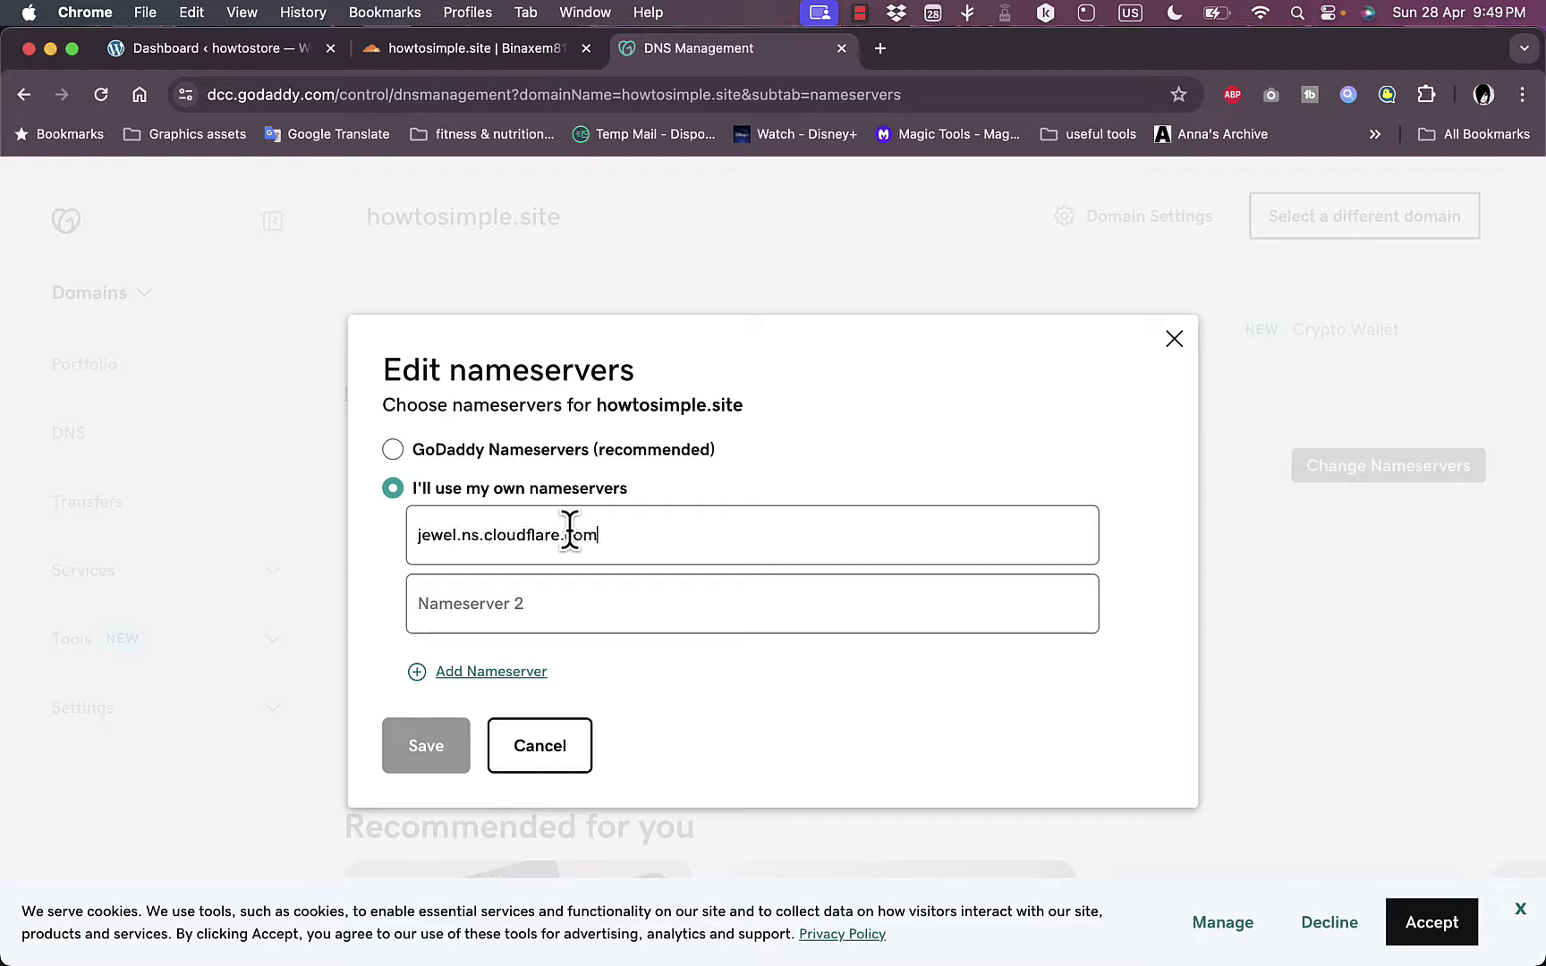
{"action": "left_click", "coordinate": [503, 50]}
{"action": "left_click", "coordinate": [805, 752]}
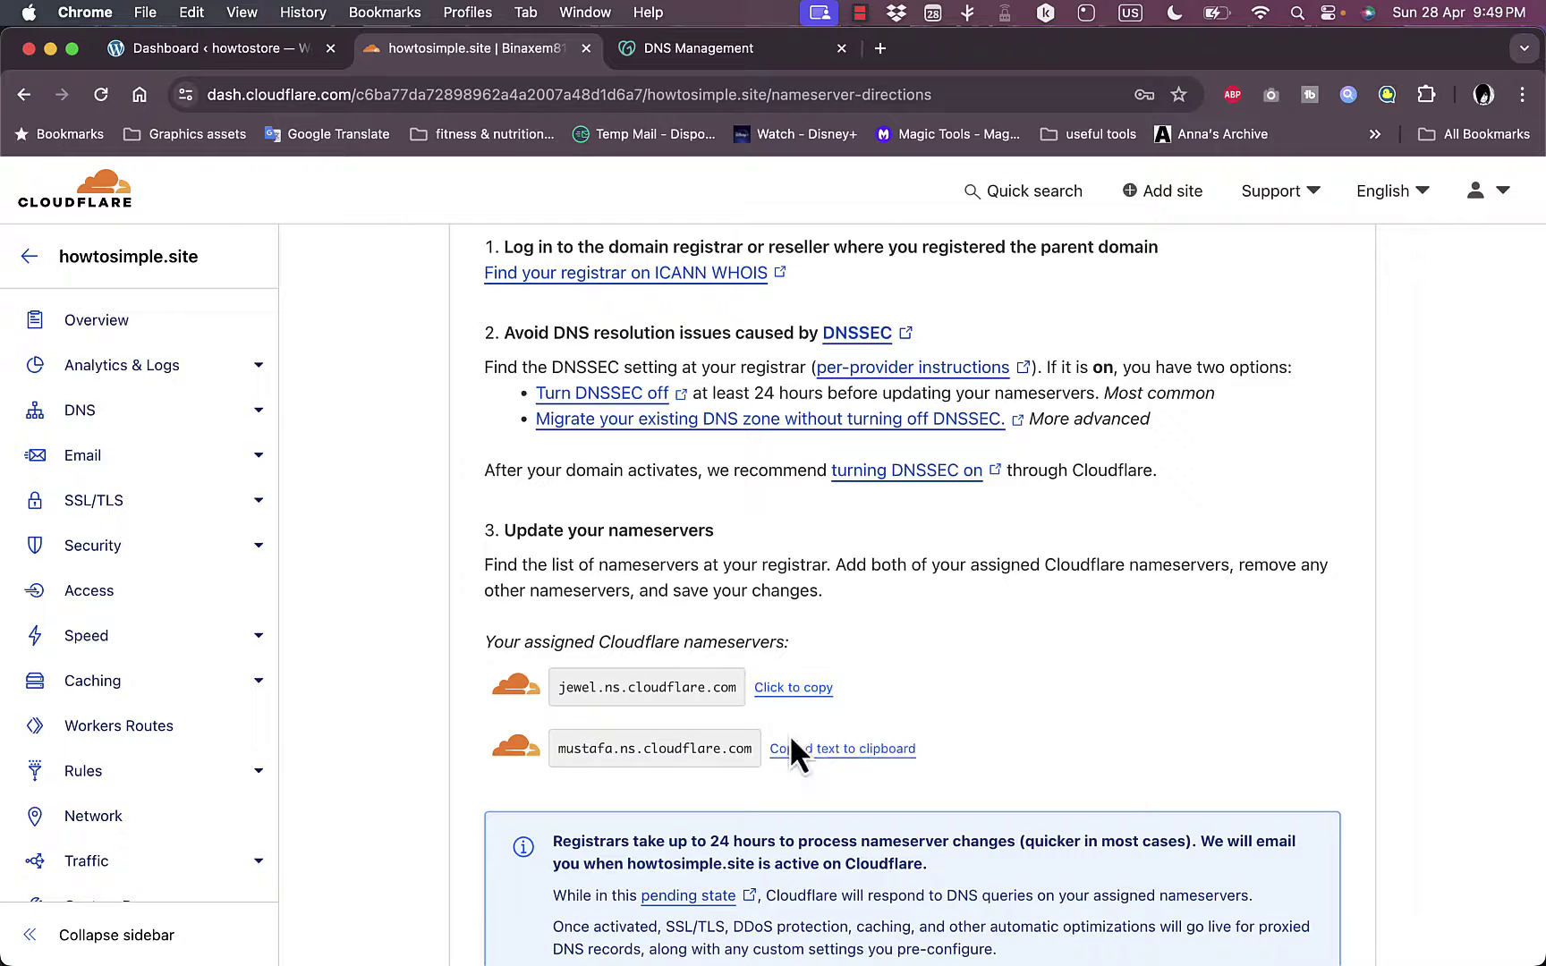
{"action": "left_click", "coordinate": [707, 50]}
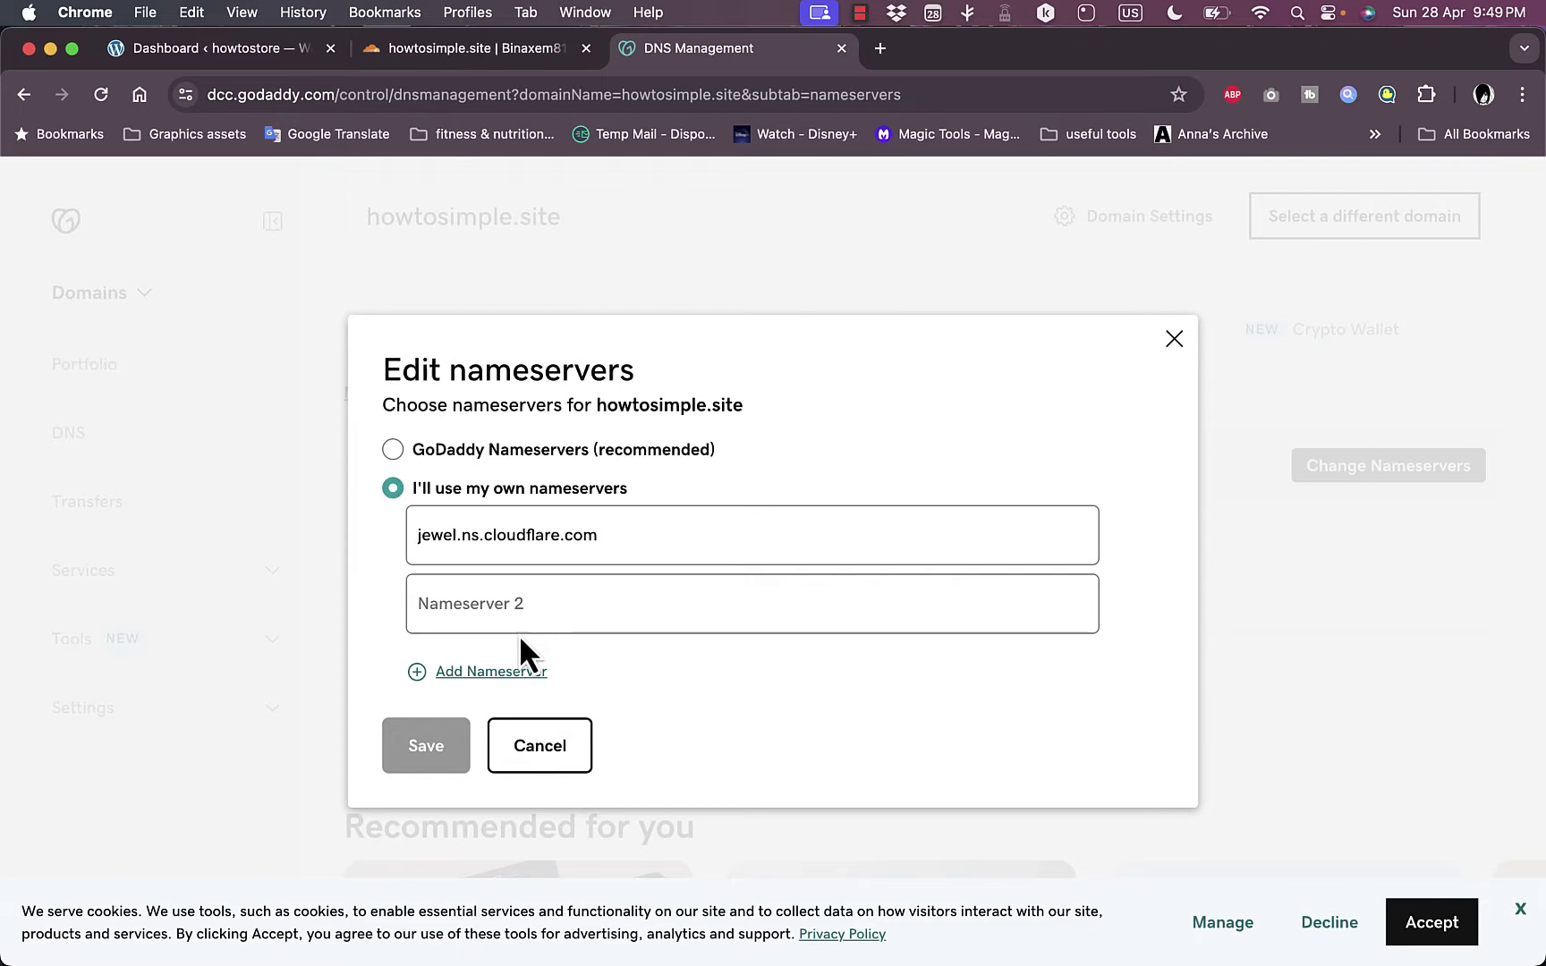
{"action": "left_click", "coordinate": [543, 611]}
{"action": "key", "text": "super+v"}
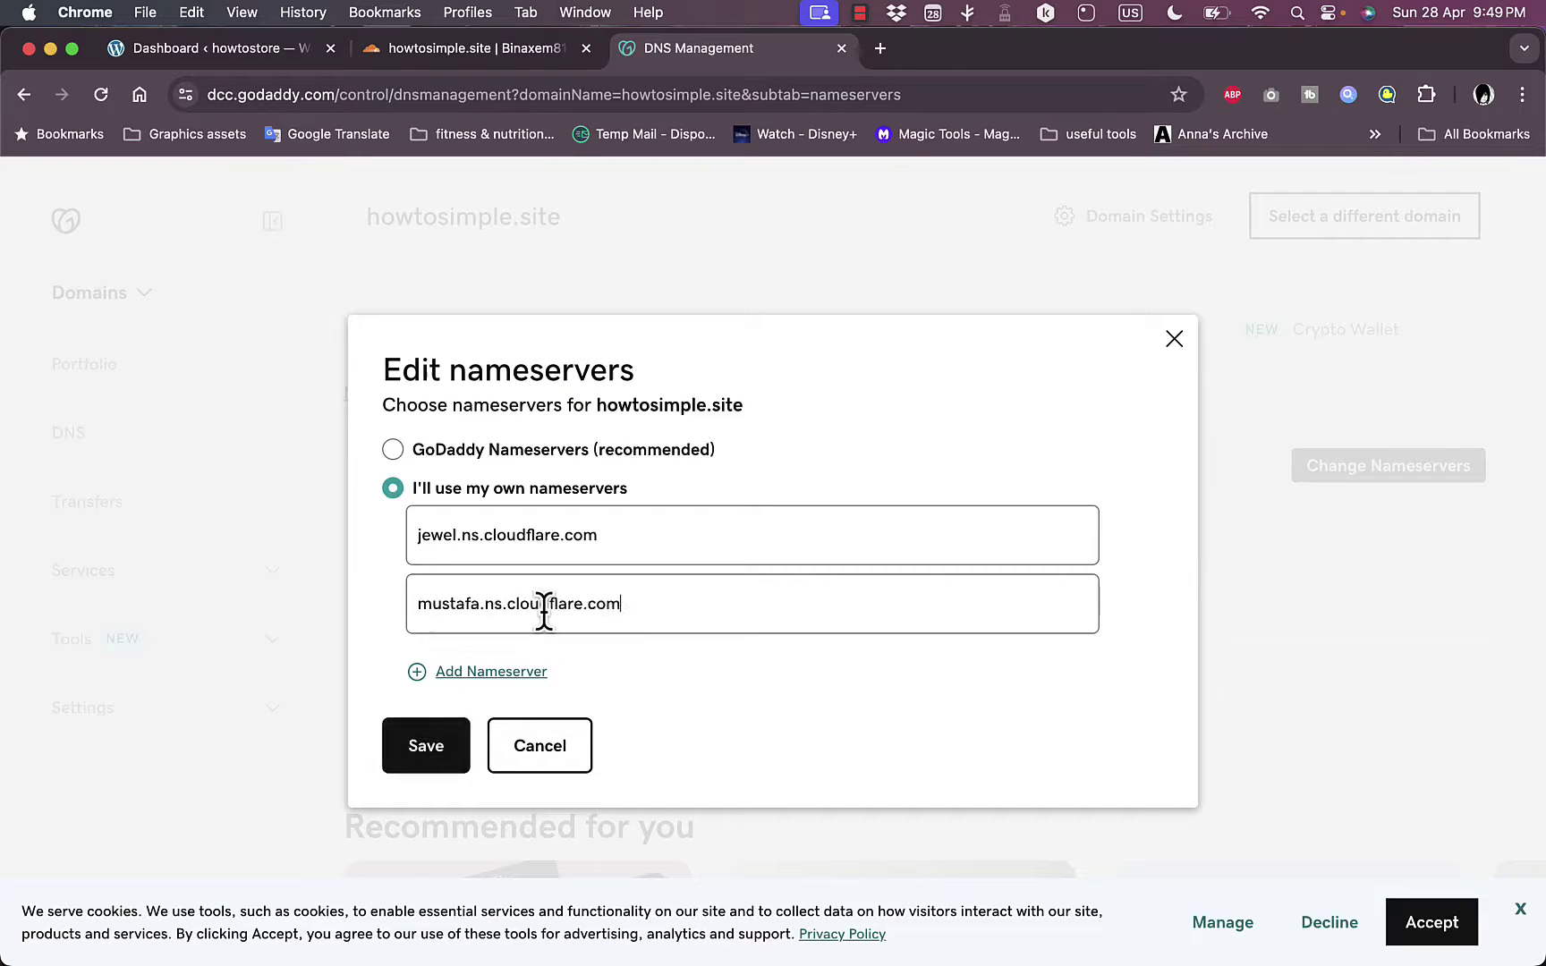
{"action": "left_click", "coordinate": [421, 750]}
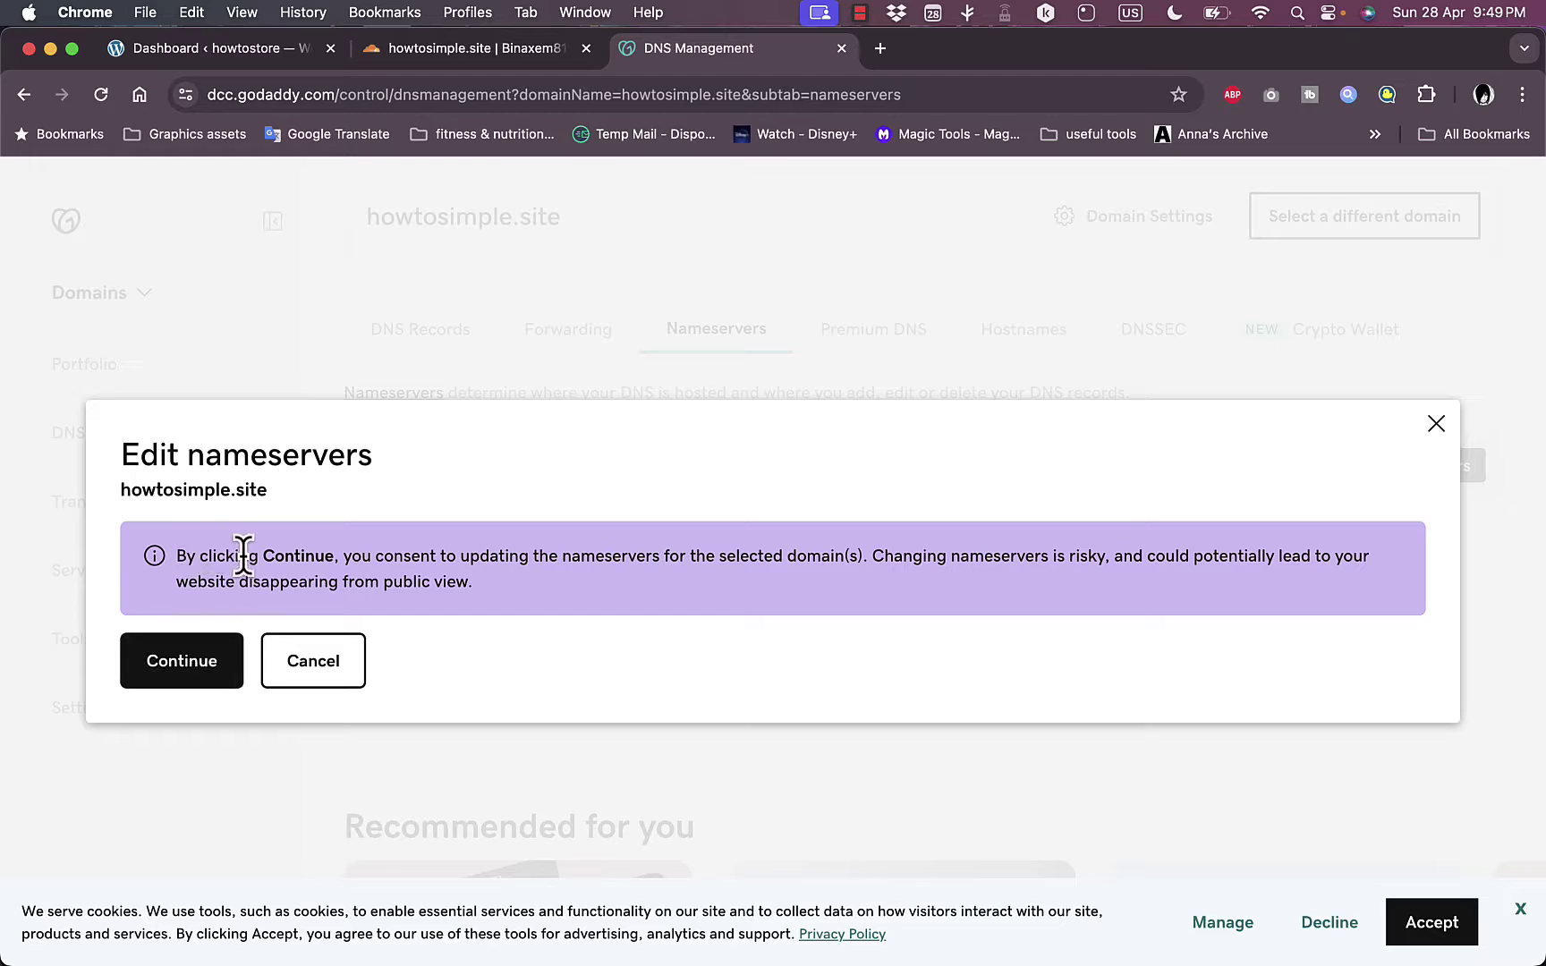
{"action": "left_click", "coordinate": [204, 663]}
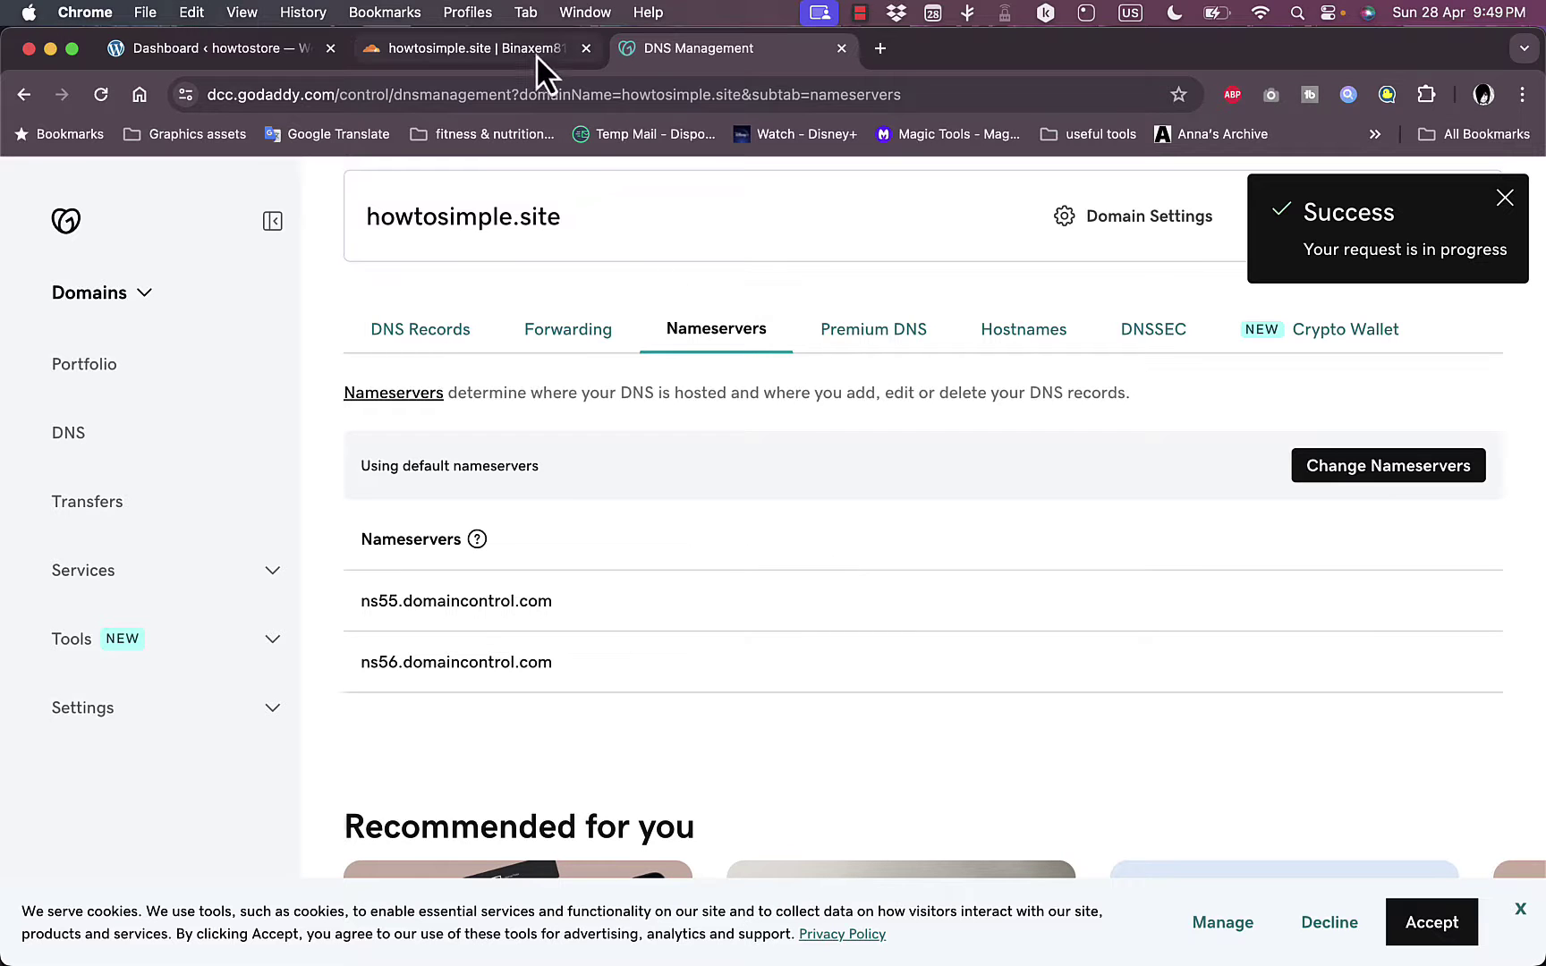
On Cloudflare's nameserver instructions page, trigger 'Check nameservers now' for howtosimple.site
{"action": "left_click", "coordinate": [491, 54]}
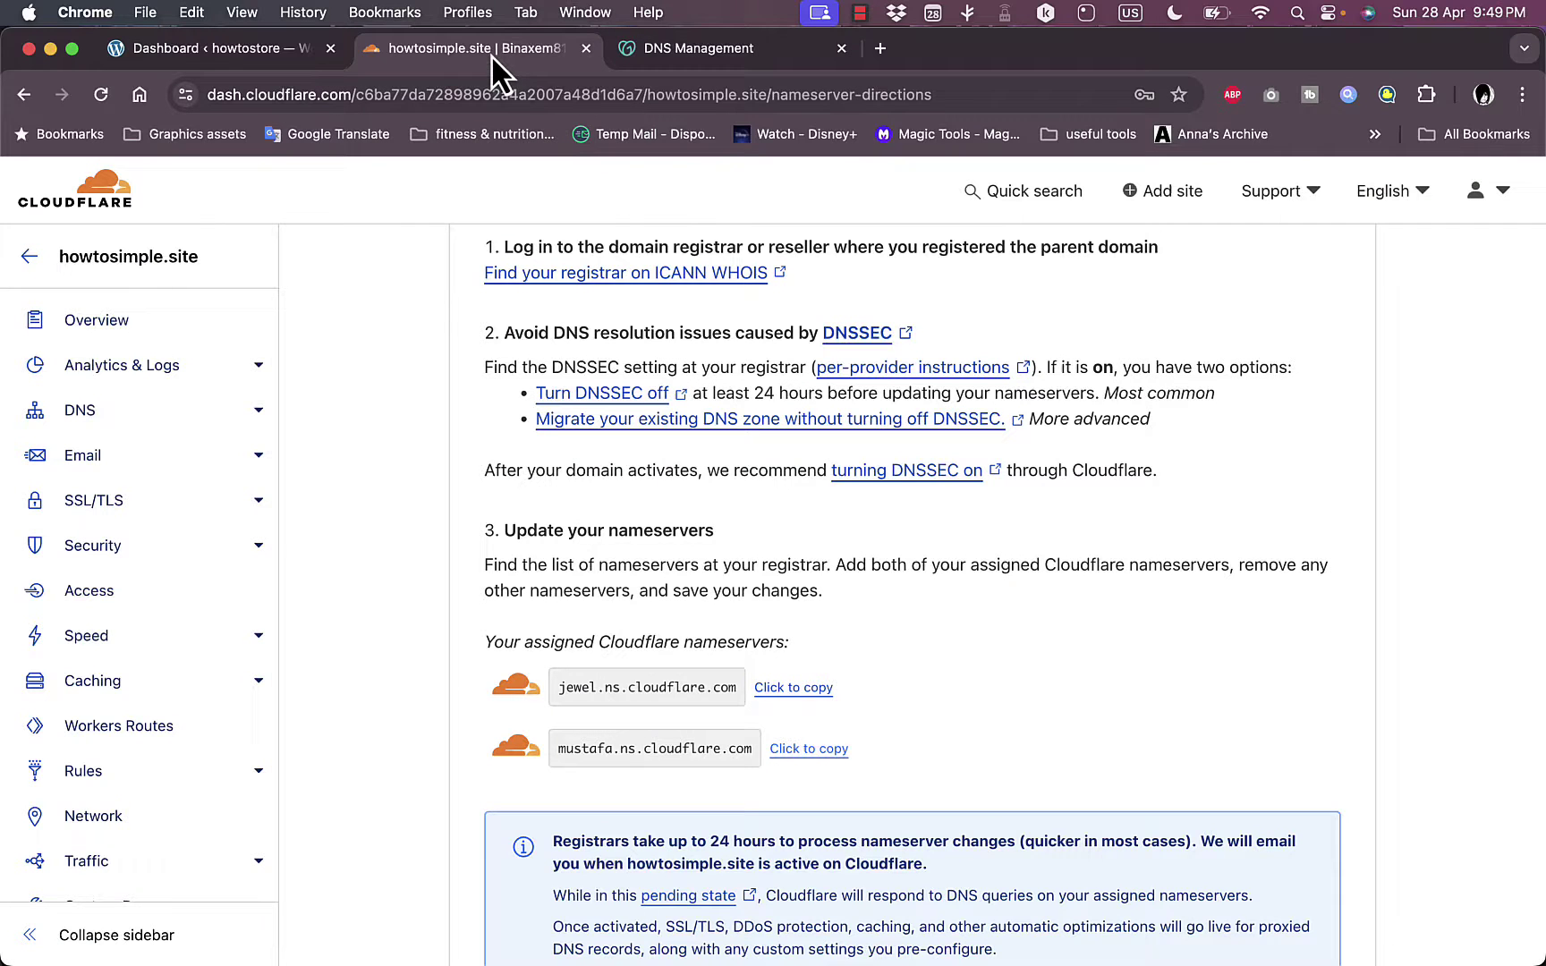
{"action": "scroll", "coordinate": [747, 527], "scroll_direction": "down", "scroll_amount": 3}
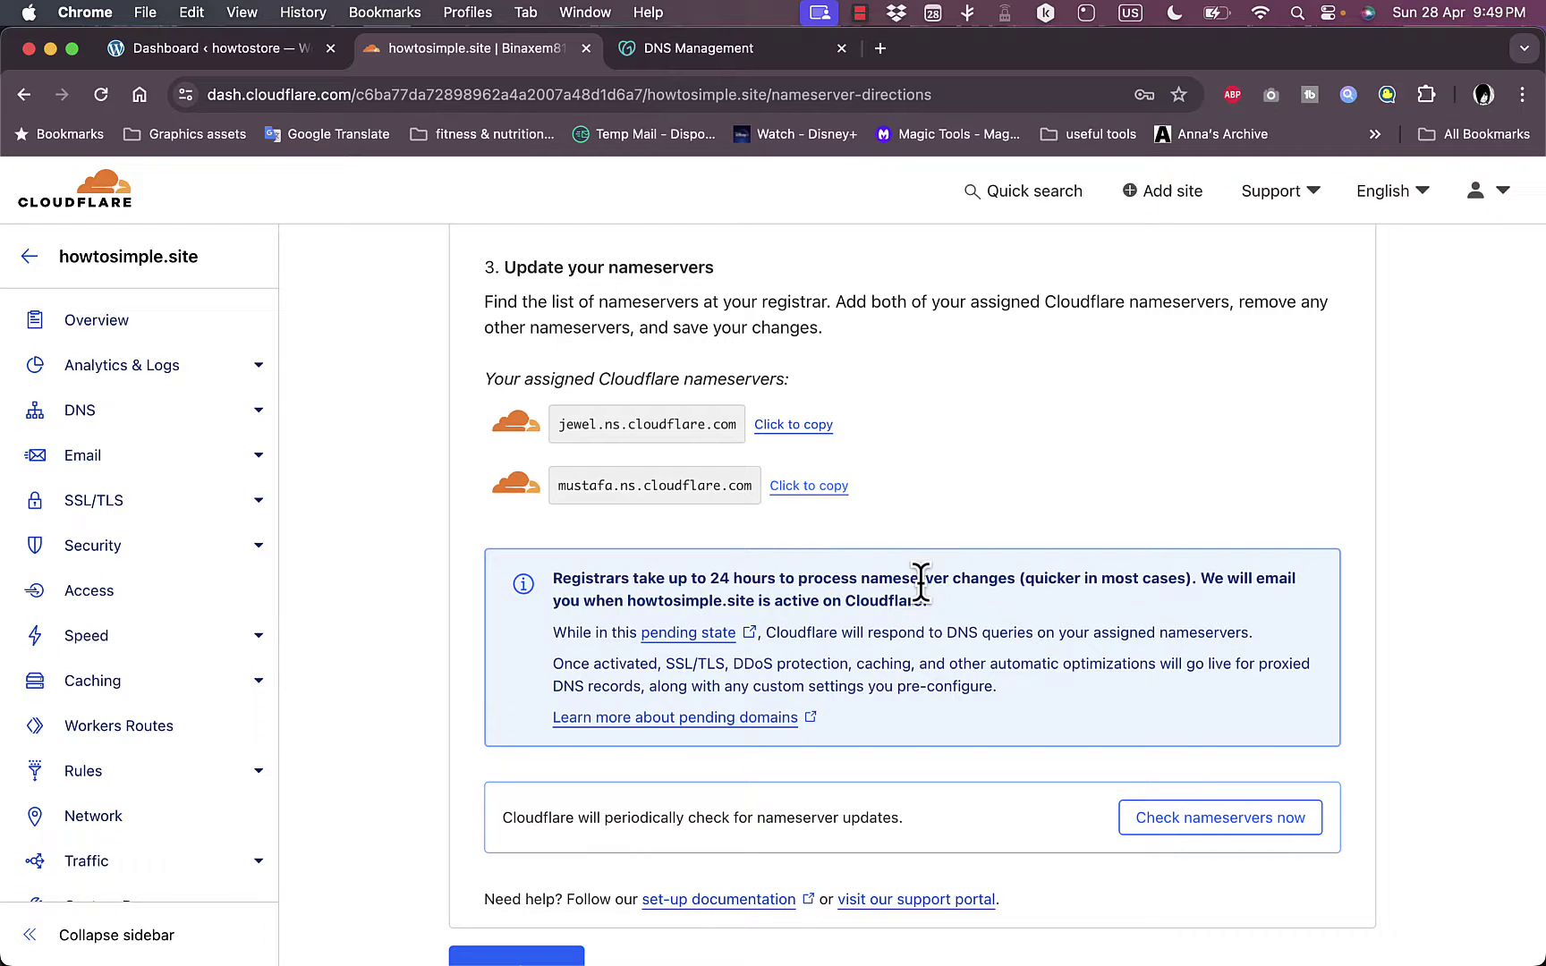
{"action": "scroll", "coordinate": [931, 581], "scroll_direction": "down", "scroll_amount": 2}
{"action": "scroll", "coordinate": [895, 609], "scroll_direction": "down", "scroll_amount": 1}
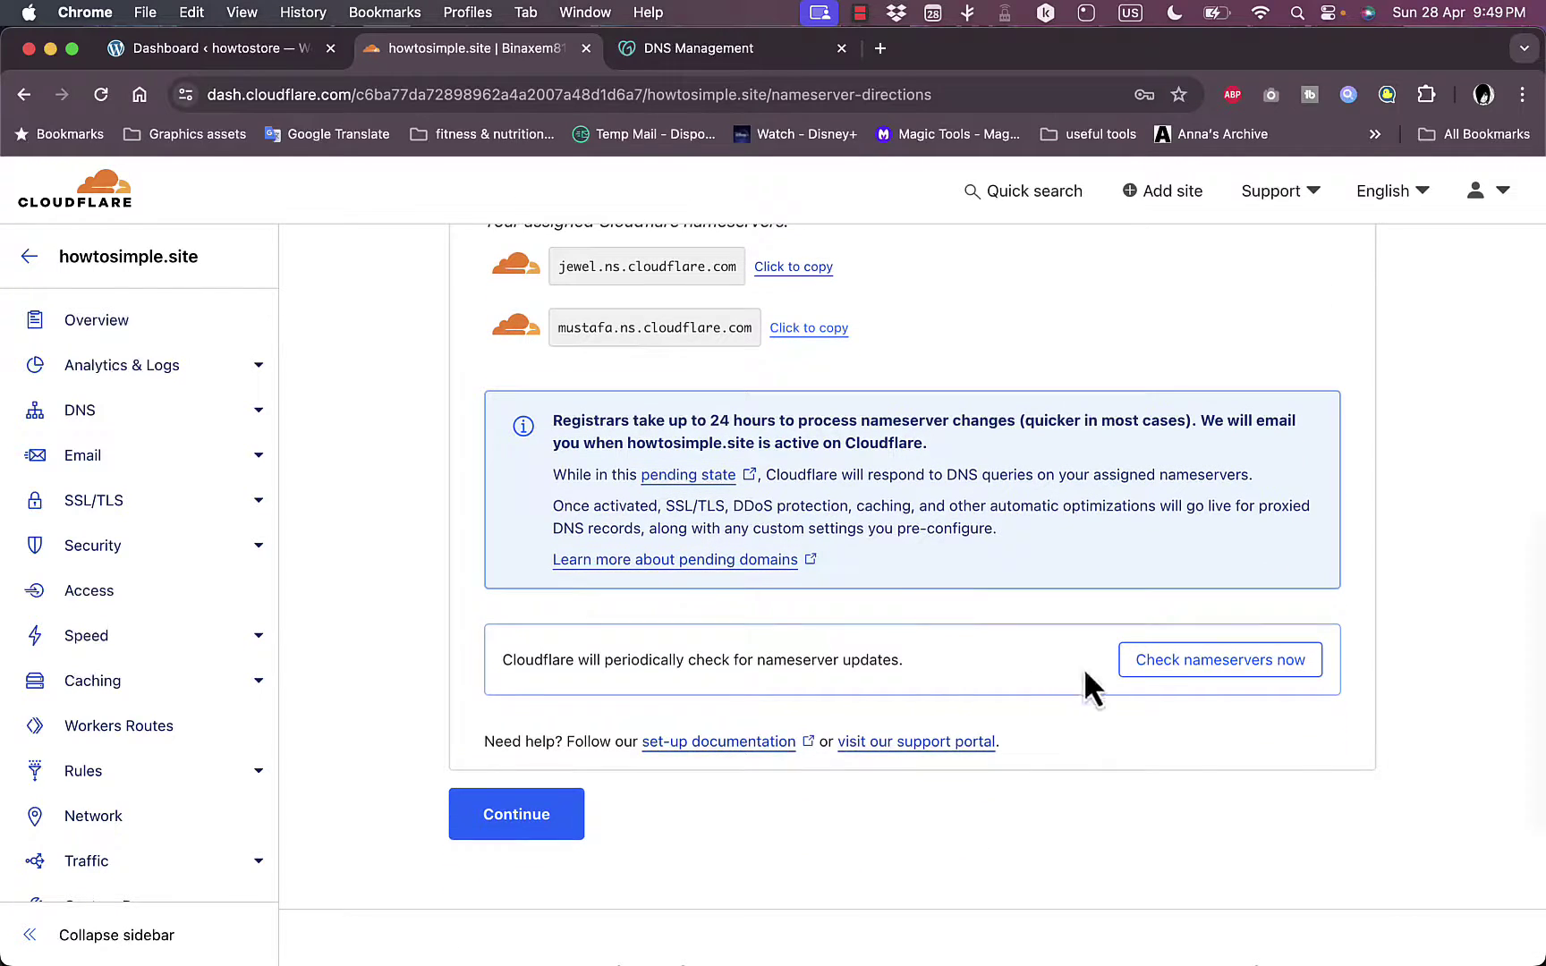
{"action": "left_click", "coordinate": [1155, 680]}
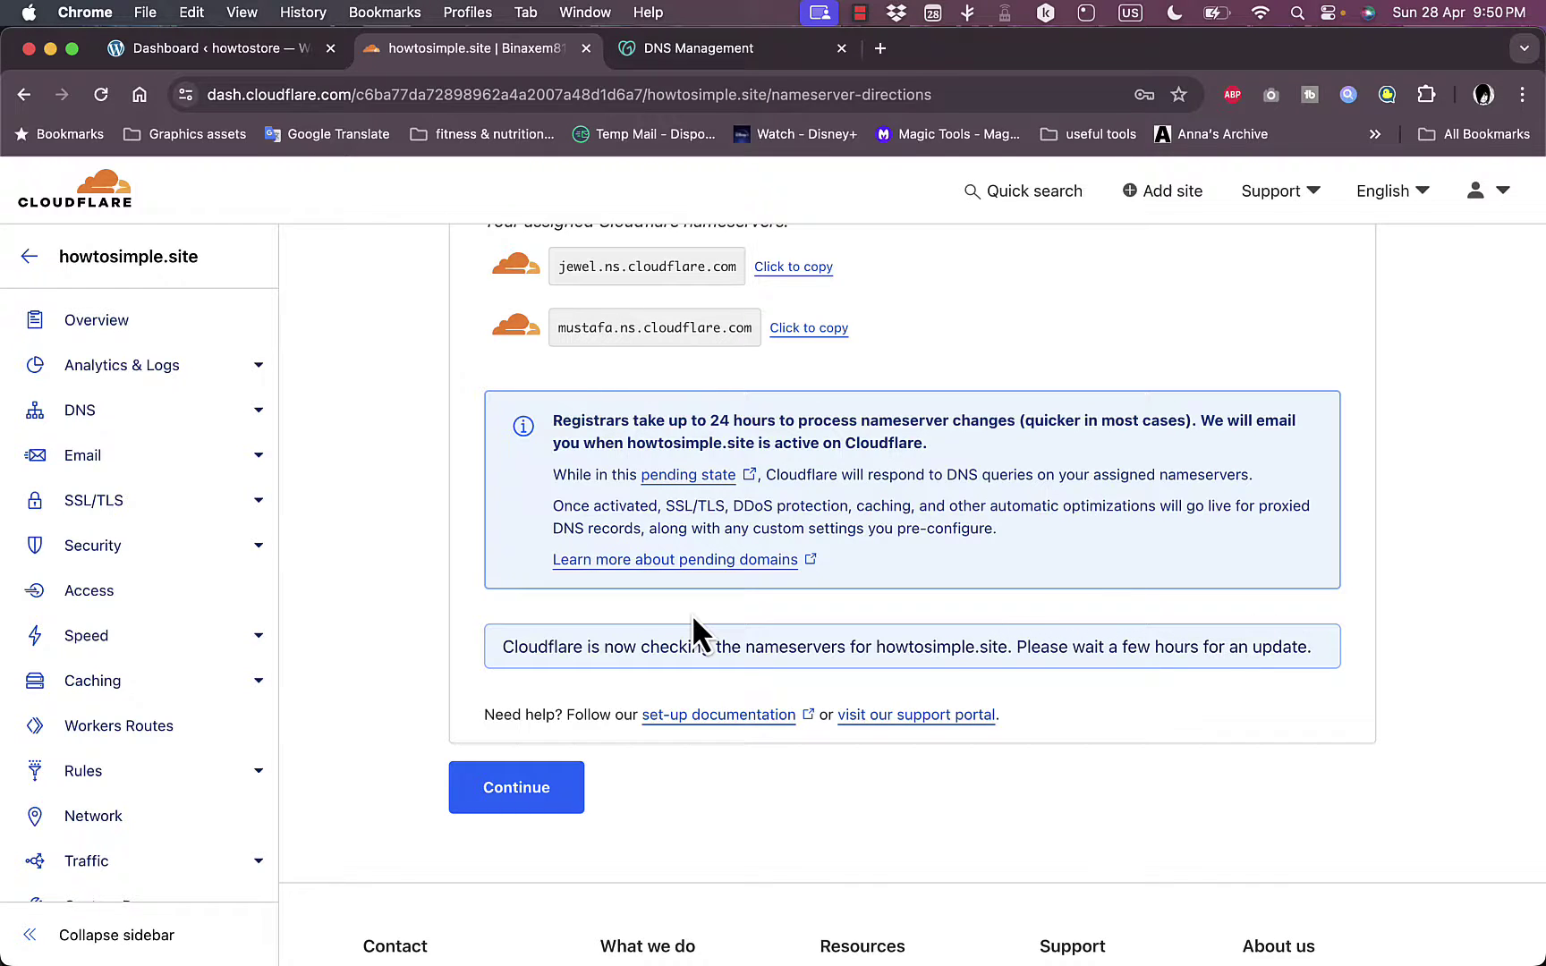
{"action": "scroll", "coordinate": [692, 614], "scroll_direction": "down", "scroll_amount": 2}
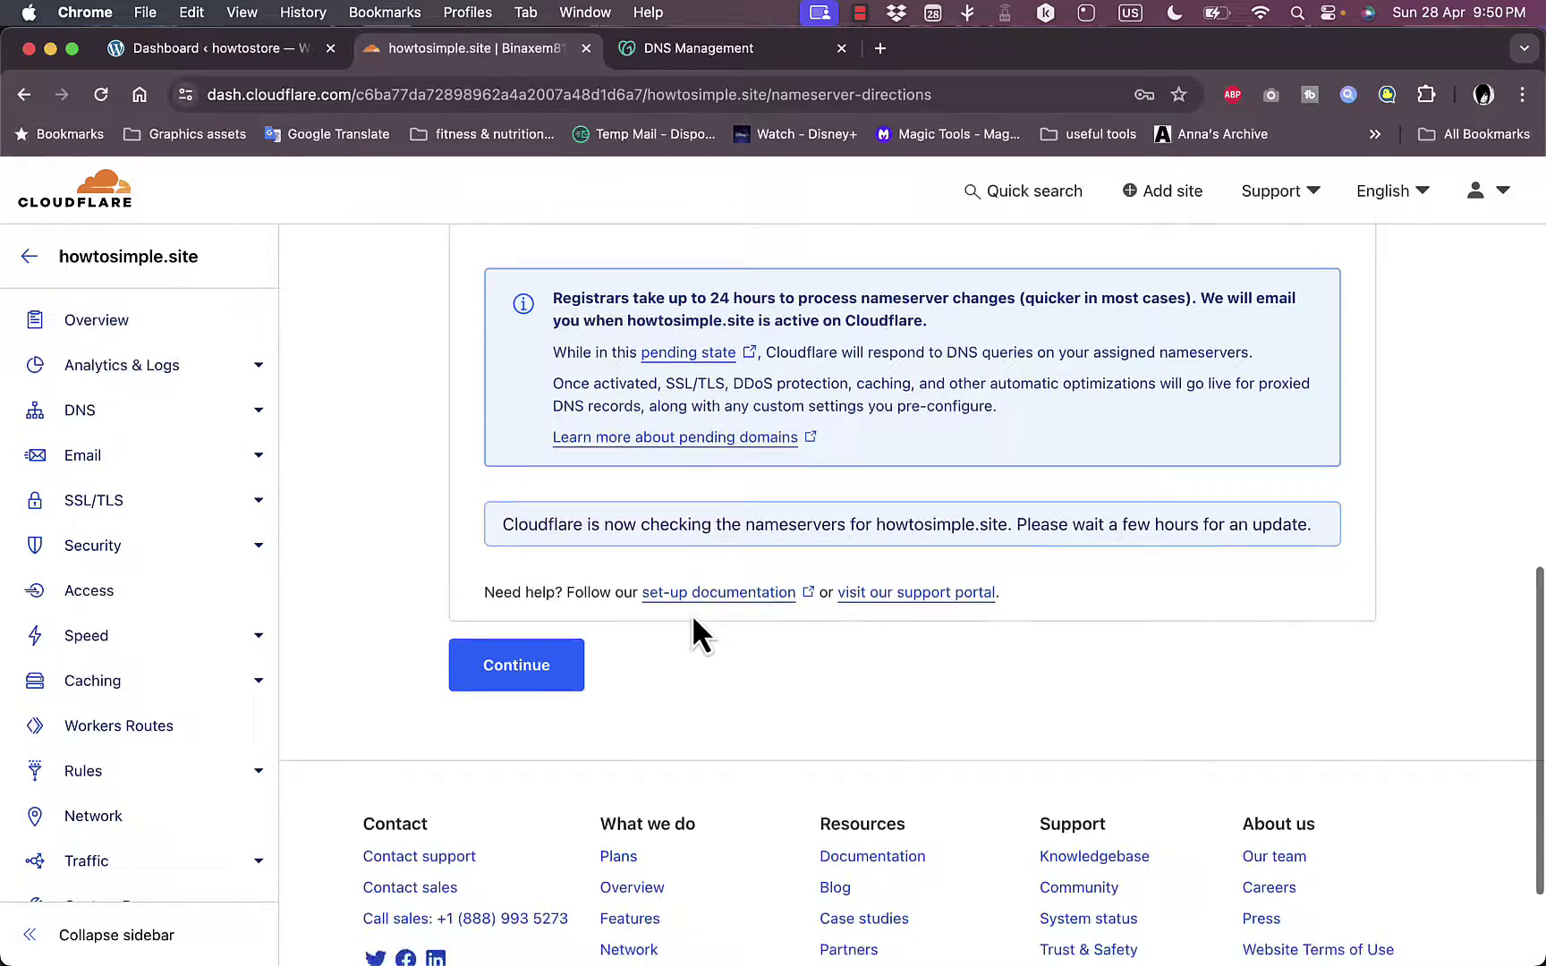
{"action": "scroll", "coordinate": [692, 613], "scroll_direction": "up", "scroll_amount": 13}
{"action": "scroll", "coordinate": [690, 613], "scroll_direction": "down", "scroll_amount": 10}
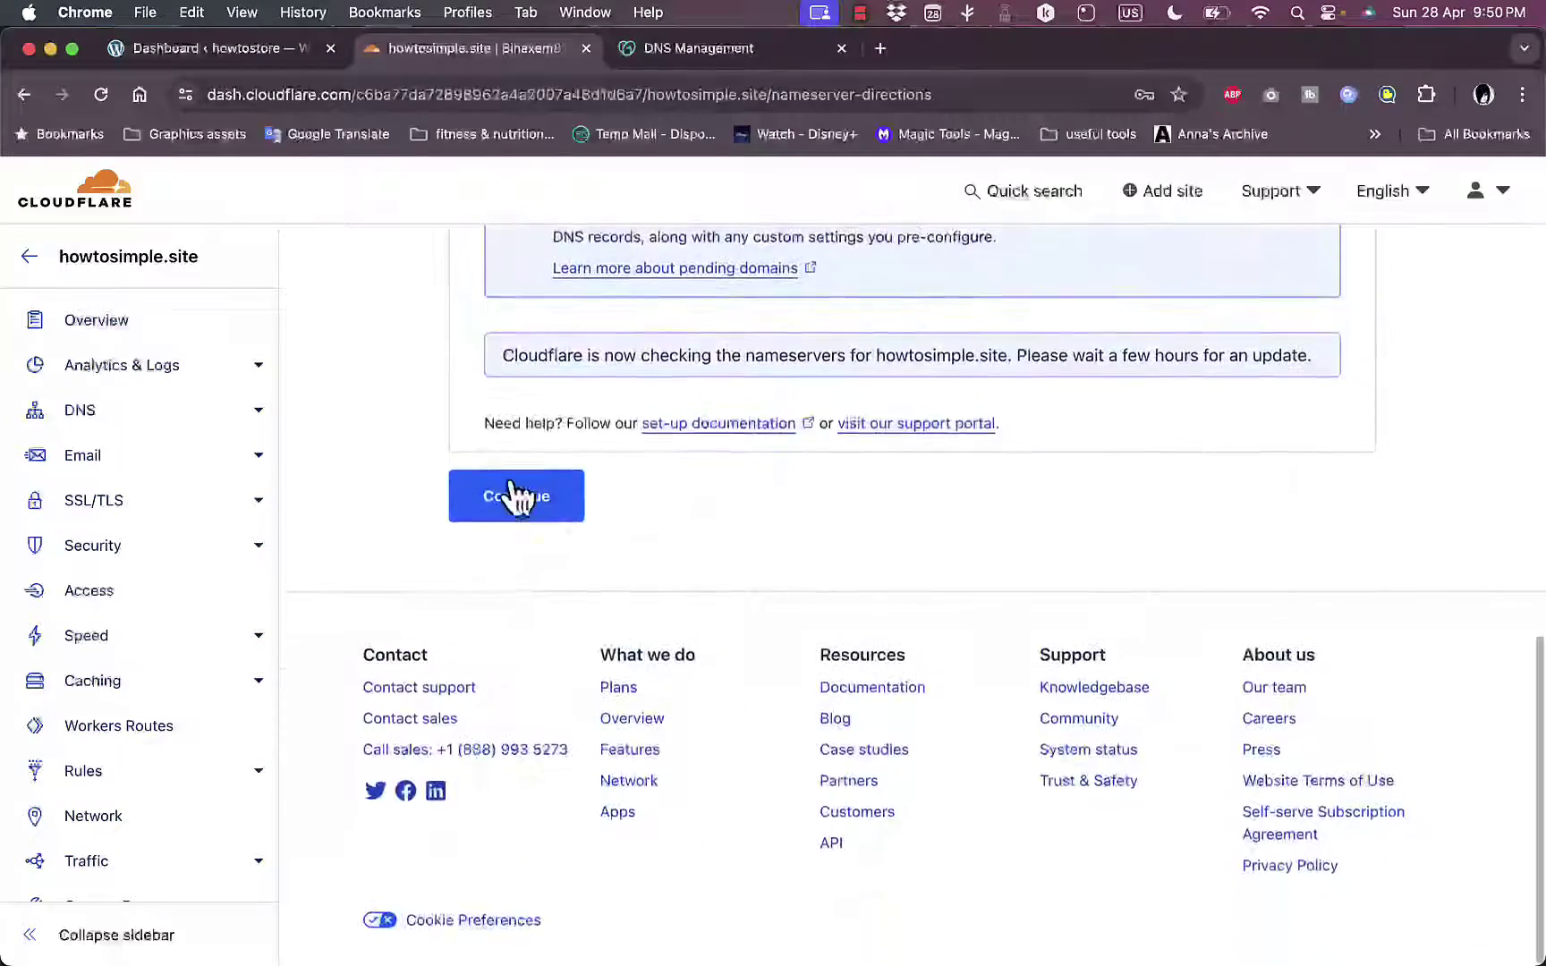
Run the Quick Start Guide enabling Automatic HTTPS Rewrites, Always Use HTTPS and Brotli, then finish
{"action": "left_click", "coordinate": [508, 491]}
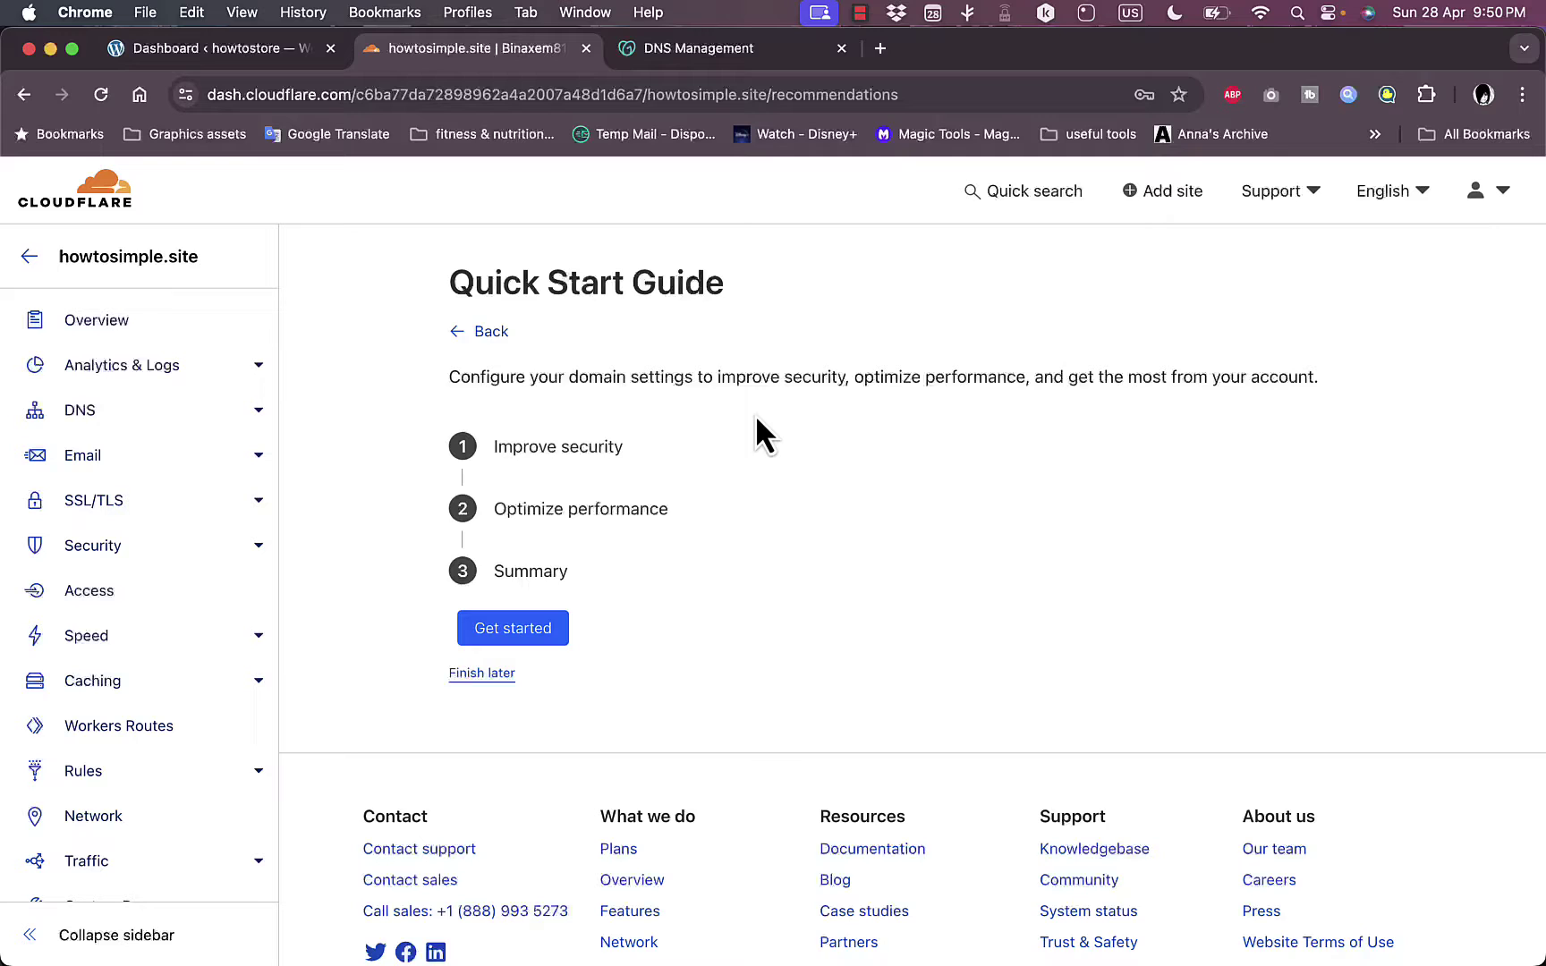
{"action": "left_click", "coordinate": [526, 633]}
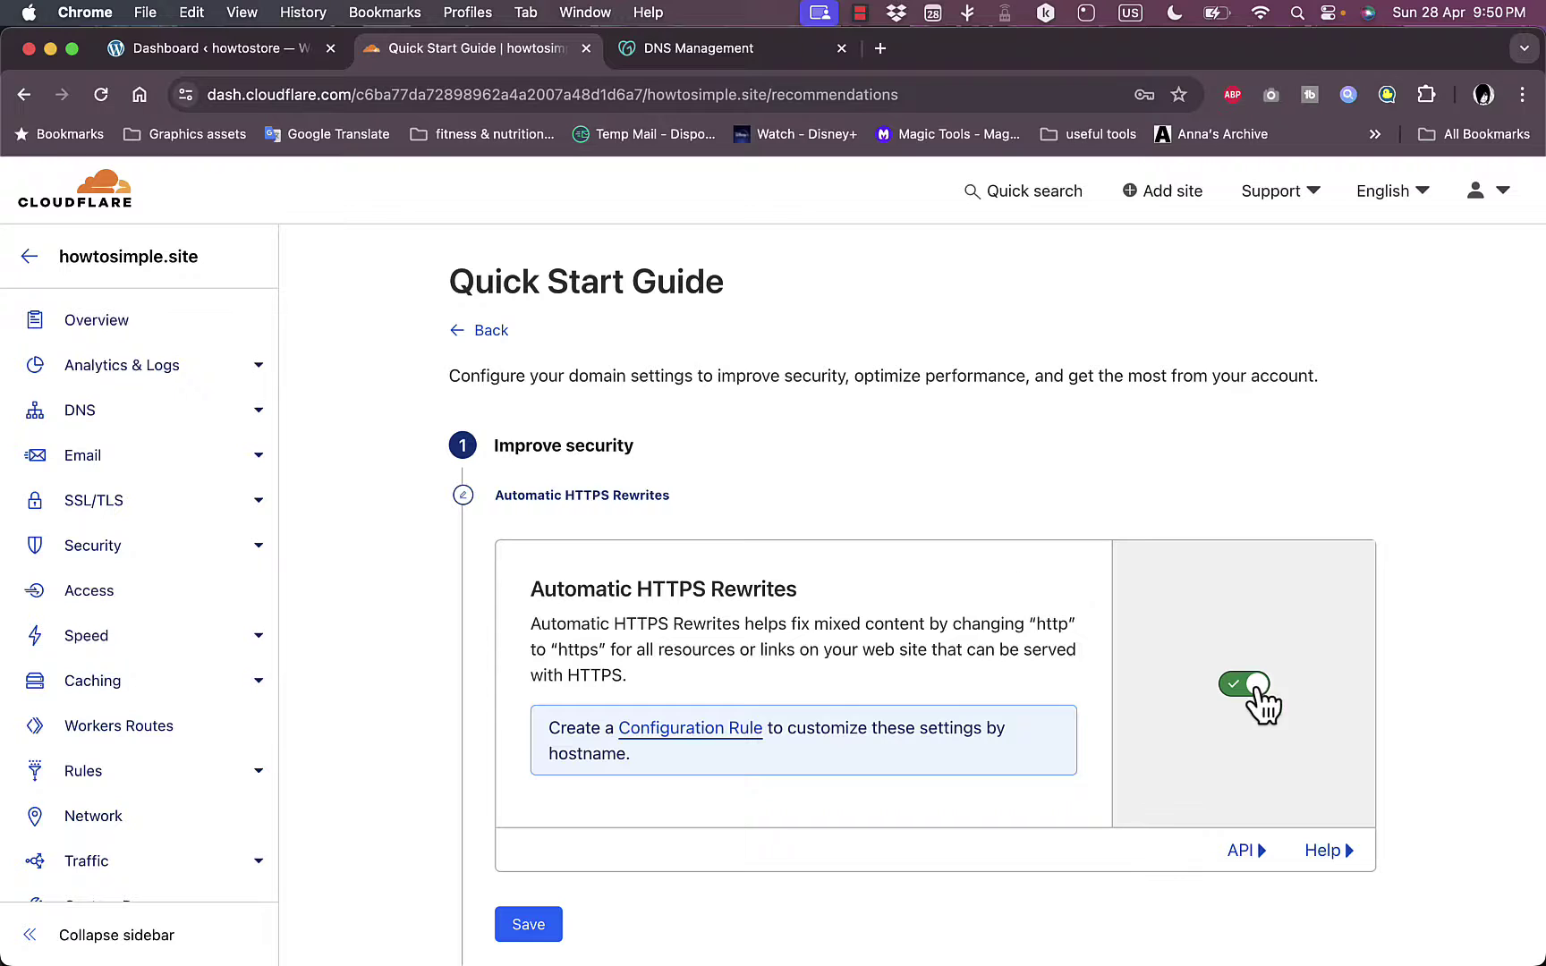
{"action": "scroll", "coordinate": [1229, 640], "scroll_direction": "down", "scroll_amount": 5}
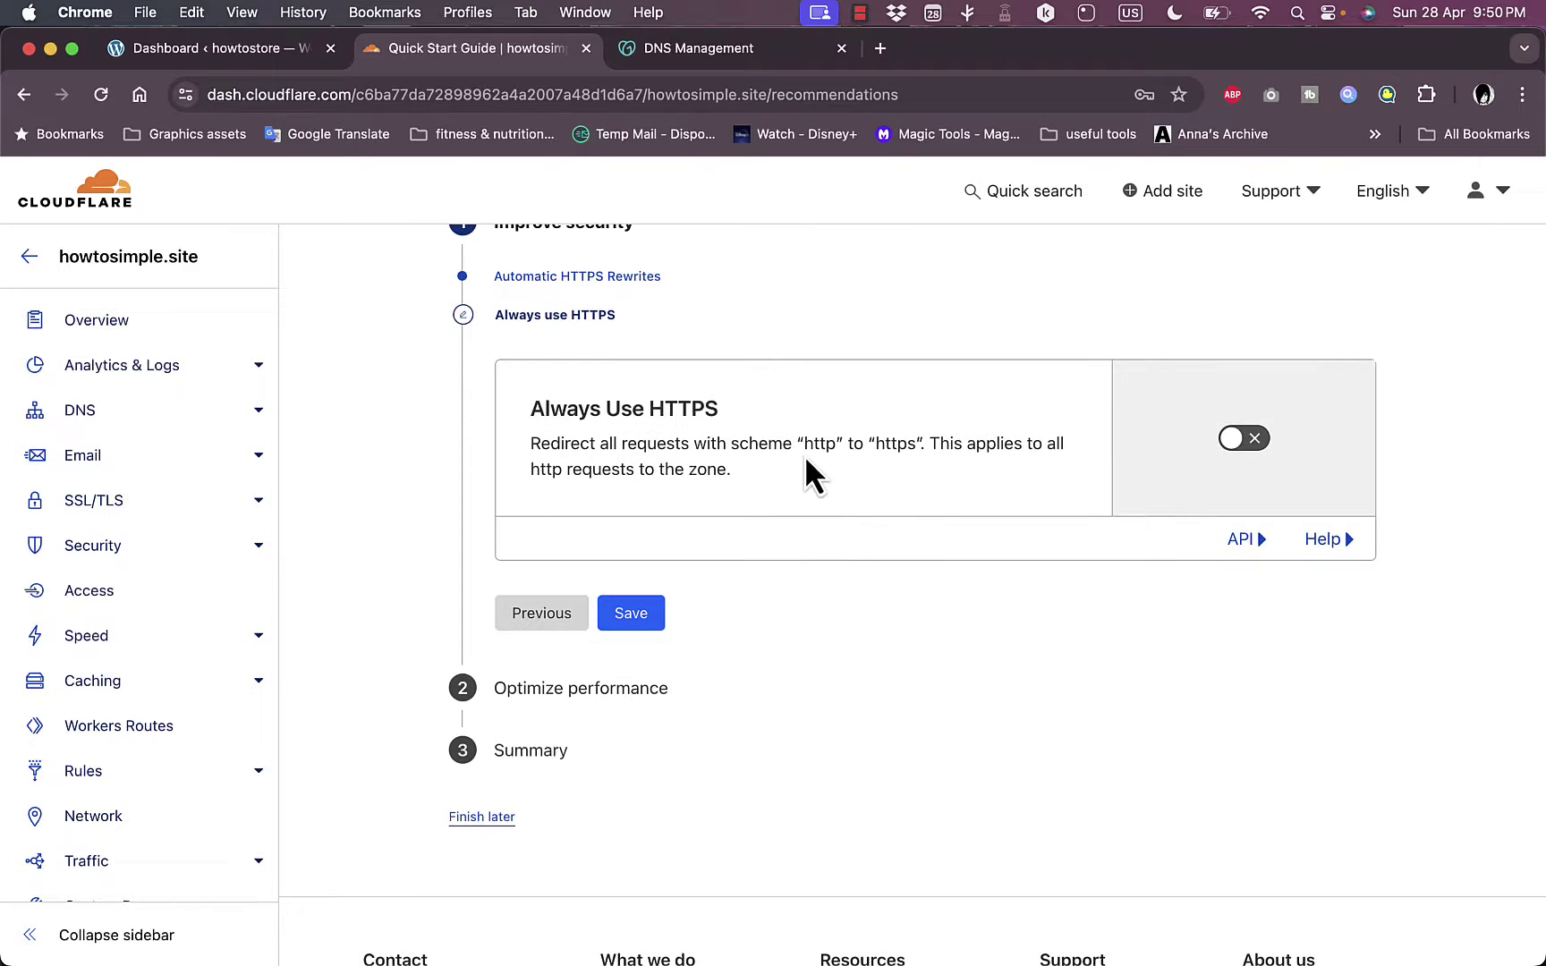
{"action": "left_click", "coordinate": [1240, 439]}
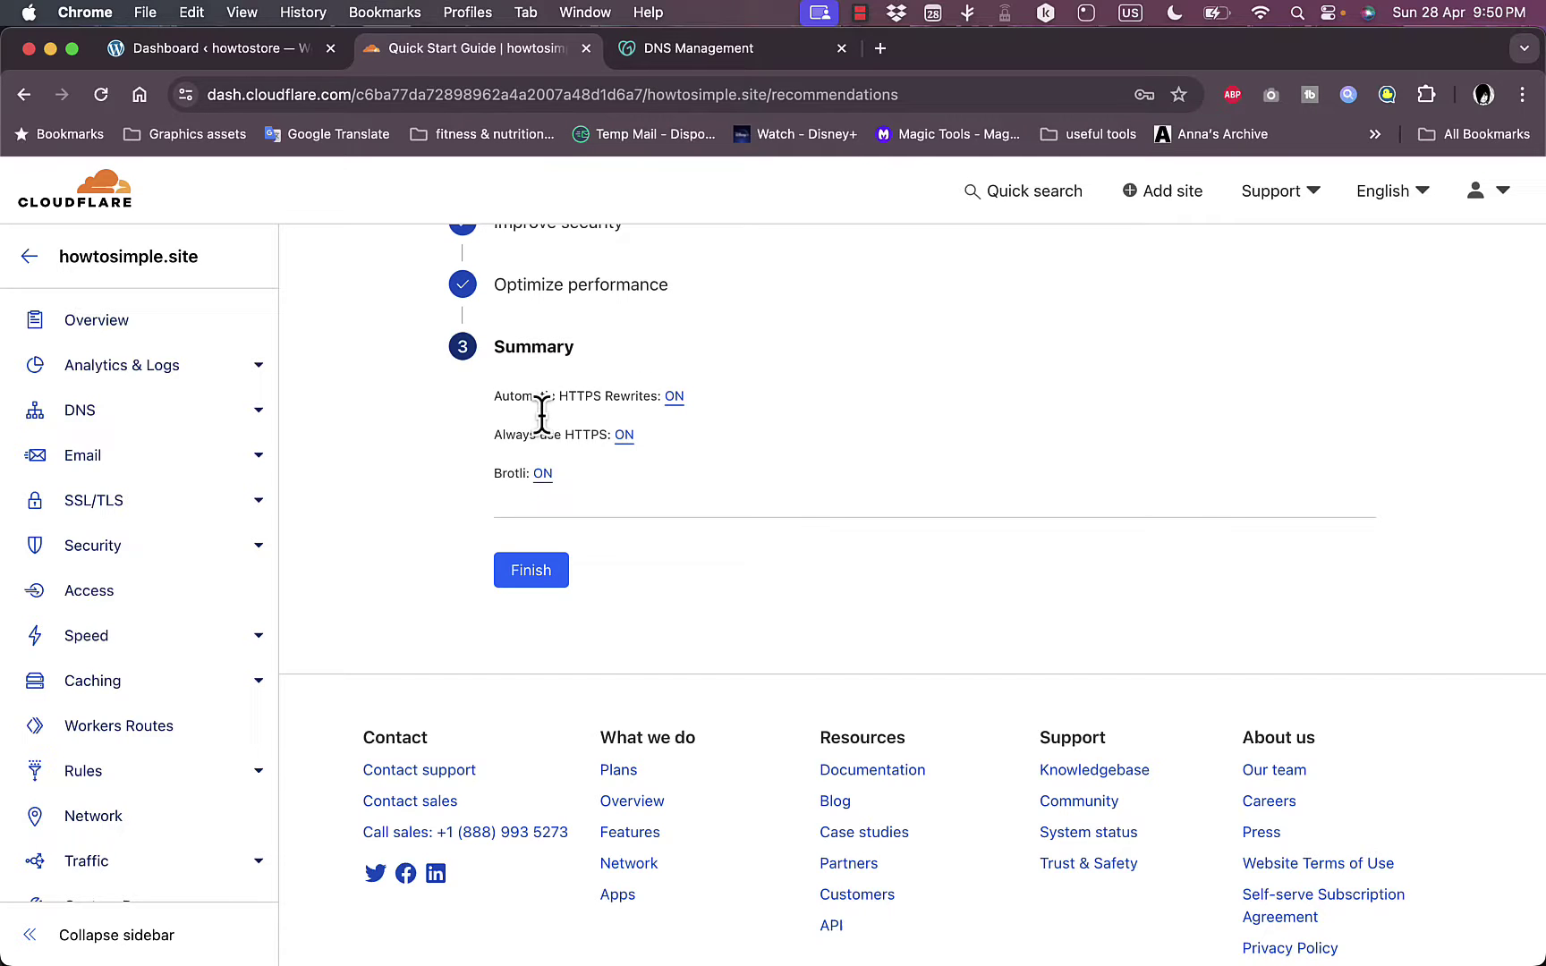
{"action": "left_click", "coordinate": [534, 572]}
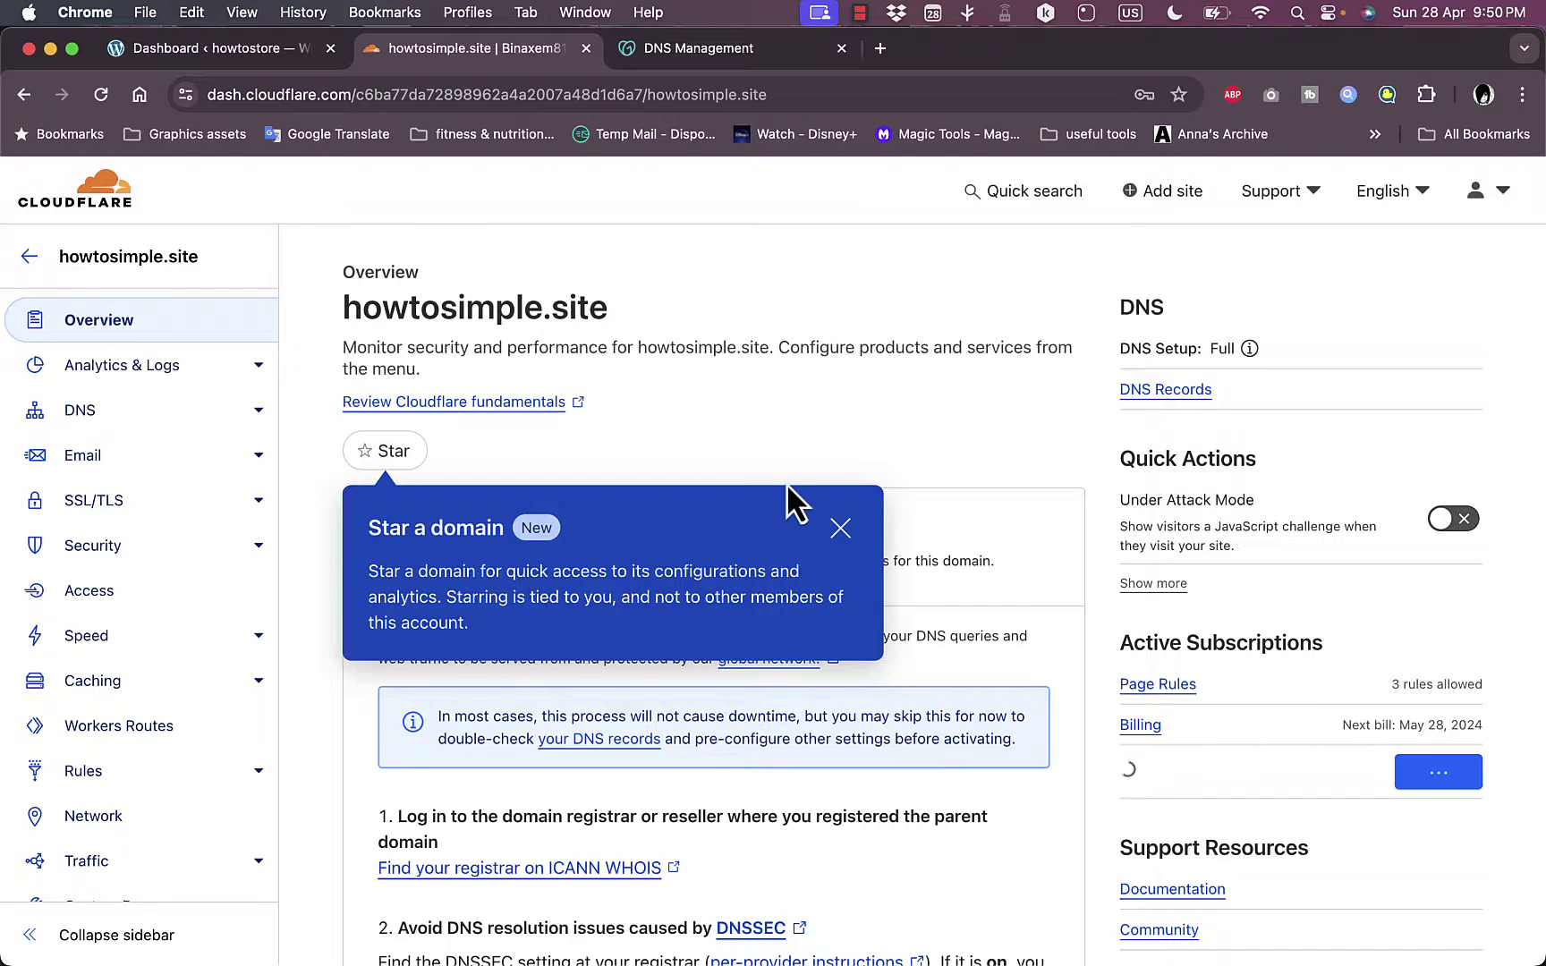
Dismiss the 'Star a domain' tip and request another nameserver check from step 3
{"action": "left_click", "coordinate": [840, 530]}
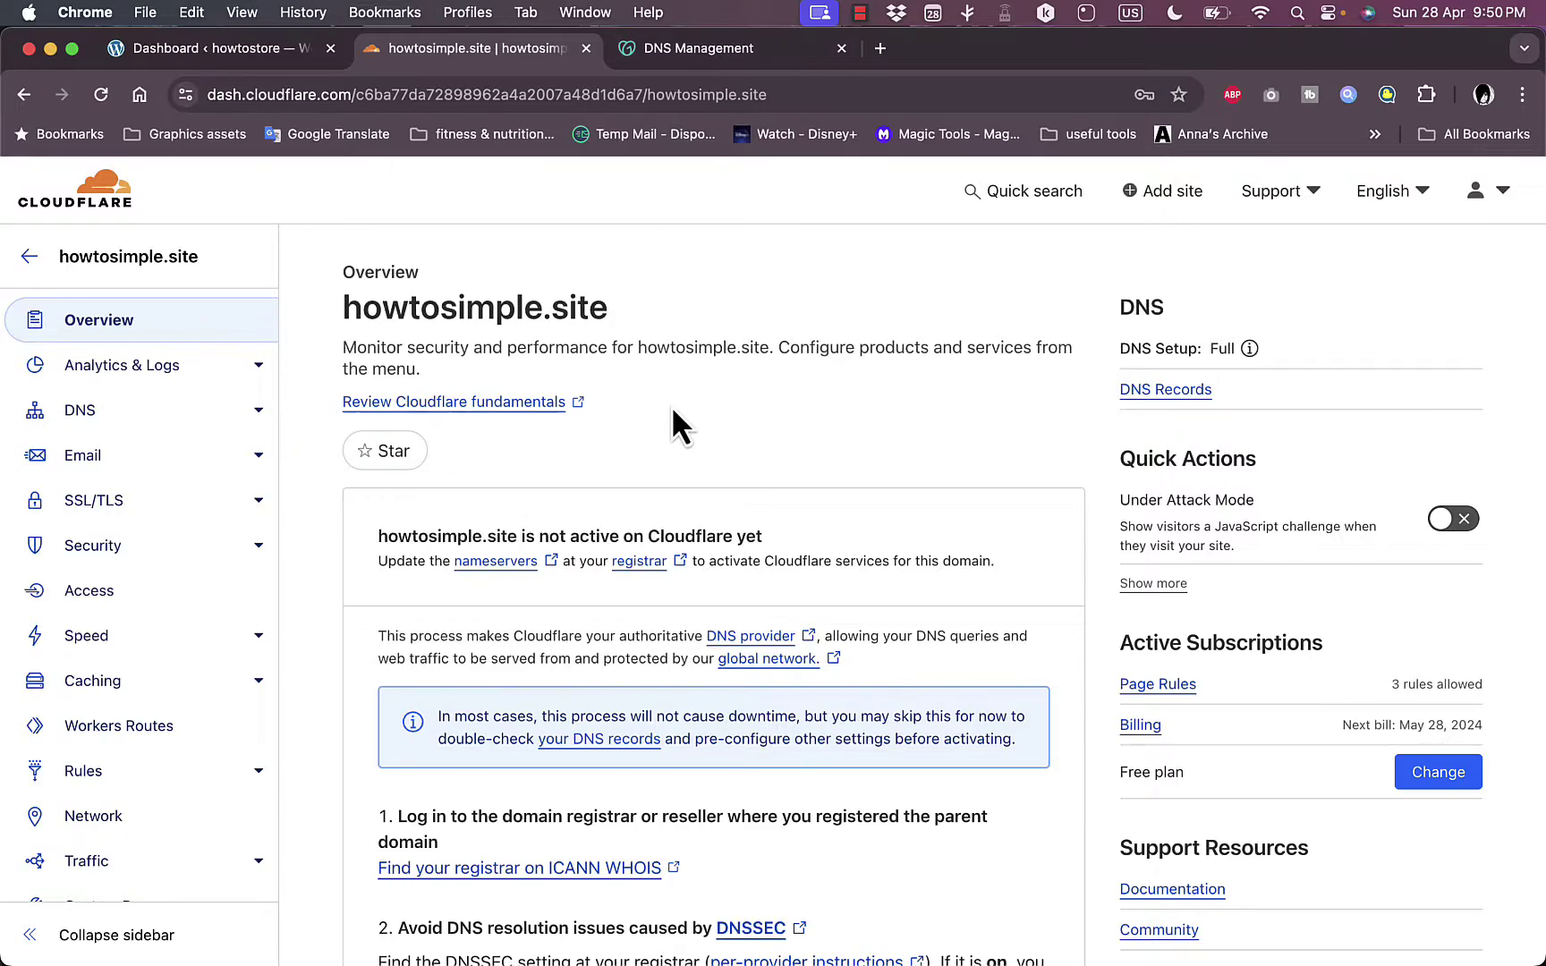
{"action": "scroll", "coordinate": [672, 406], "scroll_direction": "down", "scroll_amount": 3}
{"action": "scroll", "coordinate": [672, 406], "scroll_direction": "down", "scroll_amount": 12}
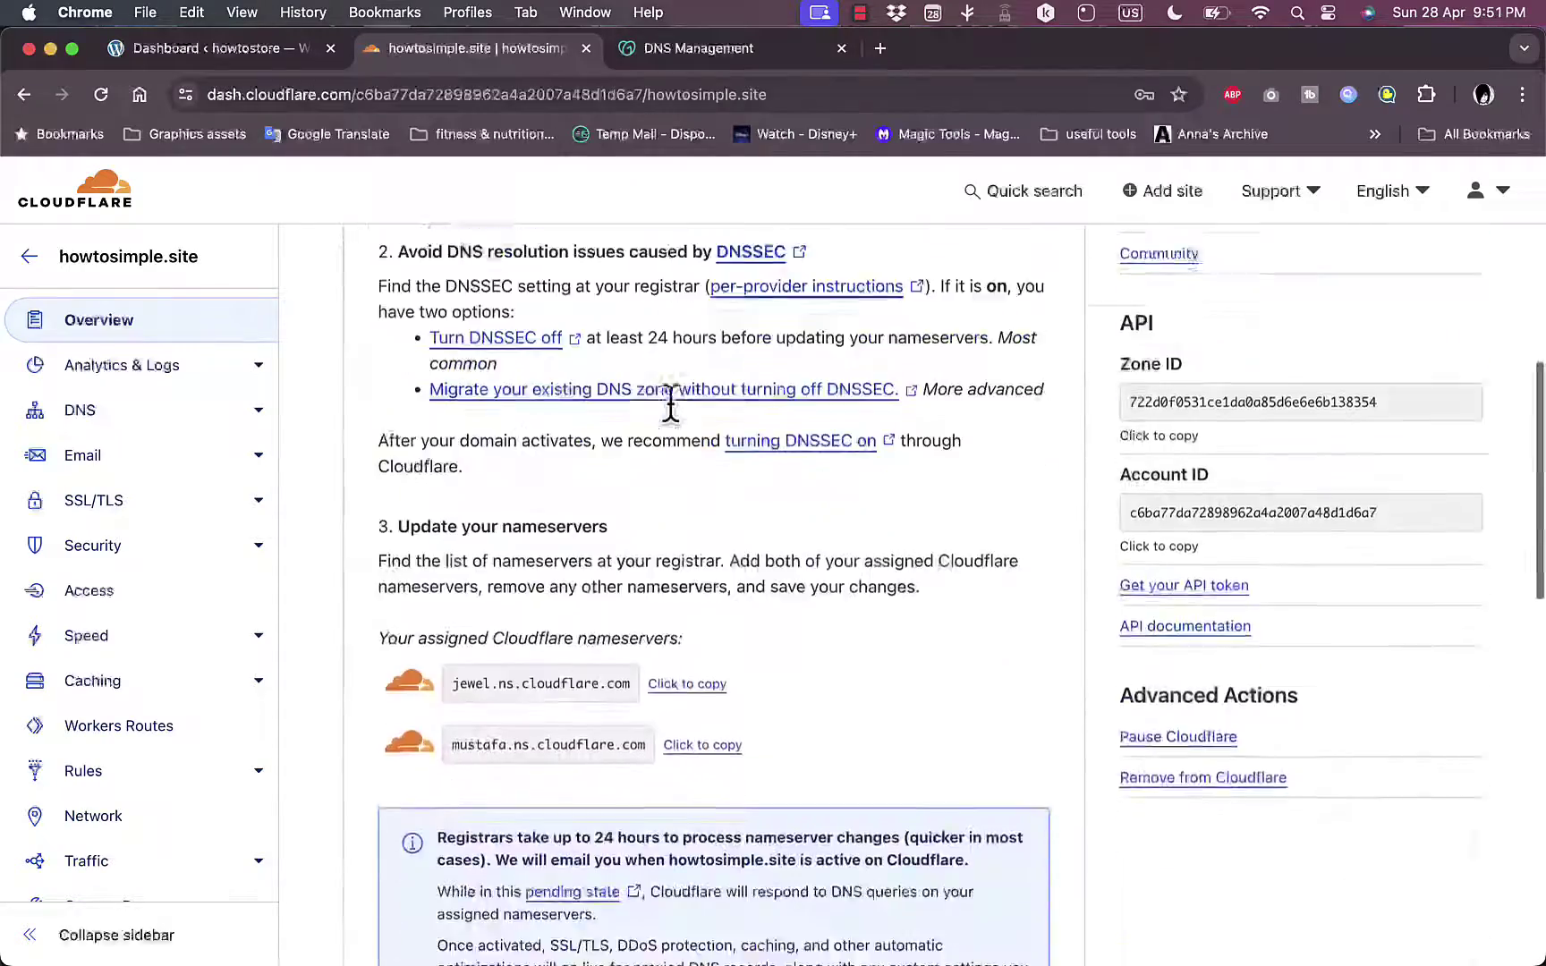
{"action": "scroll", "coordinate": [672, 406], "scroll_direction": "down", "scroll_amount": 5}
{"action": "scroll", "coordinate": [672, 406], "scroll_direction": "up", "scroll_amount": 20}
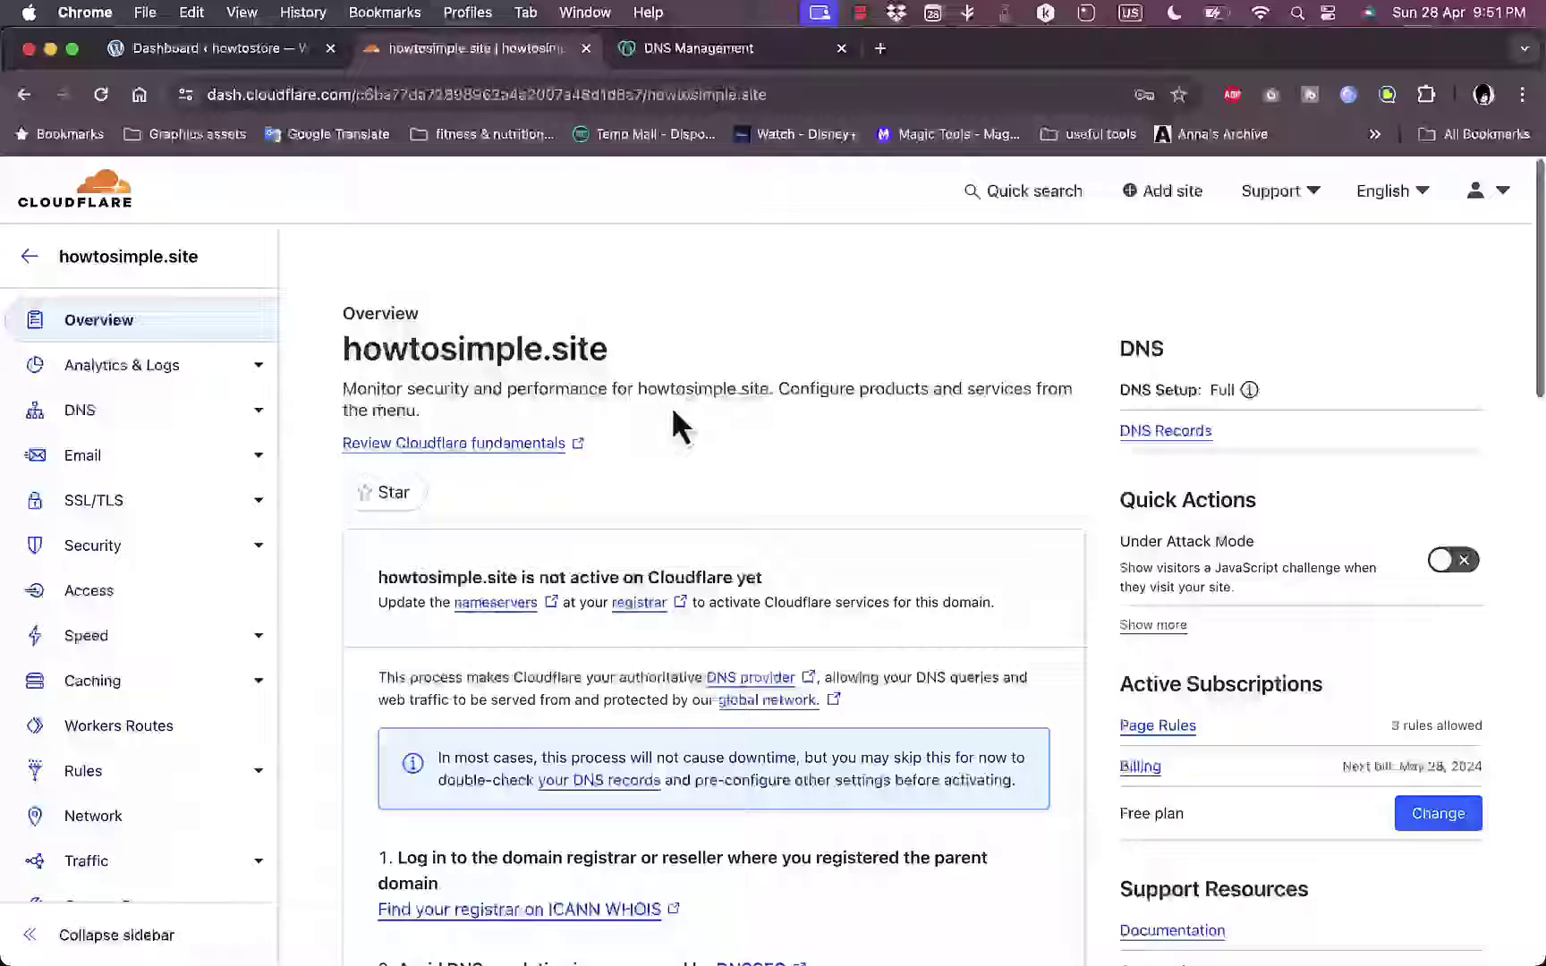
{"action": "scroll", "coordinate": [672, 406], "scroll_direction": "down", "scroll_amount": 1}
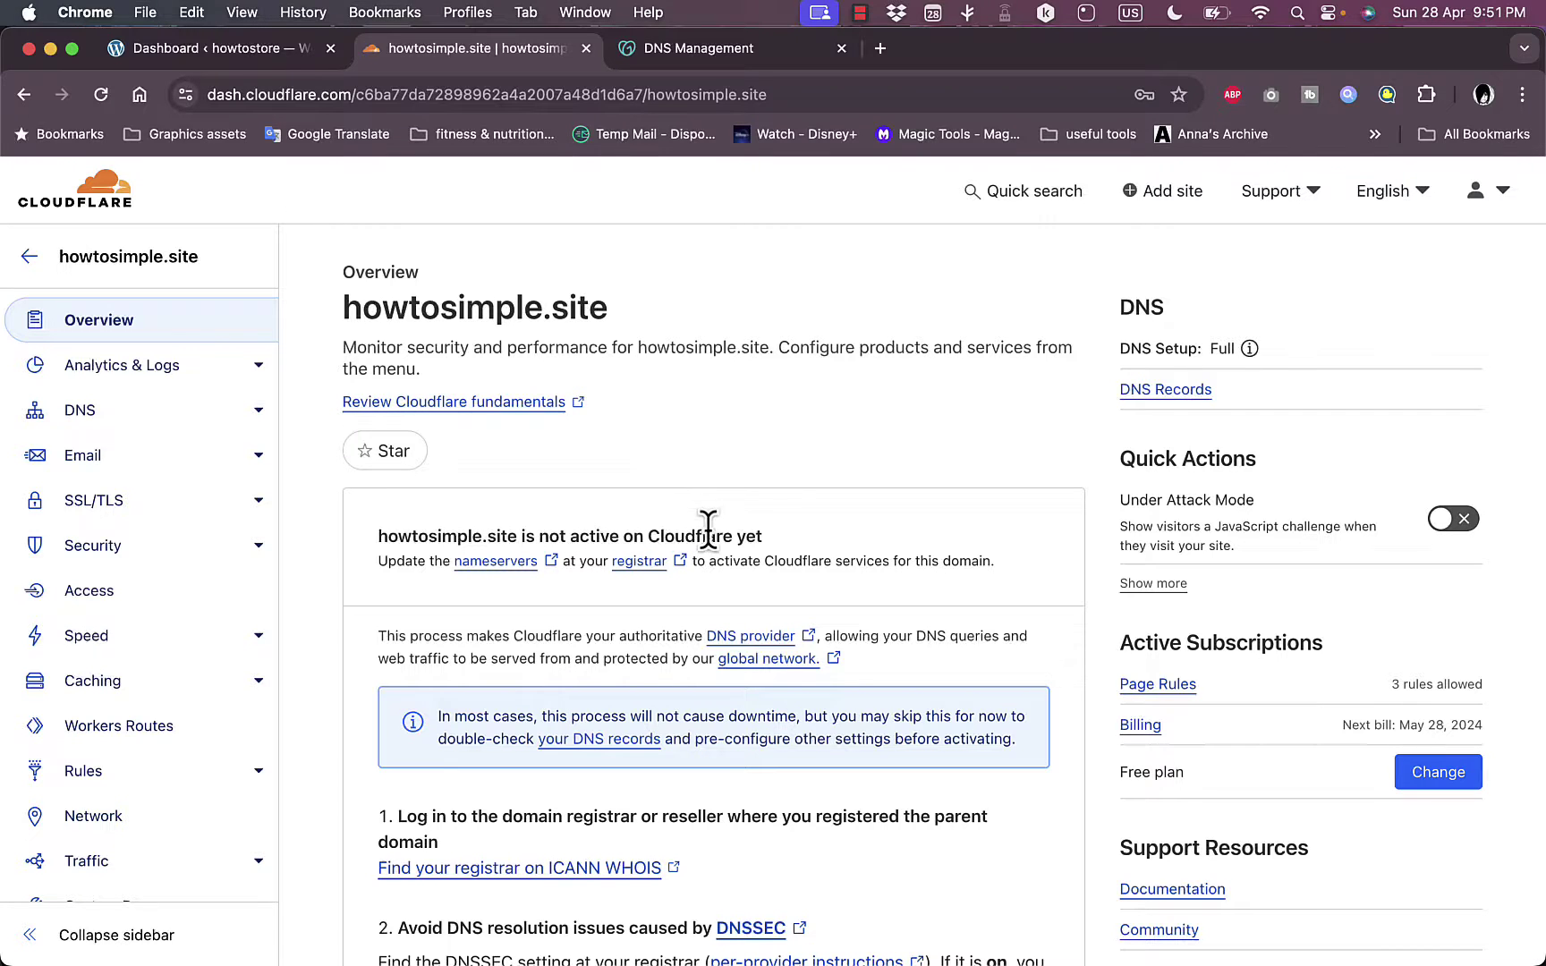
{"action": "scroll", "coordinate": [608, 635], "scroll_direction": "down", "scroll_amount": 8}
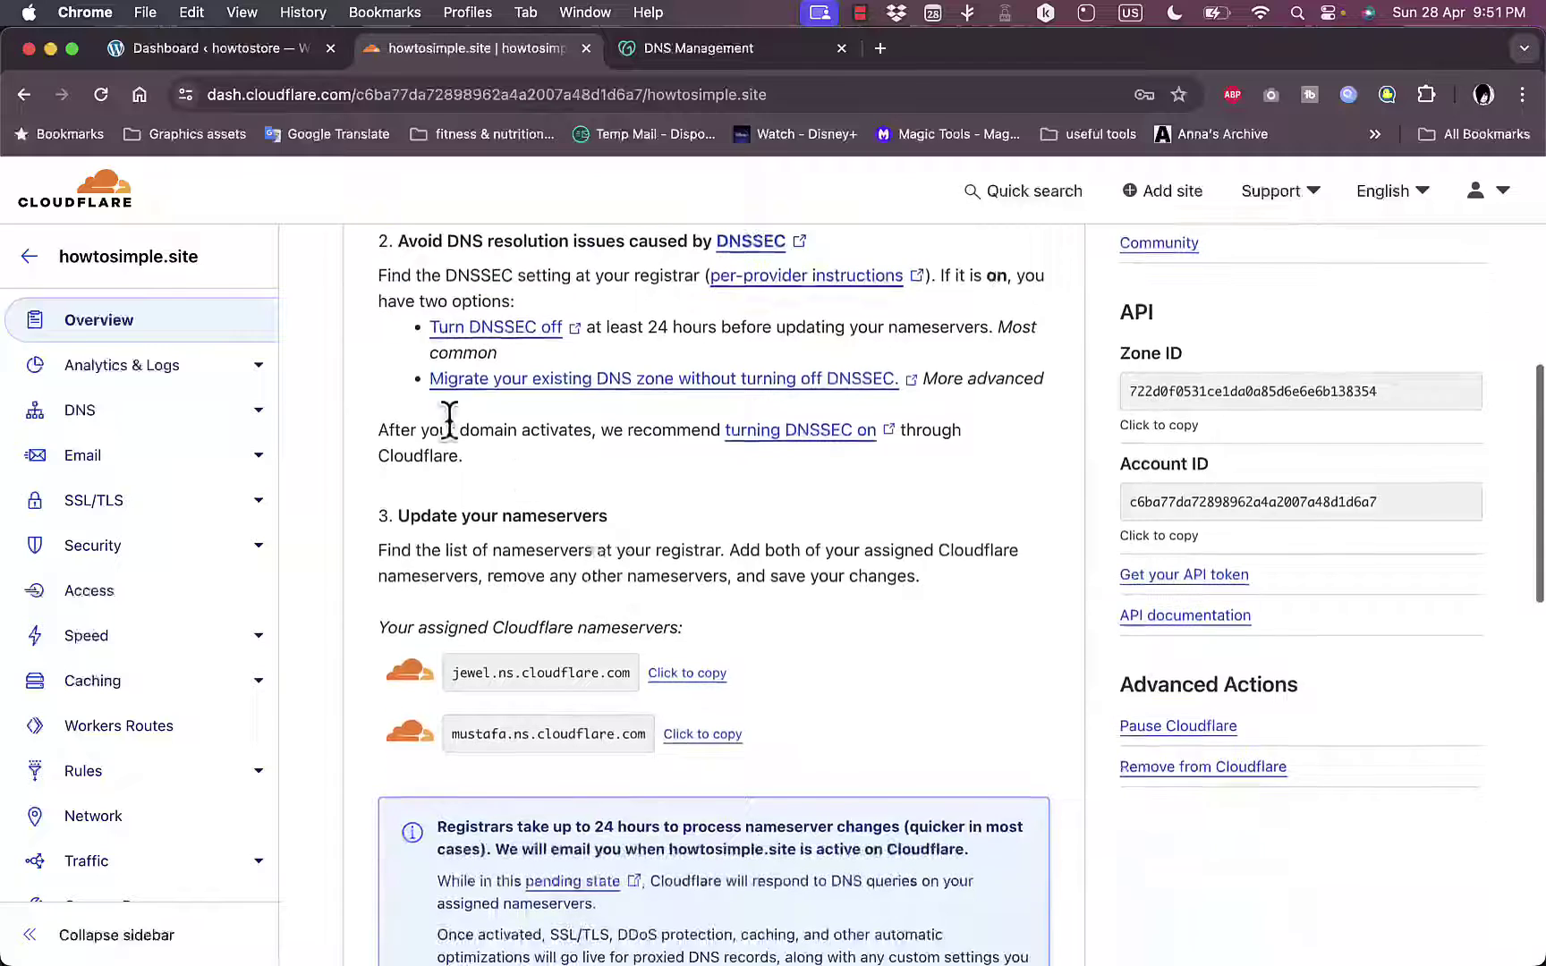
{"action": "scroll", "coordinate": [587, 624], "scroll_direction": "down", "scroll_amount": 3}
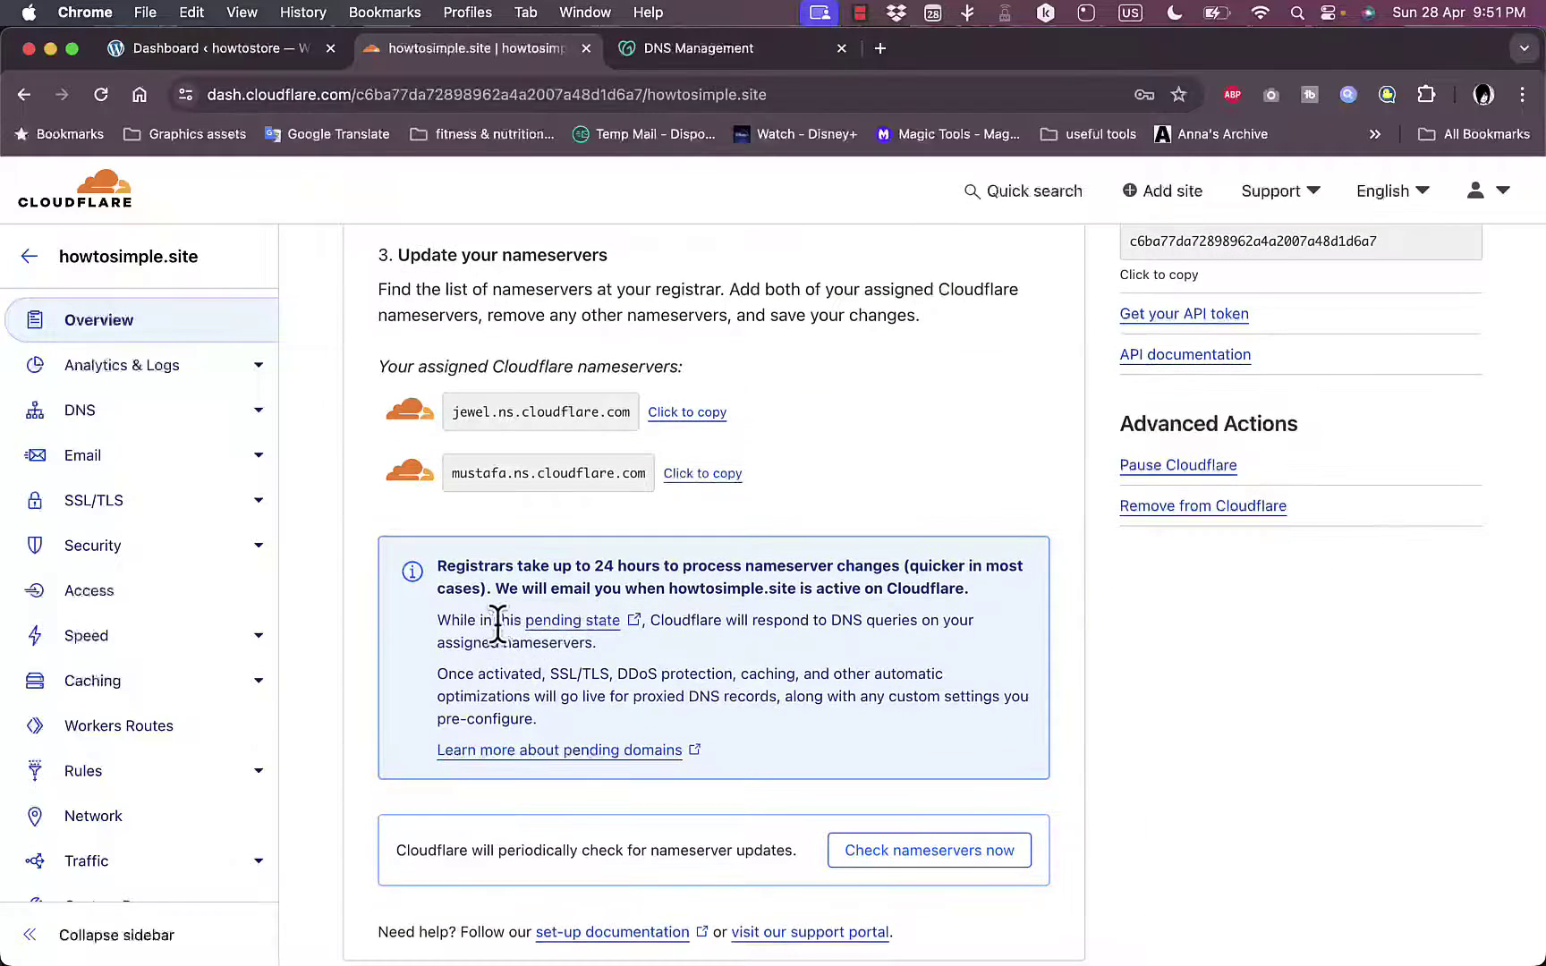
{"action": "left_click", "coordinate": [940, 861]}
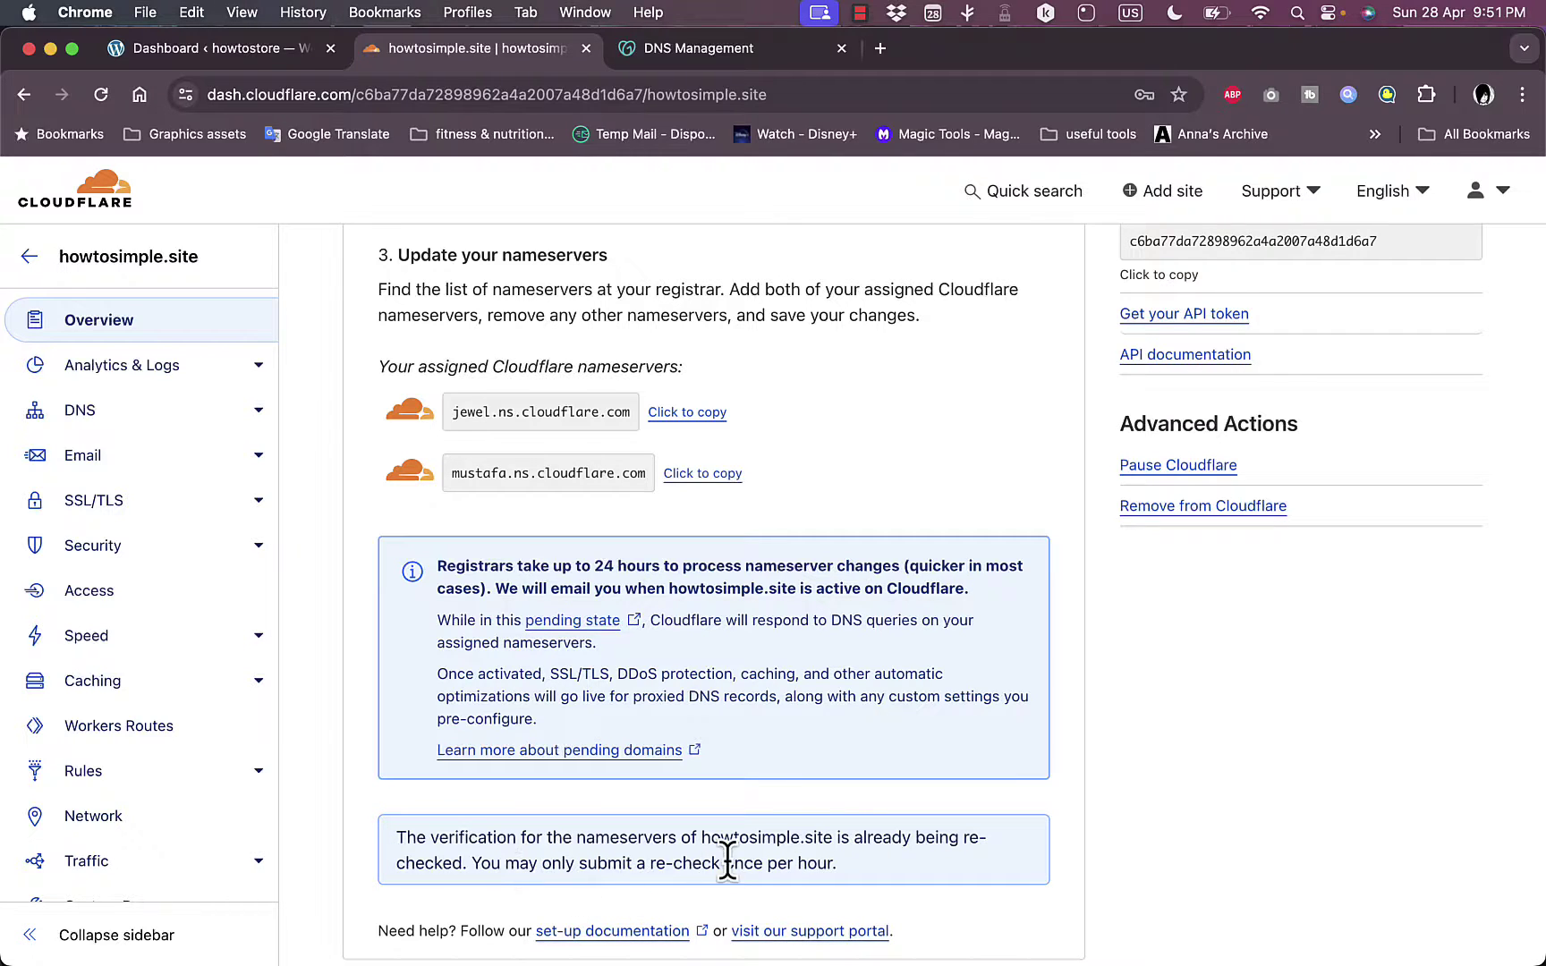
Scroll through the Recommendations section of the overview page
{"action": "scroll", "coordinate": [865, 832], "scroll_direction": "down", "scroll_amount": 5}
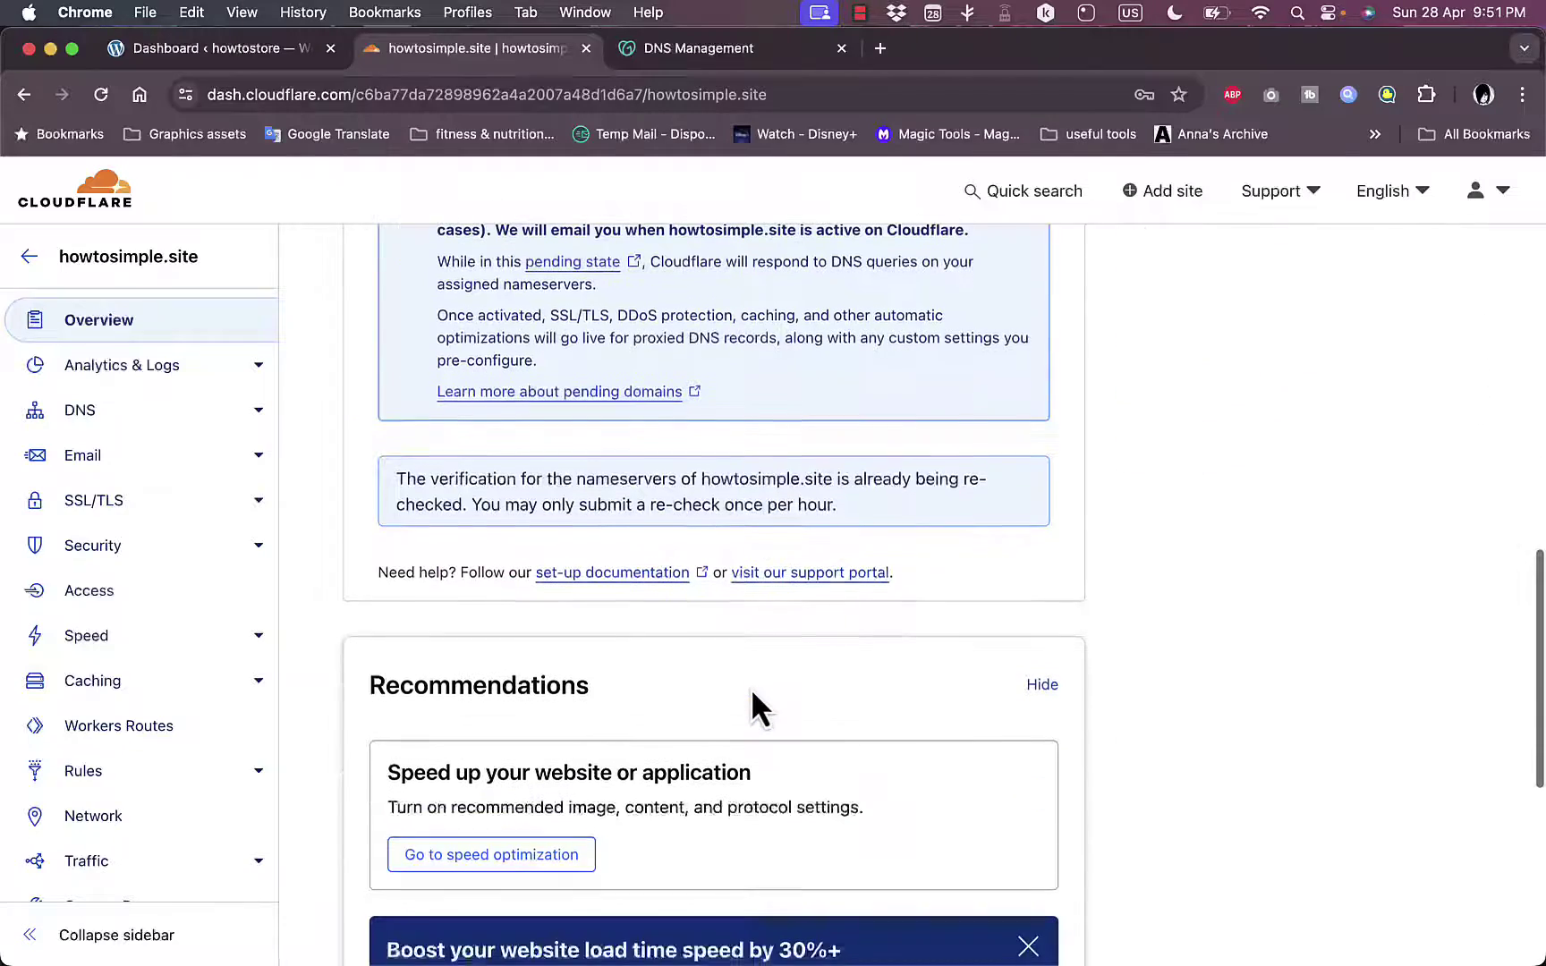
{"action": "scroll", "coordinate": [703, 554], "scroll_direction": "down", "scroll_amount": 4}
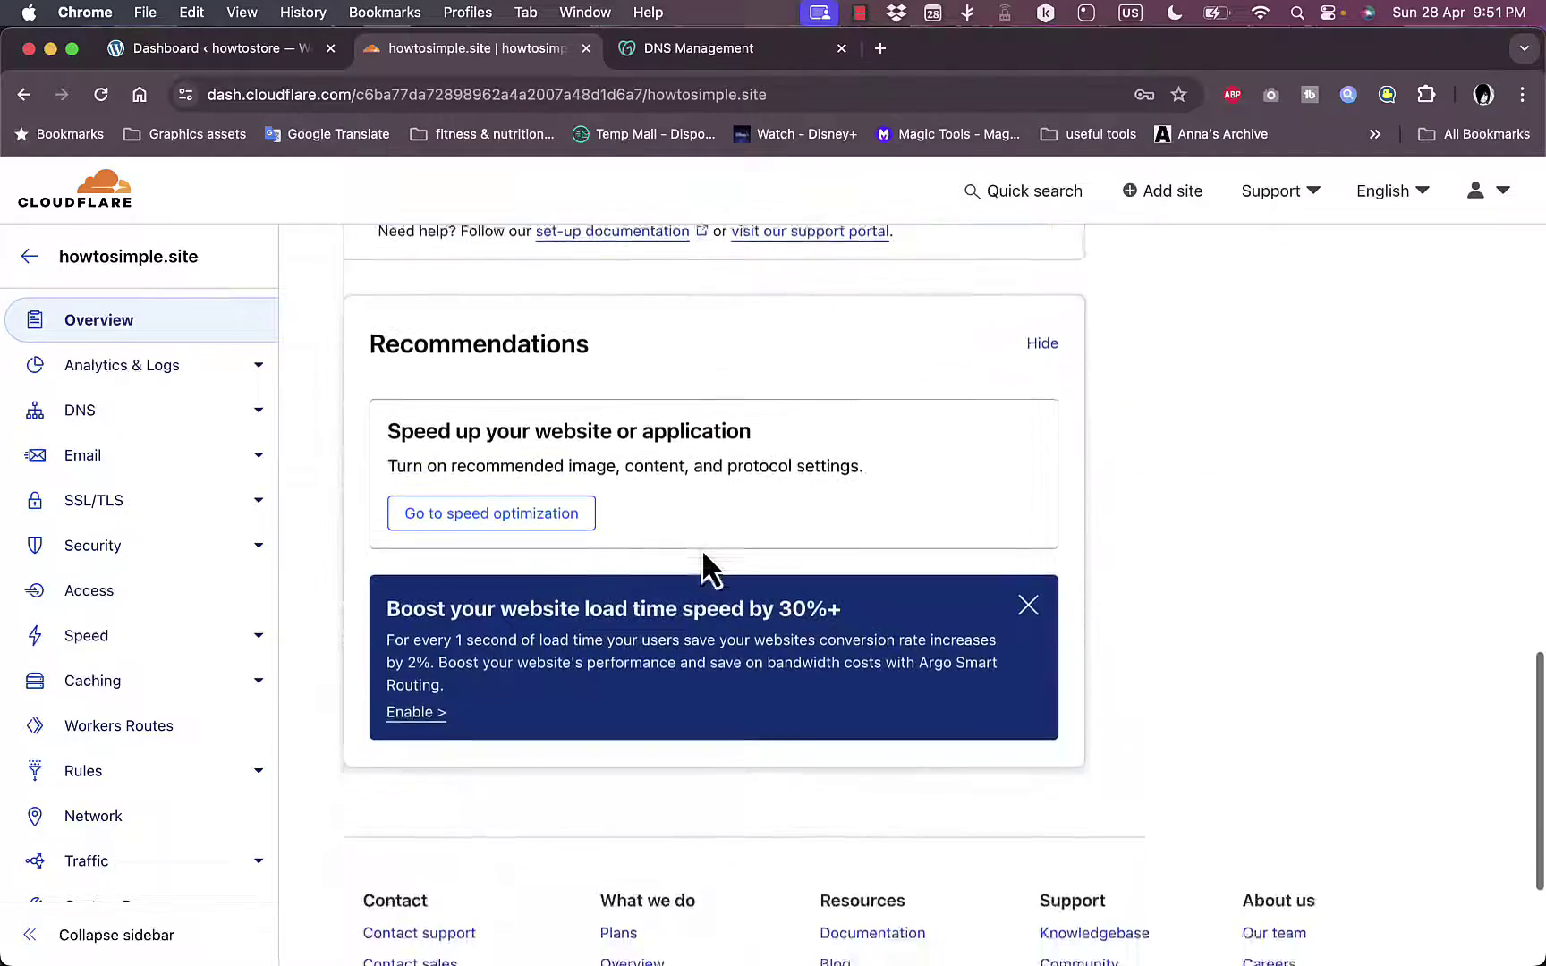
{"action": "scroll", "coordinate": [703, 561], "scroll_direction": "up", "scroll_amount": 15}
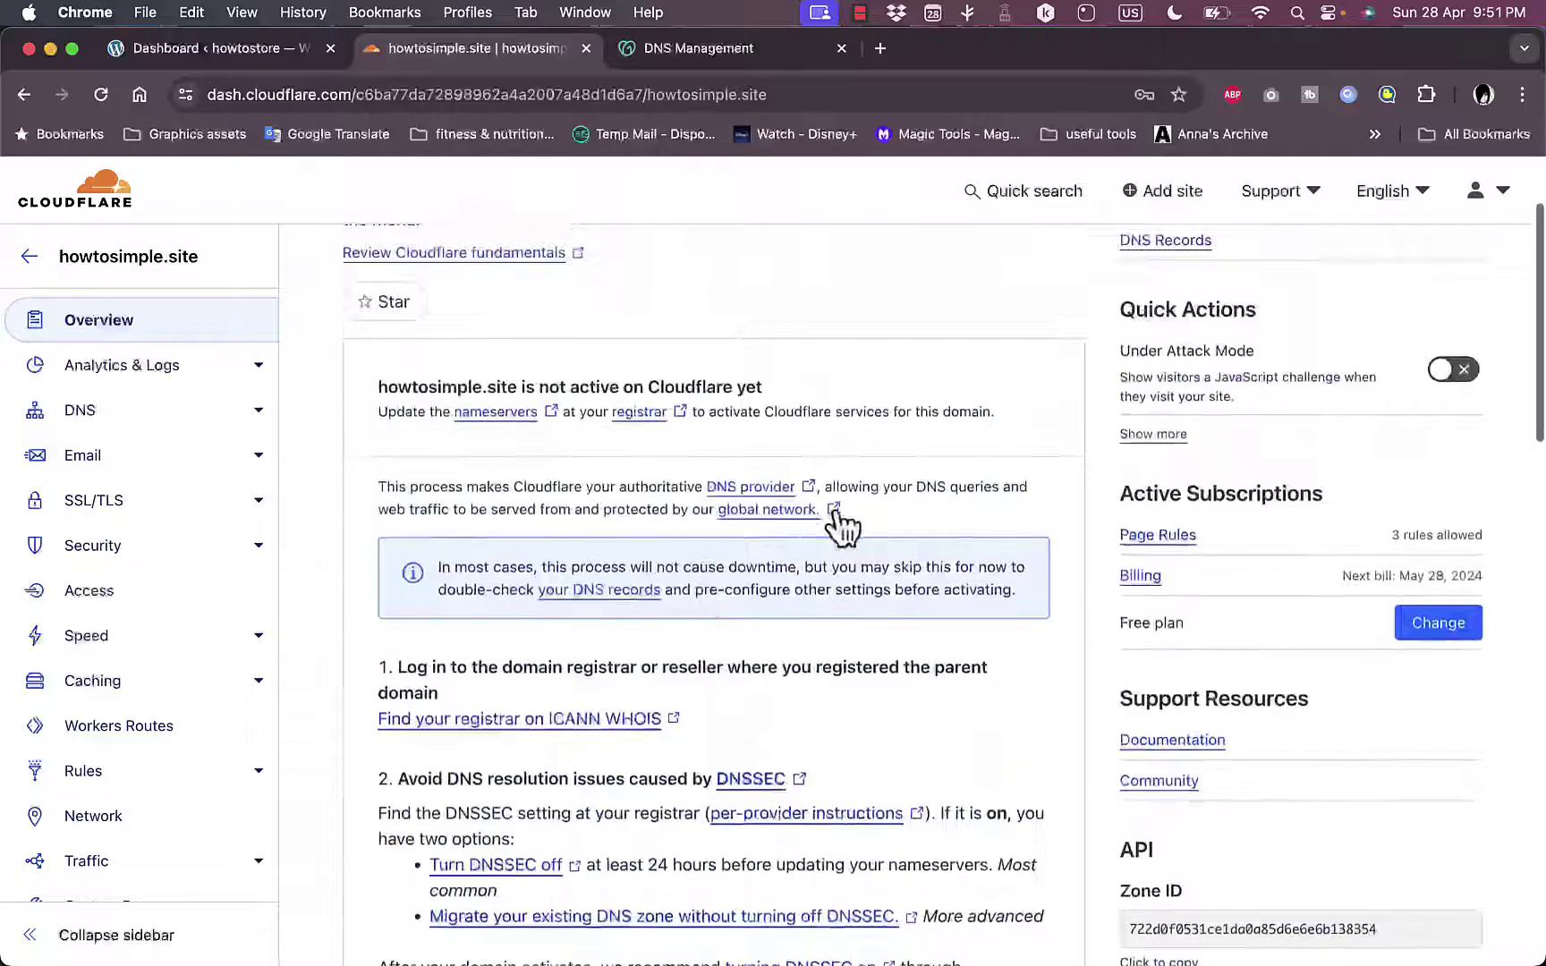
Browse the Cloudflare overview, glance at WordPress, then return to GoDaddy's howtosimple.site nameserver settings
{"action": "scroll", "coordinate": [840, 523], "scroll_direction": "up", "scroll_amount": 3}
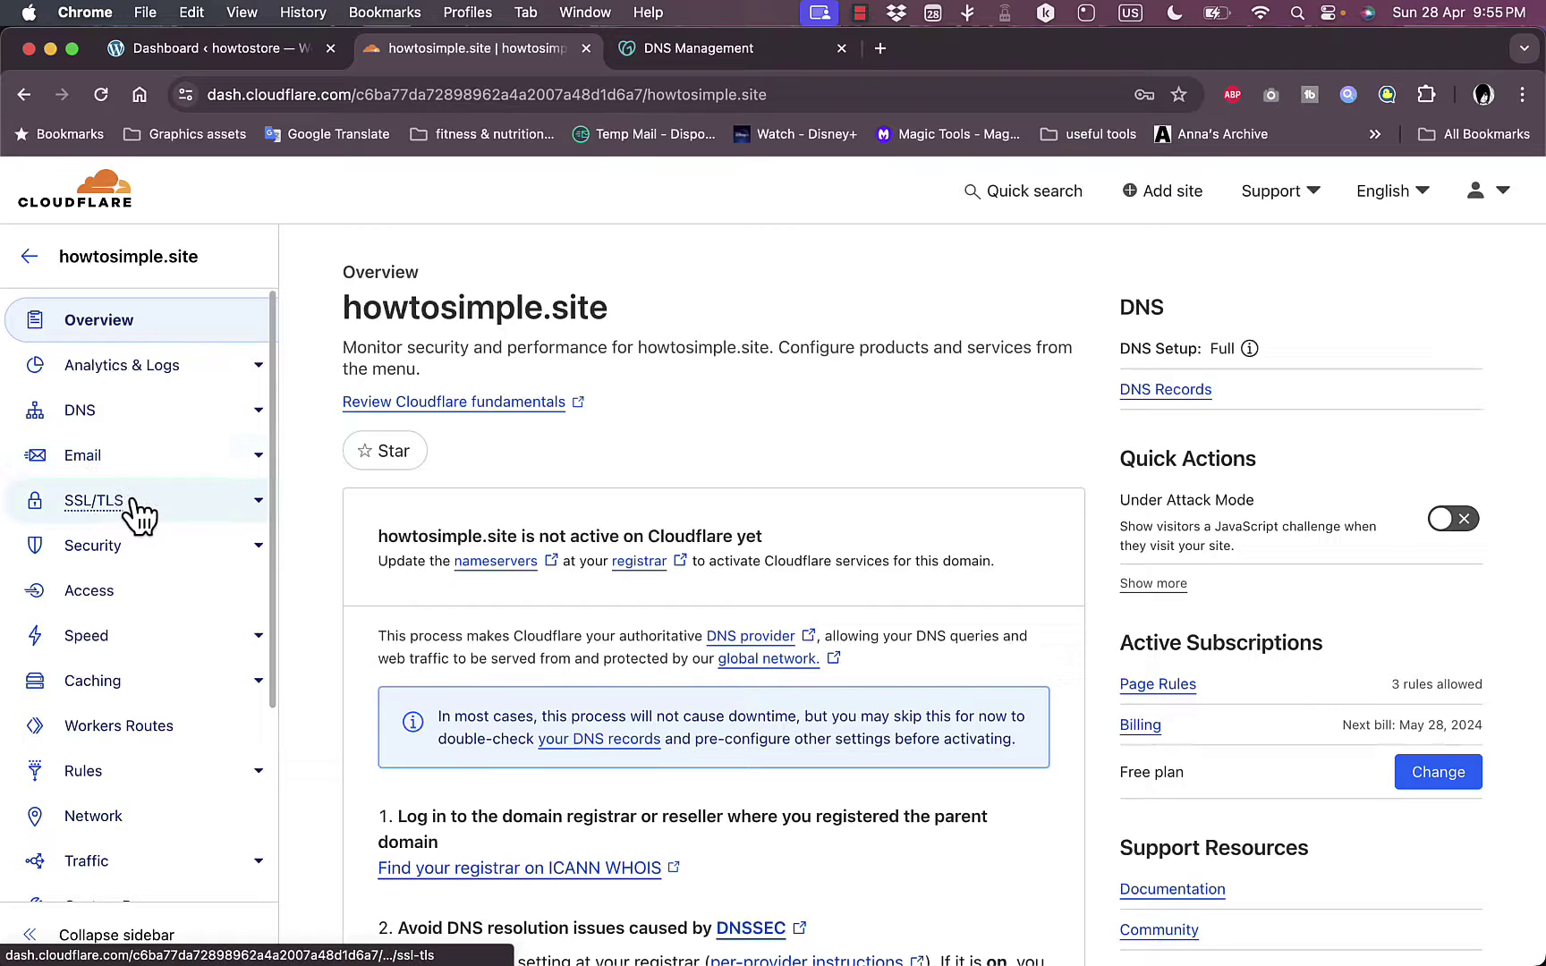
{"action": "scroll", "coordinate": [141, 627], "scroll_direction": "down", "scroll_amount": 5}
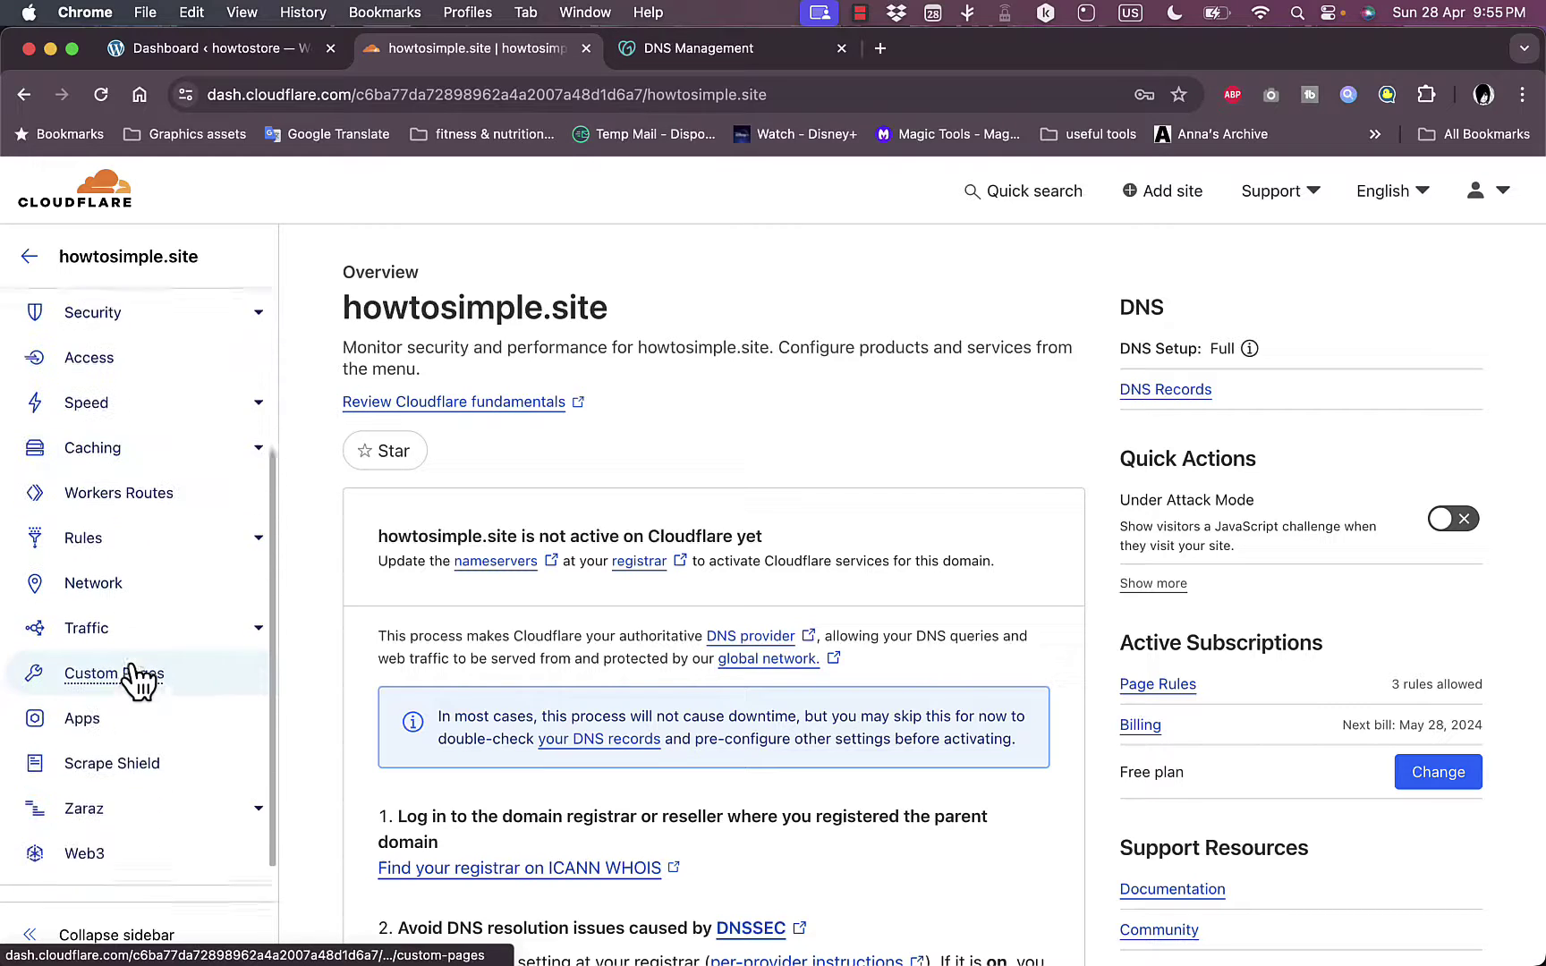
{"action": "scroll", "coordinate": [139, 683], "scroll_direction": "down", "scroll_amount": 1}
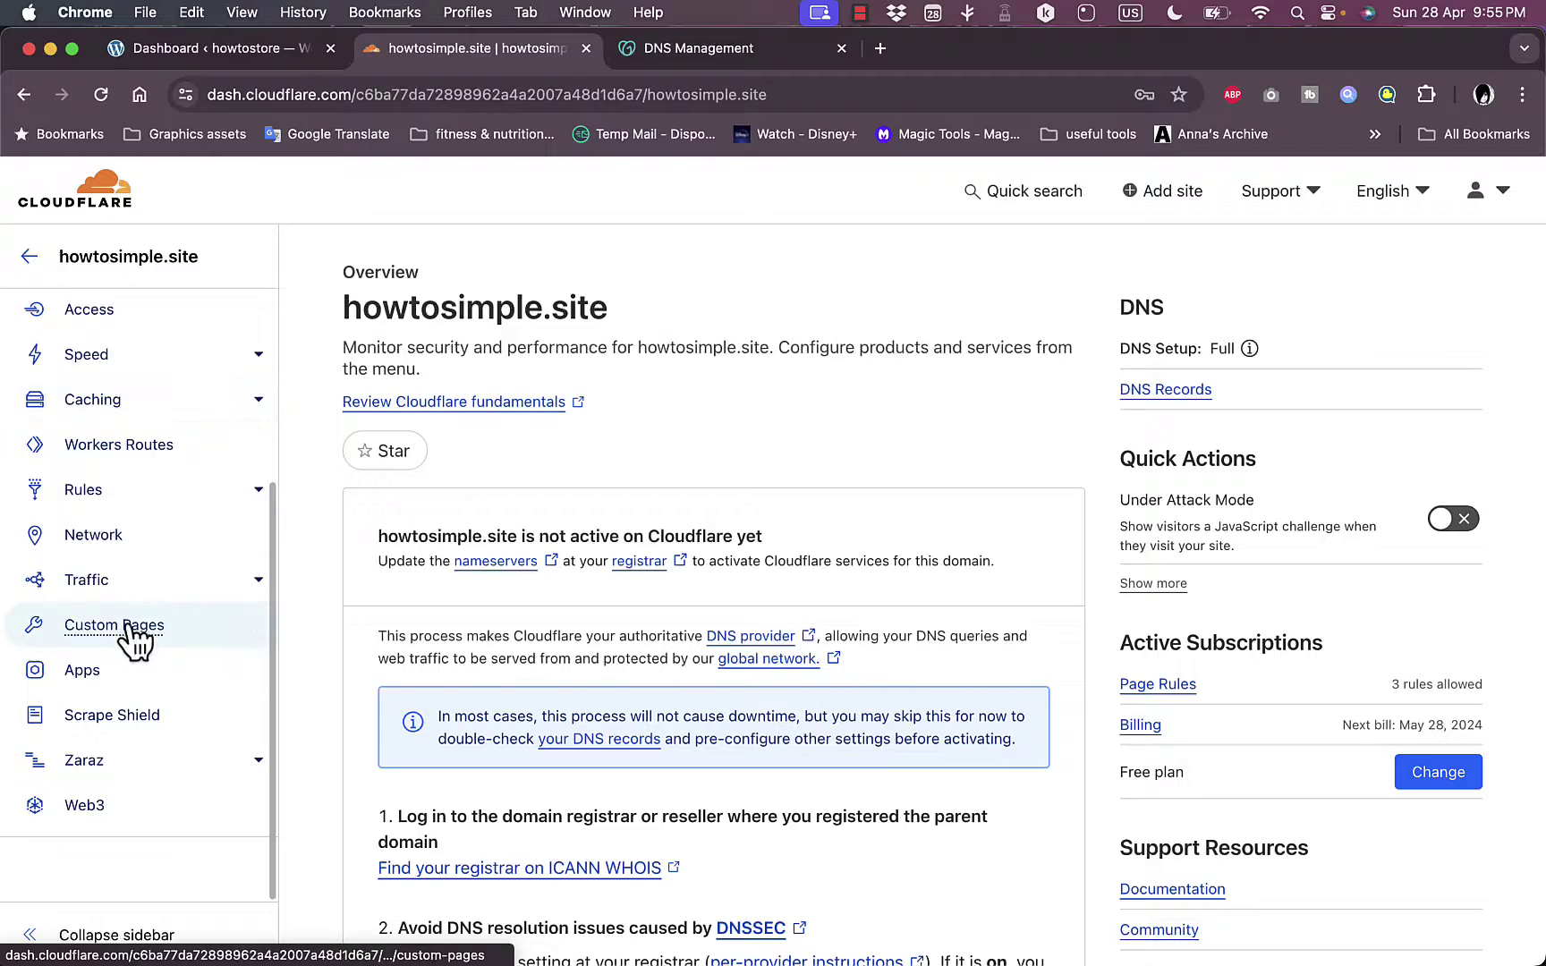
{"action": "scroll", "coordinate": [647, 447], "scroll_direction": "down", "scroll_amount": 8}
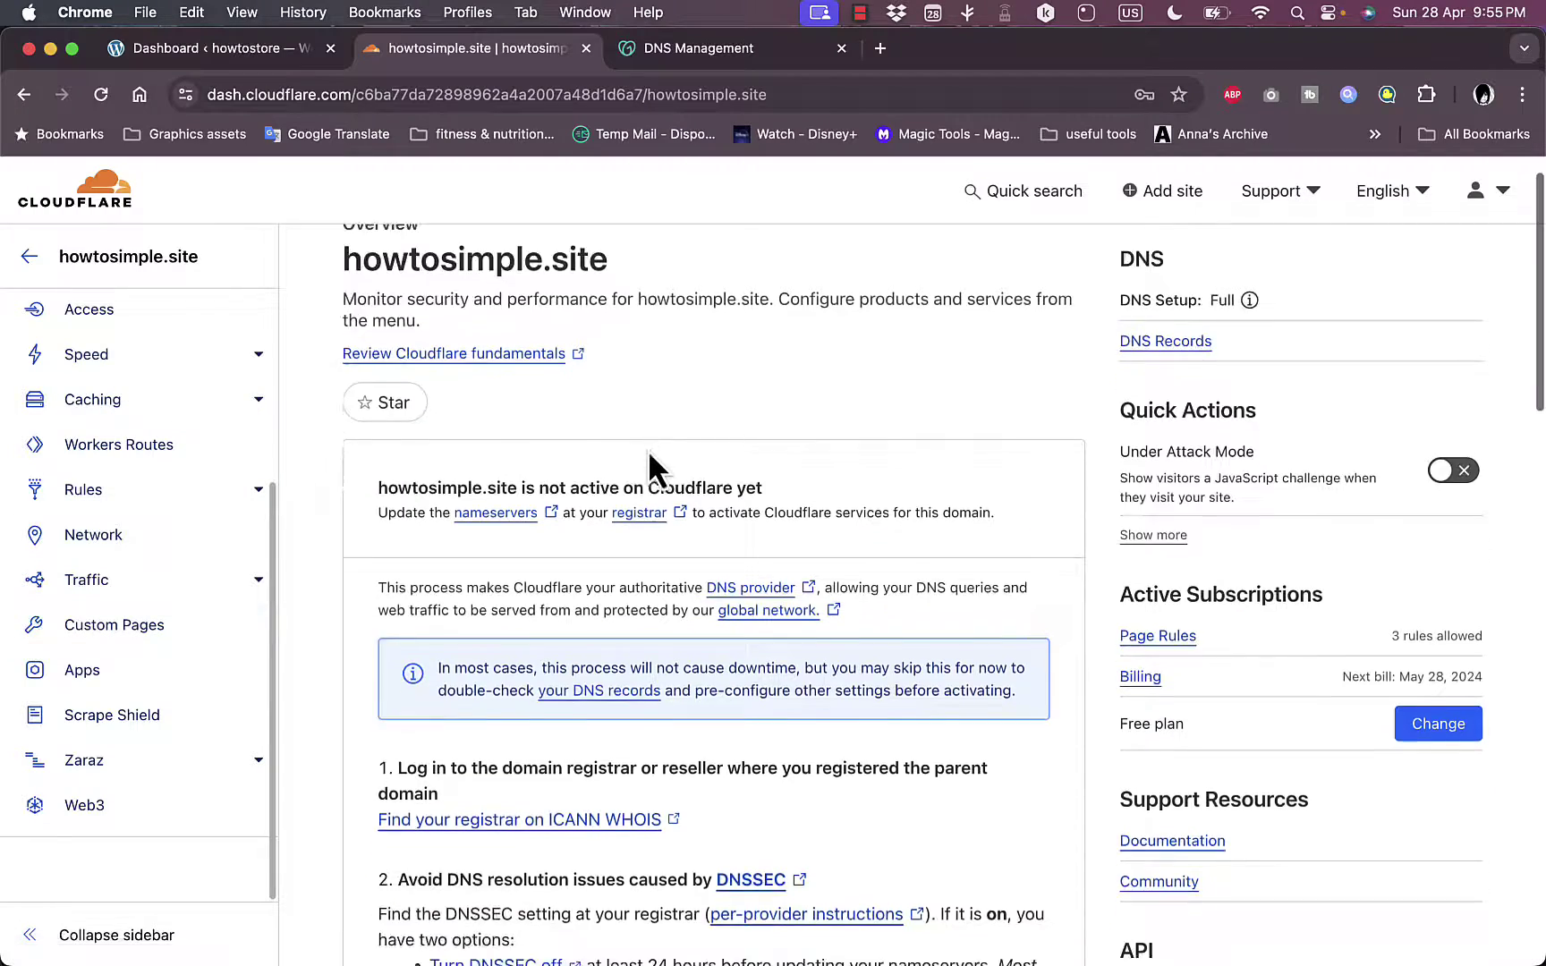
{"action": "scroll", "coordinate": [650, 467], "scroll_direction": "up", "scroll_amount": 8}
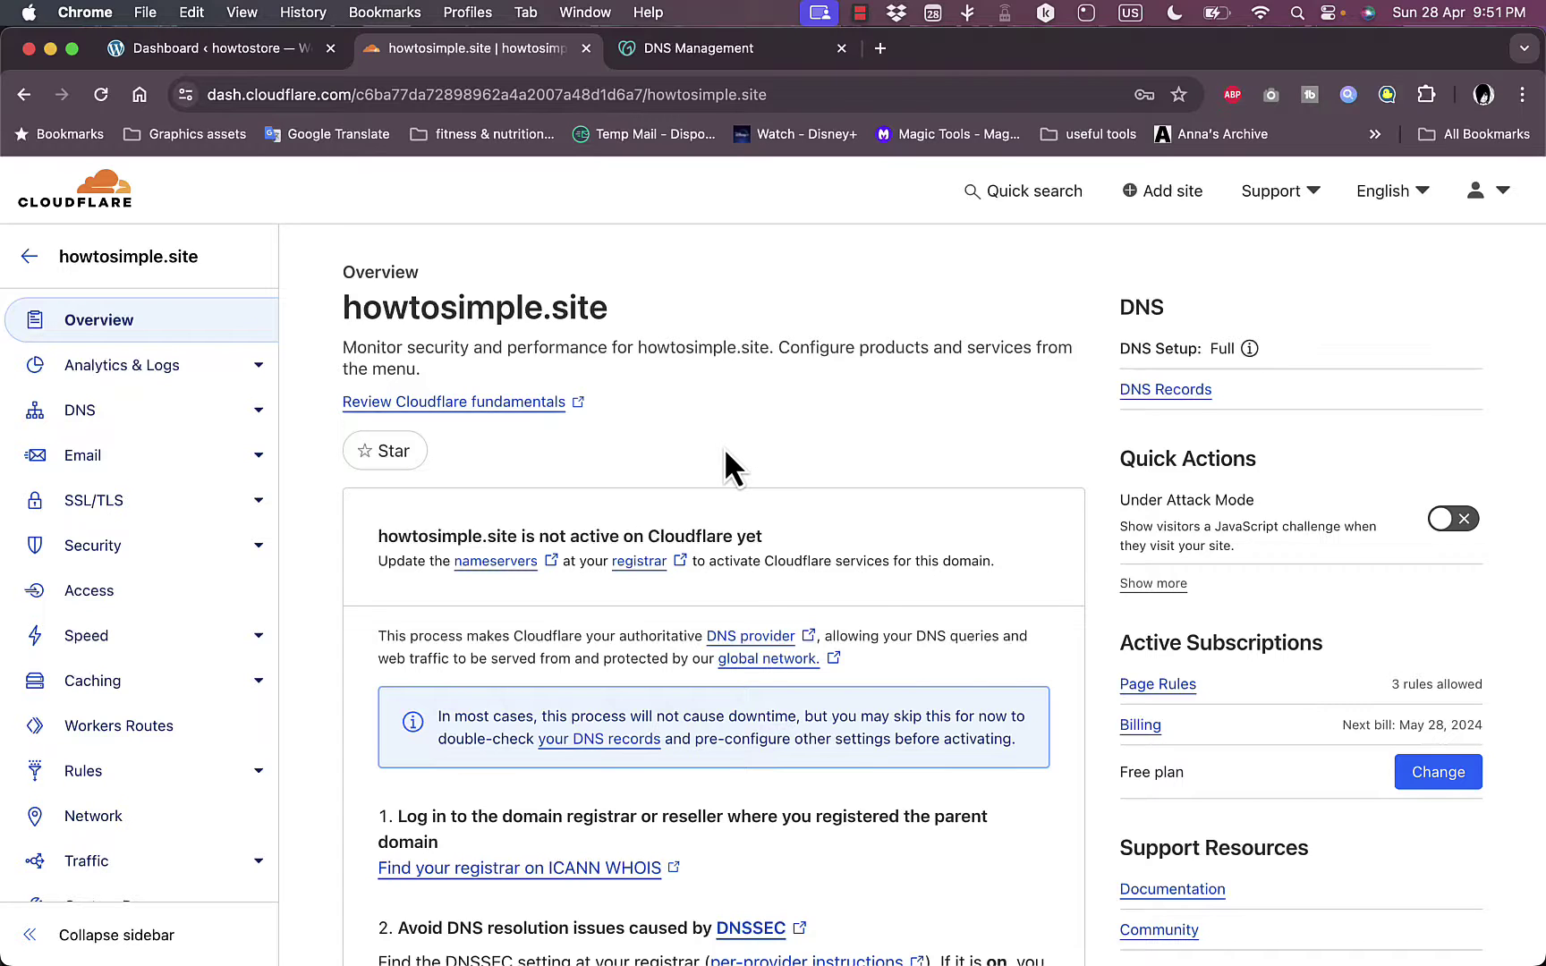
{"action": "left_click", "coordinate": [243, 51]}
{"action": "left_click", "coordinate": [429, 47]}
{"action": "left_click", "coordinate": [716, 54]}
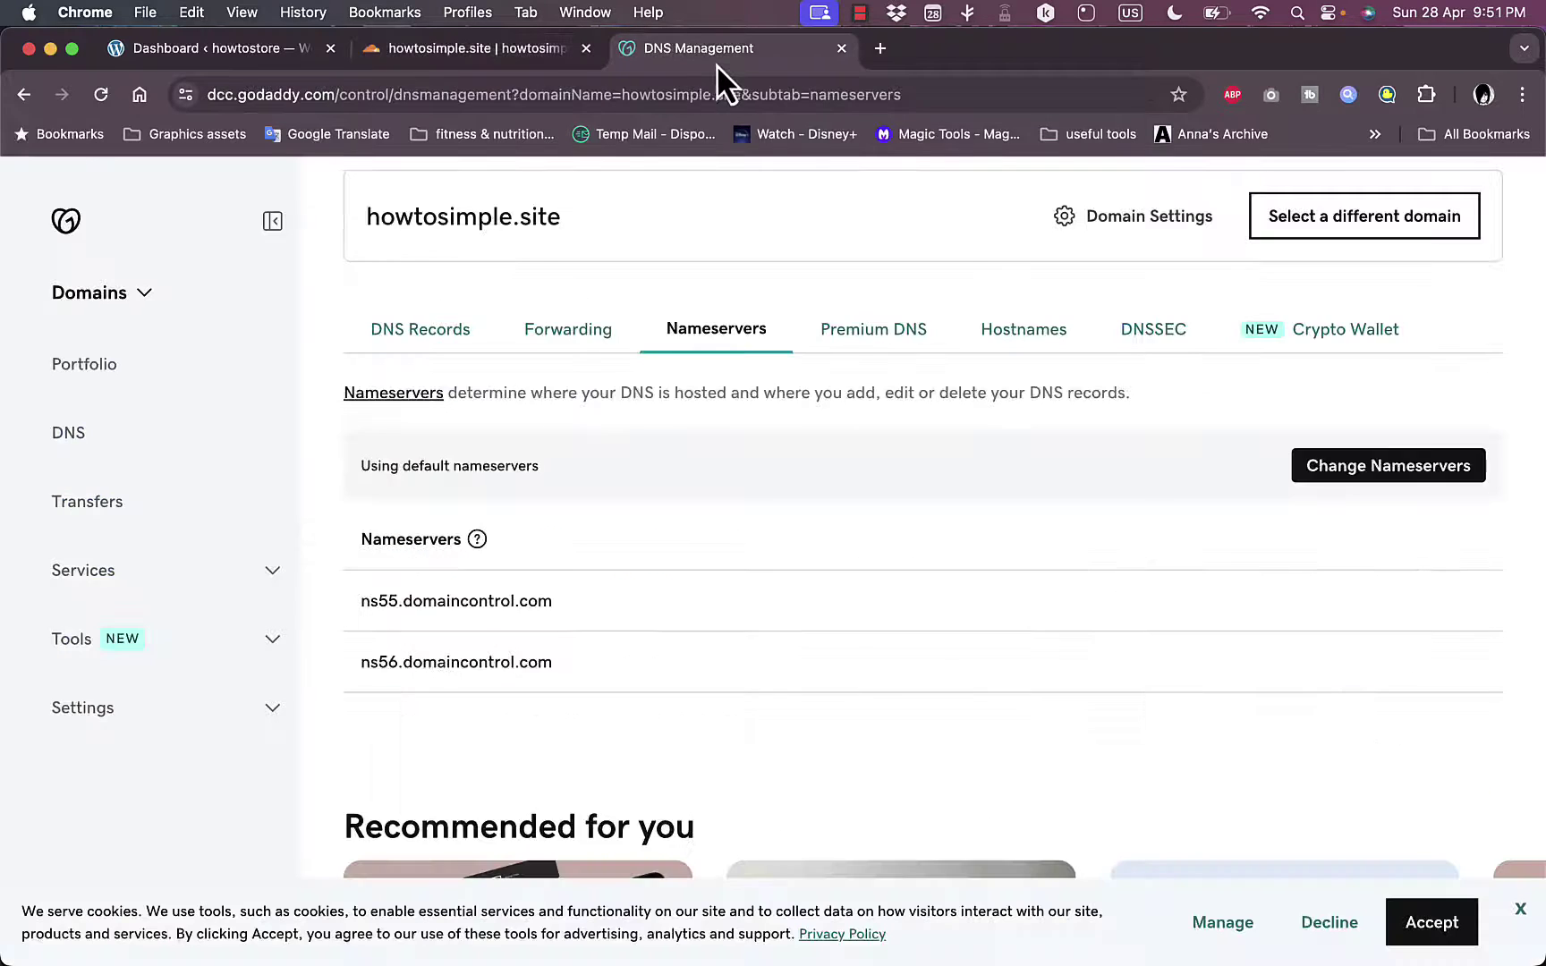